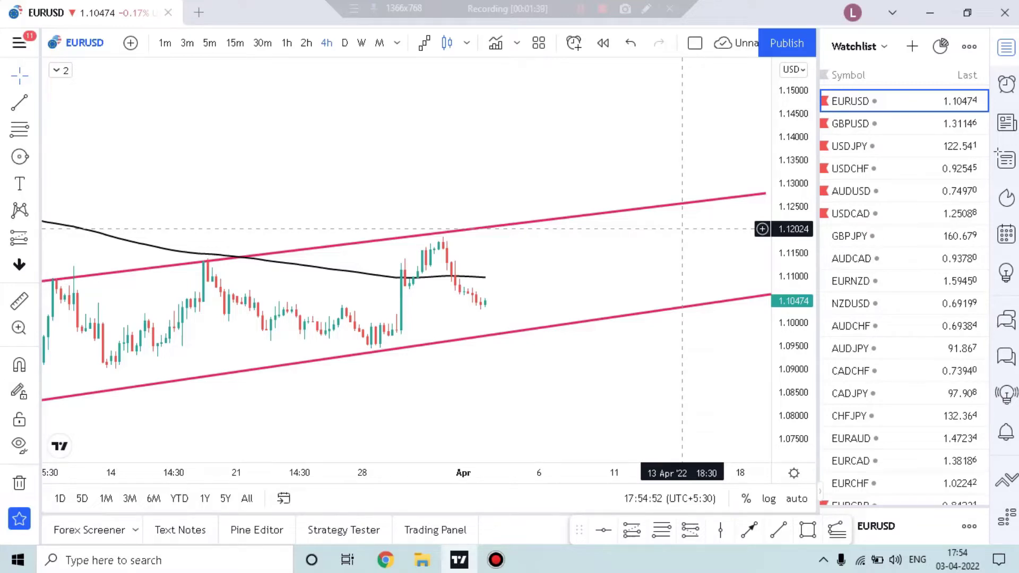
{"action": "scroll", "coordinate": [600, 133], "scroll_direction": "up", "scroll_amount": 5}
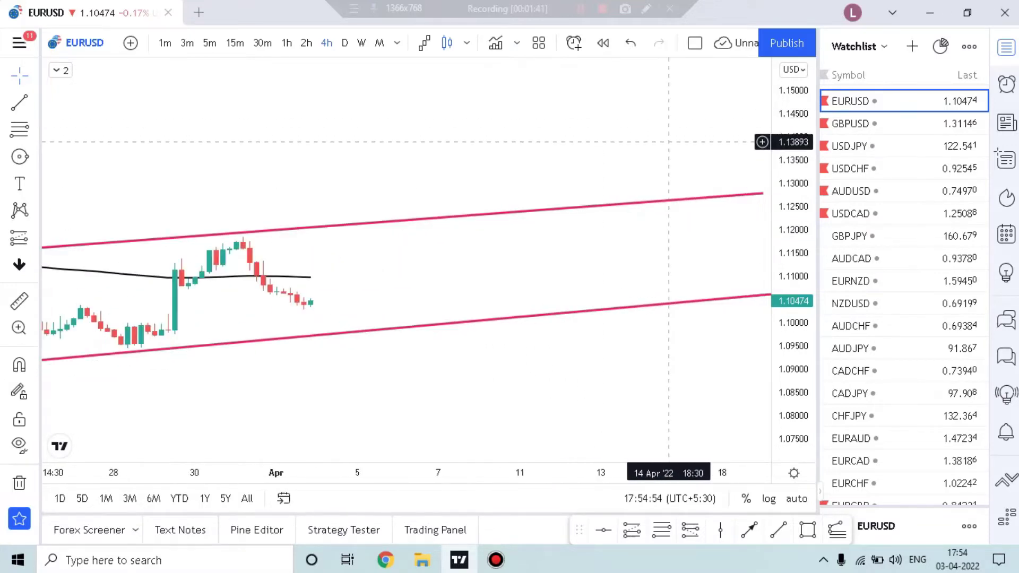
{"action": "left_click_drag", "start_coordinate": [668, 141], "coordinate": [443, 143]}
{"action": "scroll", "coordinate": [443, 143], "scroll_direction": "down", "scroll_amount": 1}
{"action": "scroll", "coordinate": [614, 213], "scroll_direction": "down", "scroll_amount": 3}
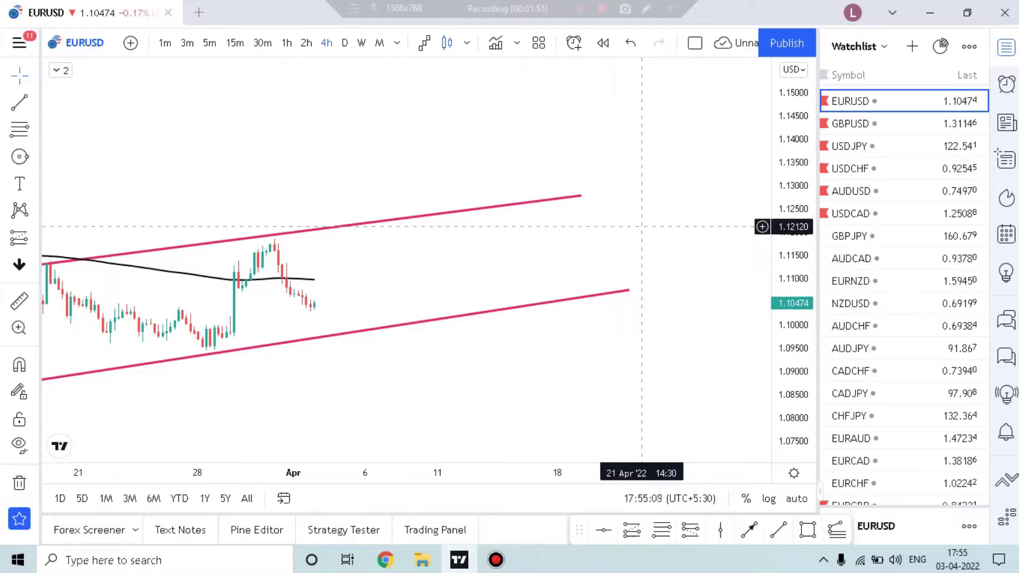
{"action": "scroll", "coordinate": [637, 239], "scroll_direction": "down", "scroll_amount": 3}
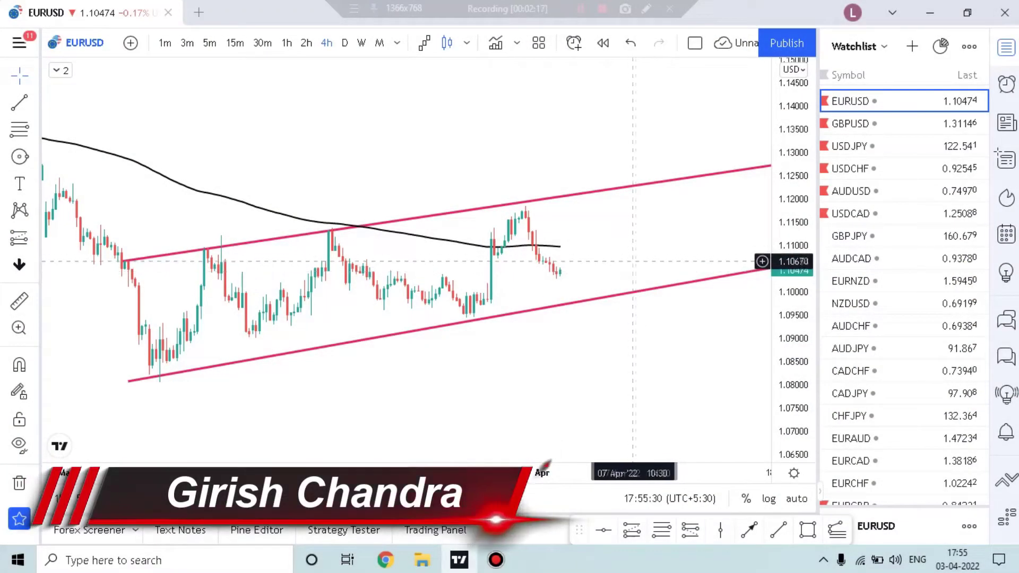
{"action": "scroll", "coordinate": [656, 277], "scroll_direction": "up", "scroll_amount": 2}
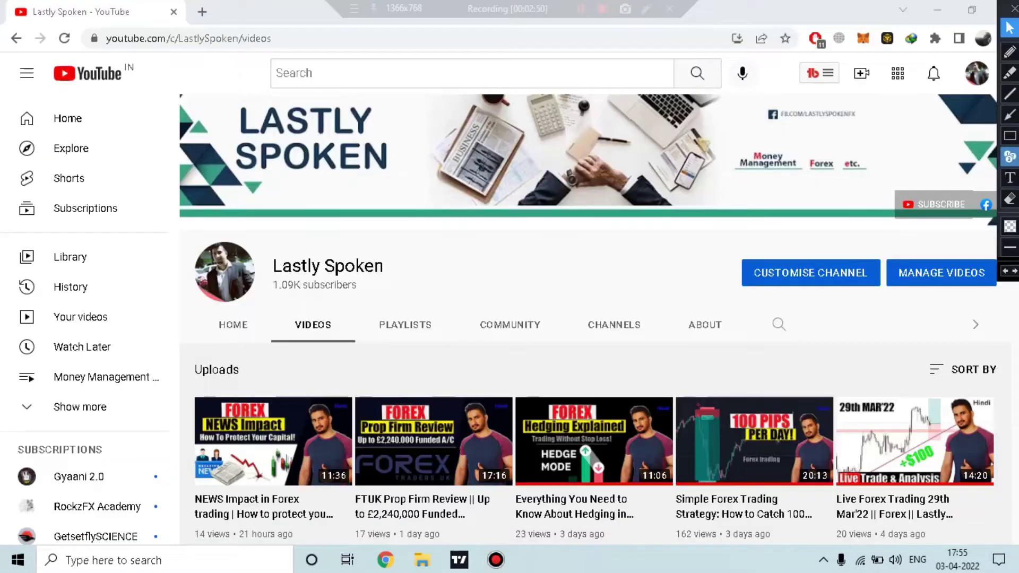
{"action": "left_click", "coordinate": [1009, 135]}
{"action": "mouse_move", "coordinate": [162, 62]}
{"action": "left_mouse_down"}
{"action": "mouse_move", "coordinate": [655, 282]}
{"action": "mouse_move", "coordinate": [900, 299]}
{"action": "left_mouse_up"}
{"action": "key", "text": "Escape"}
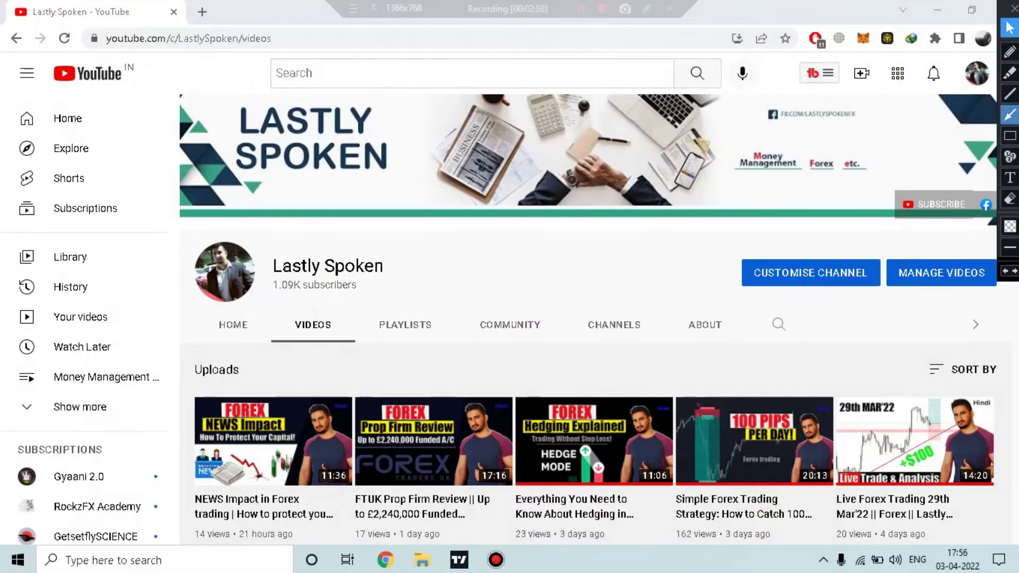
{"action": "left_click", "coordinate": [1010, 135]}
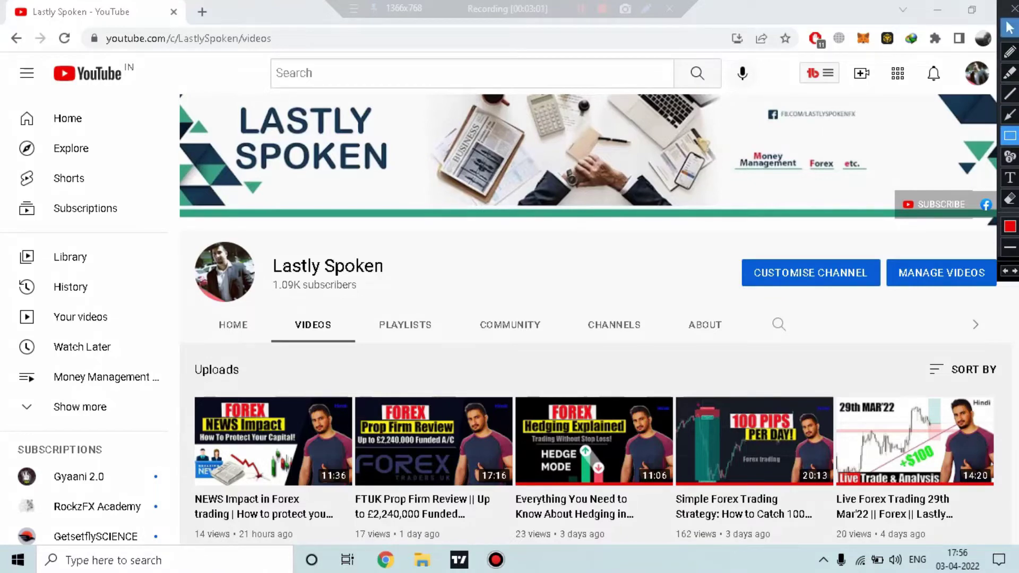
{"action": "left_click", "coordinate": [1011, 28]}
Look through the uploaded videos on the Lastly Spoken channel page
{"action": "scroll", "coordinate": [531, 324], "scroll_direction": "down", "scroll_amount": 9}
{"action": "scroll", "coordinate": [530, 324], "scroll_direction": "up", "scroll_amount": 8}
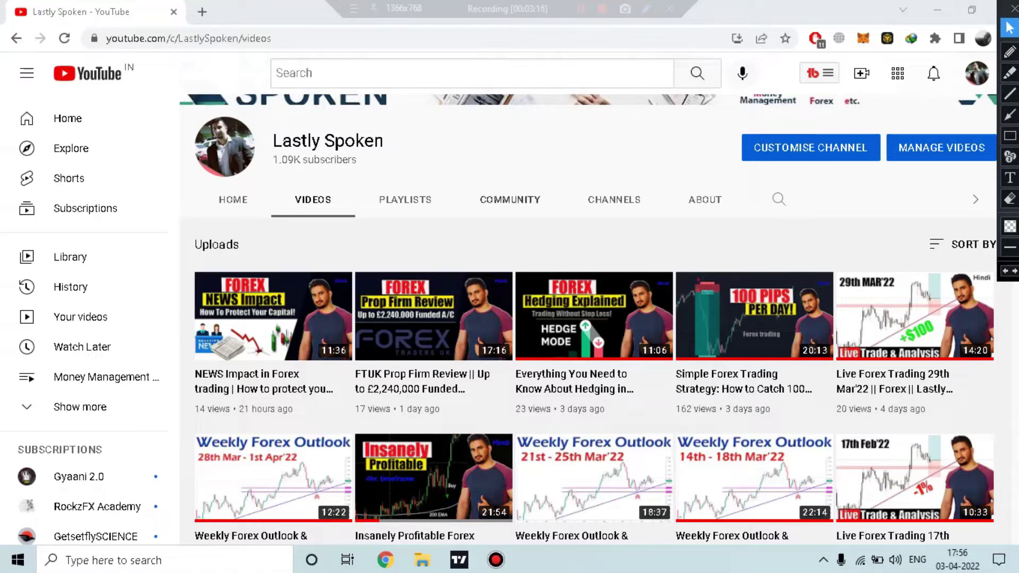
{"action": "scroll", "coordinate": [584, 318], "scroll_direction": "up", "scroll_amount": 3}
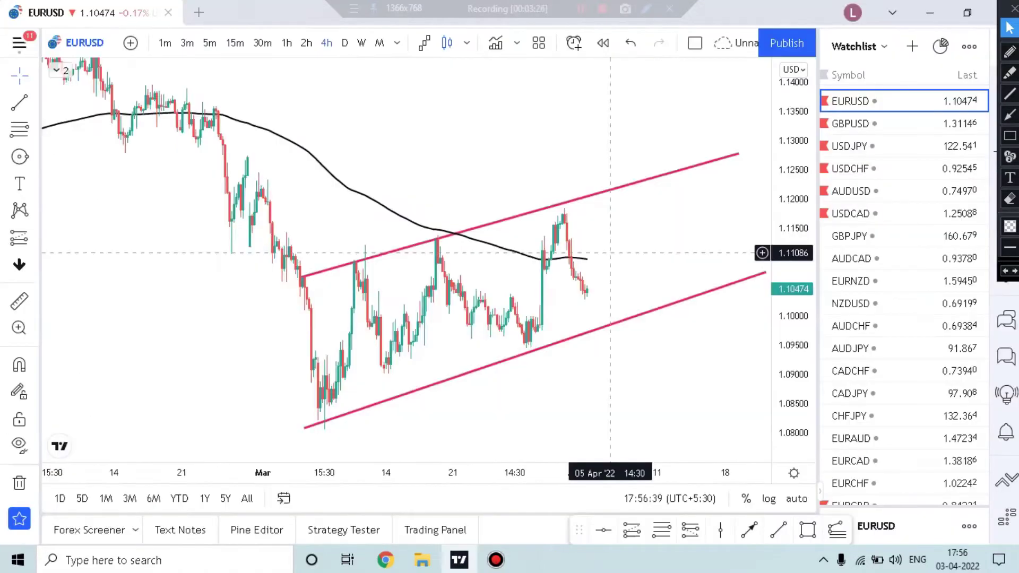
Switch to TradingView and change the EURUSD chart to the monthly timeframe
{"action": "scroll", "coordinate": [520, 211], "scroll_direction": "up", "scroll_amount": 2}
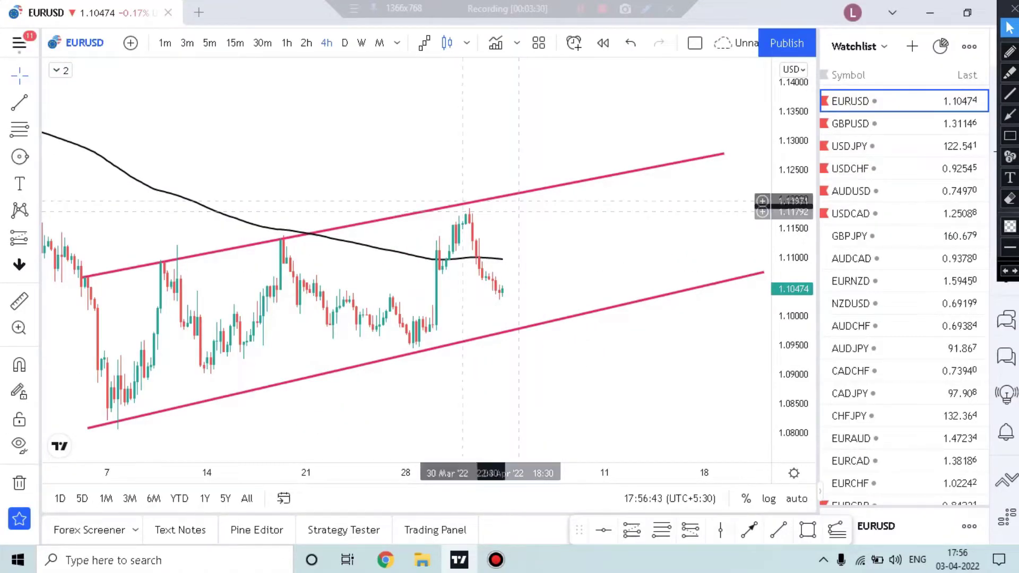
{"action": "left_click", "coordinate": [379, 42]}
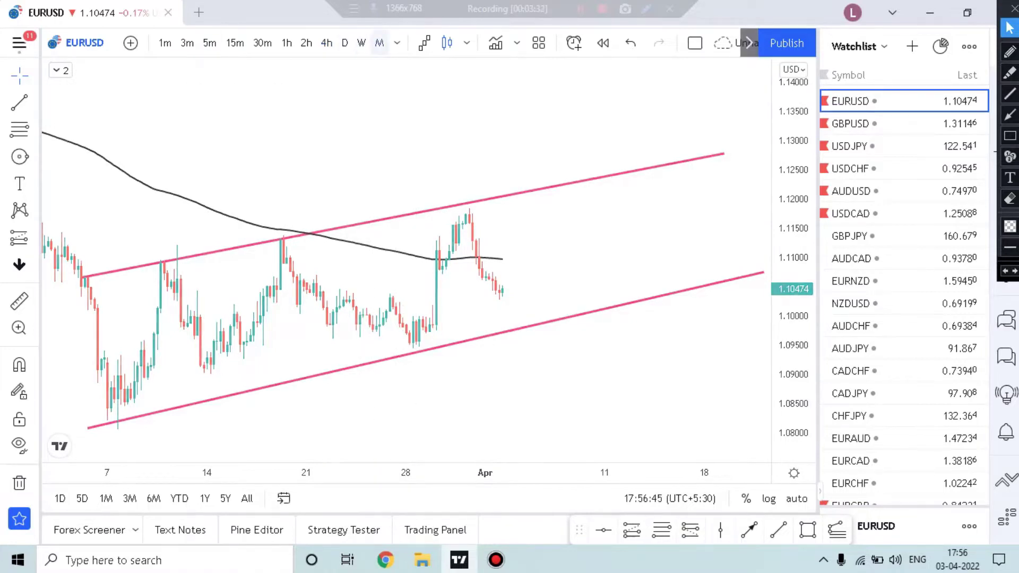
{"action": "scroll", "coordinate": [530, 327], "scroll_direction": "up", "scroll_amount": 4}
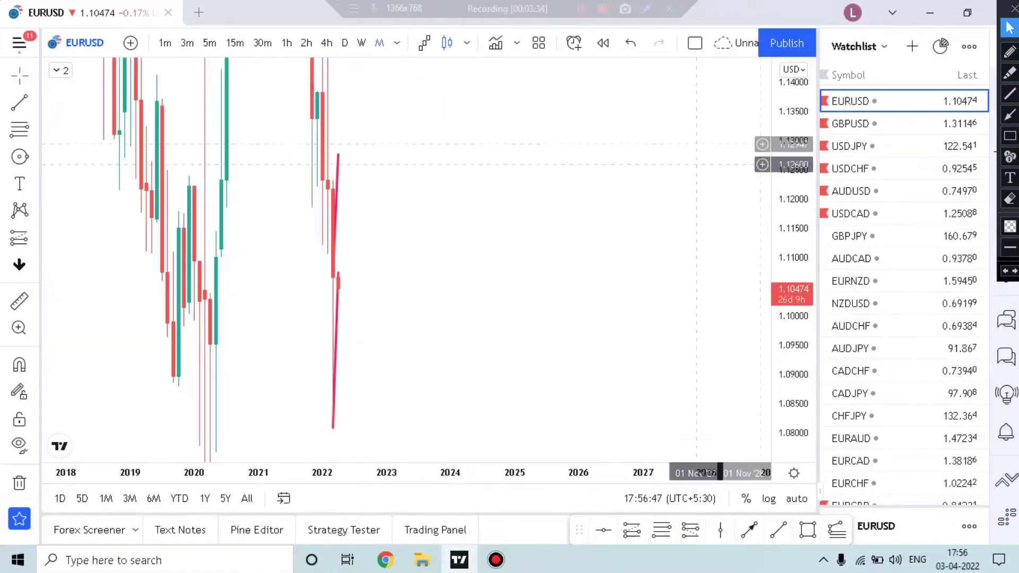
Delete the lower rising trend line that starts at the March 2022 low
{"action": "left_click_drag", "start_coordinate": [271, 283], "coordinate": [764, 283]}
{"action": "scroll", "coordinate": [754, 269], "scroll_direction": "up", "scroll_amount": 5}
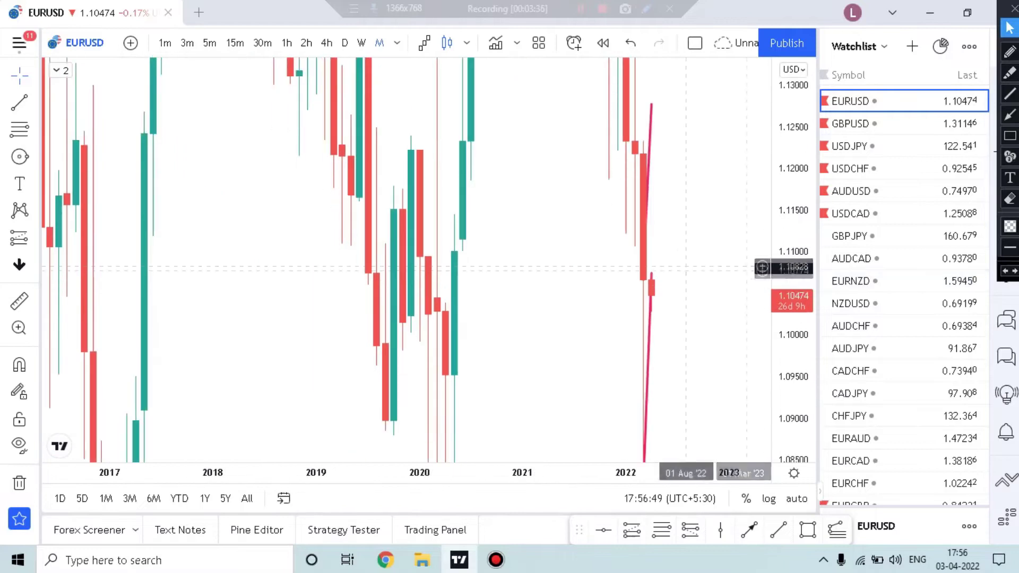
{"action": "left_click_drag", "start_coordinate": [792, 161], "coordinate": [792, 239]}
{"action": "scroll", "coordinate": [606, 340], "scroll_direction": "up", "scroll_amount": 5}
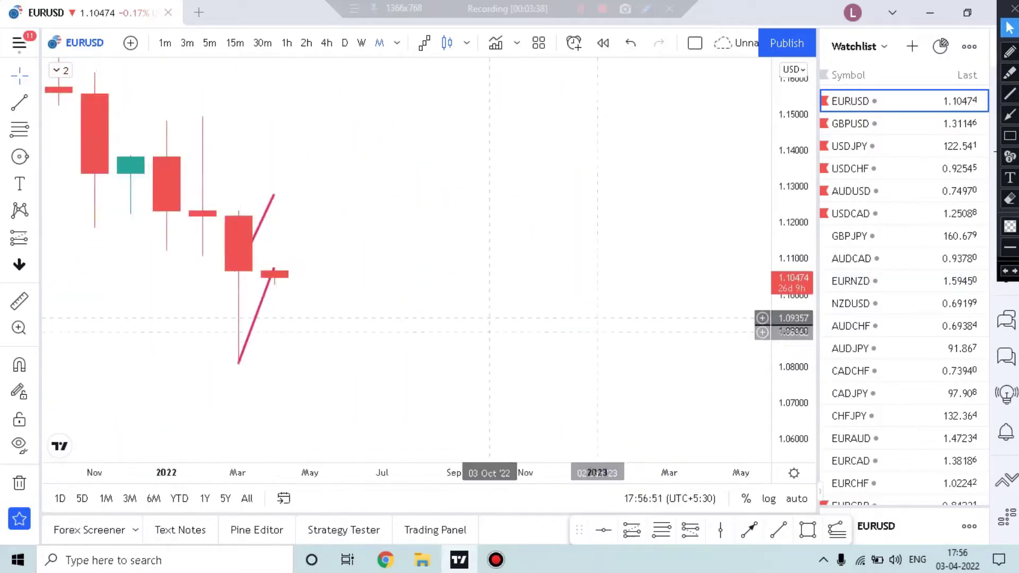
{"action": "left_click", "coordinate": [530, 298]}
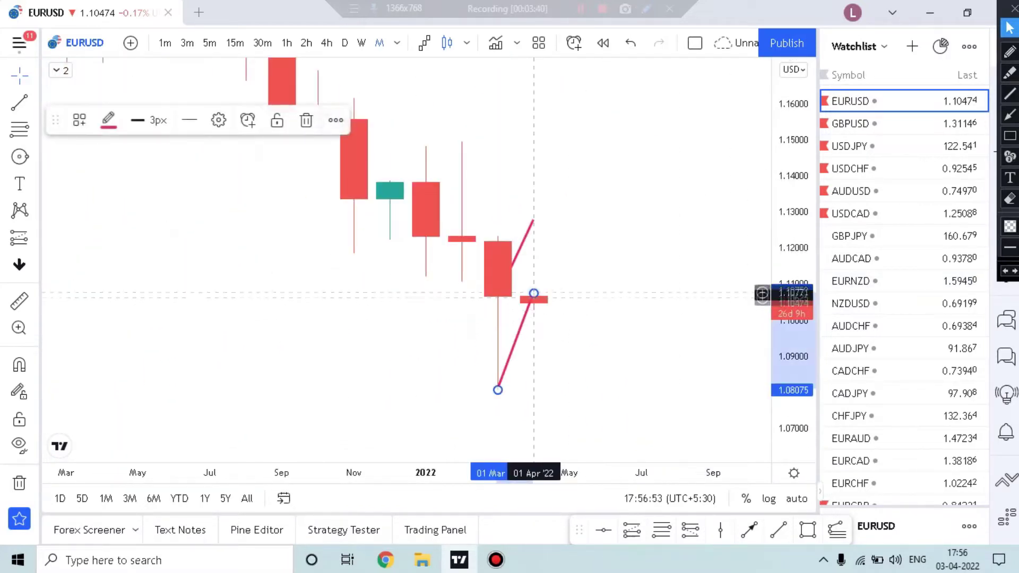
{"action": "left_click", "coordinate": [305, 118]}
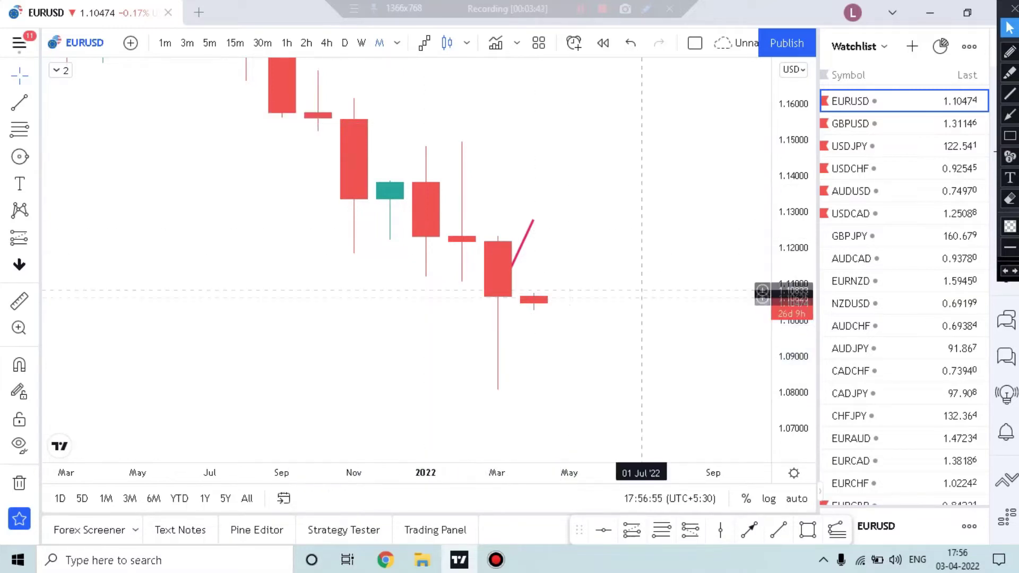
Outline the March 2022 monthly candle with a red rectangle annotation, and undo the rectangle
{"action": "scroll", "coordinate": [616, 295], "scroll_direction": "down", "scroll_amount": 3}
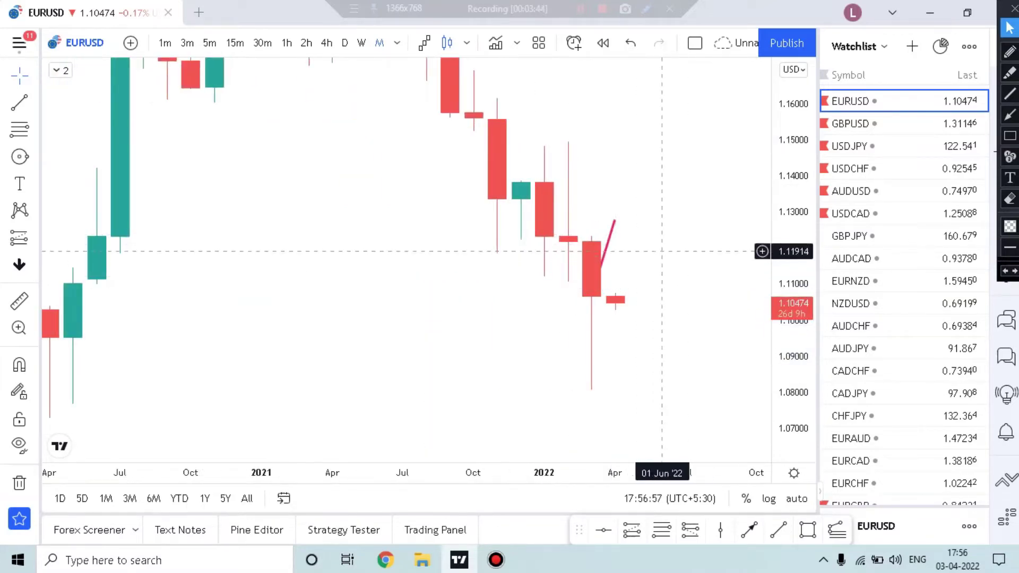
{"action": "scroll", "coordinate": [663, 250], "scroll_direction": "down", "scroll_amount": 1}
{"action": "left_click_drag", "start_coordinate": [694, 312], "coordinate": [579, 314]}
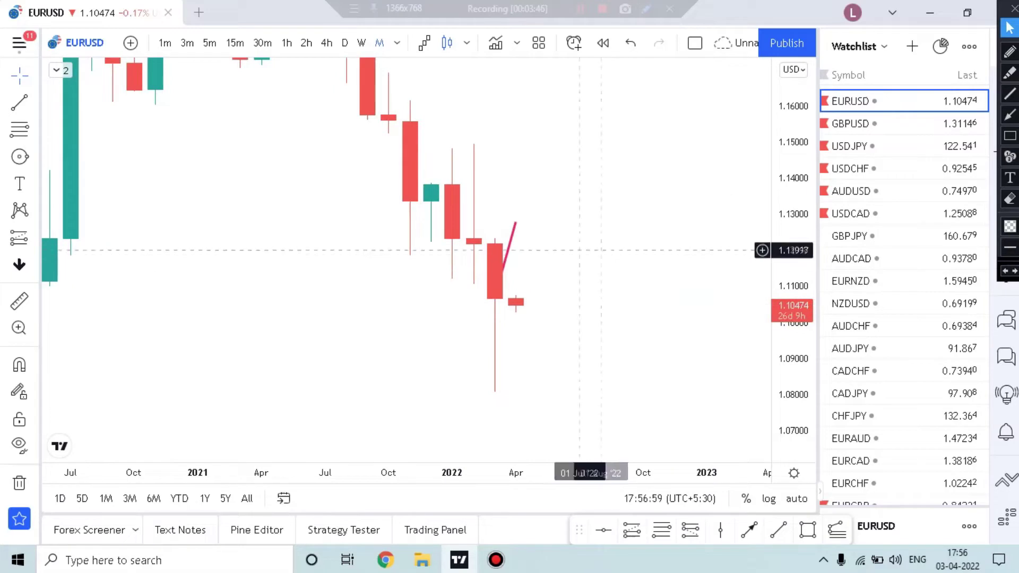
{"action": "left_click", "coordinate": [1009, 136]}
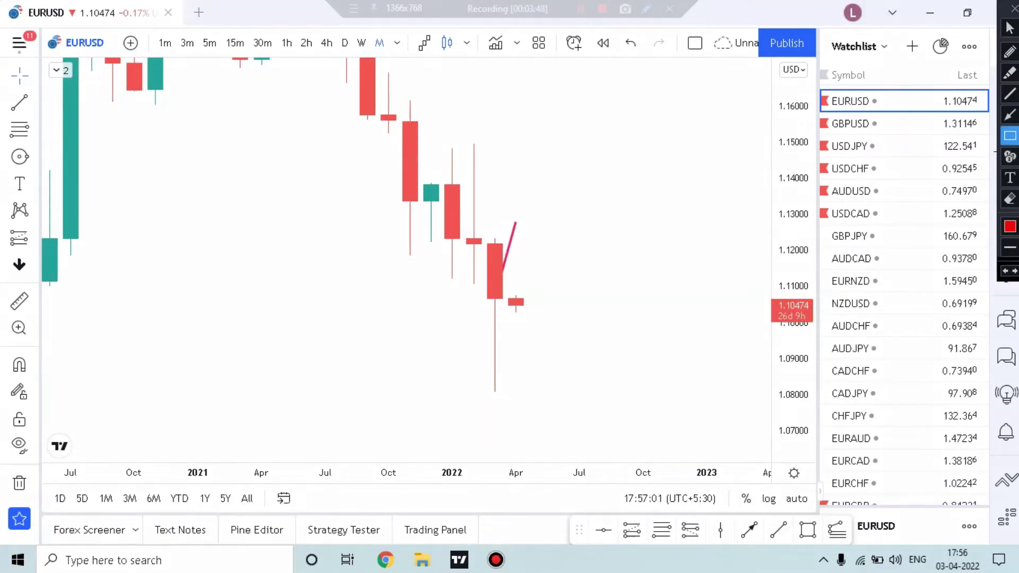
{"action": "mouse_move", "coordinate": [484, 222]}
{"action": "left_mouse_down"}
{"action": "mouse_move", "coordinate": [514, 330]}
{"action": "mouse_move", "coordinate": [506, 381]}
{"action": "left_mouse_up"}
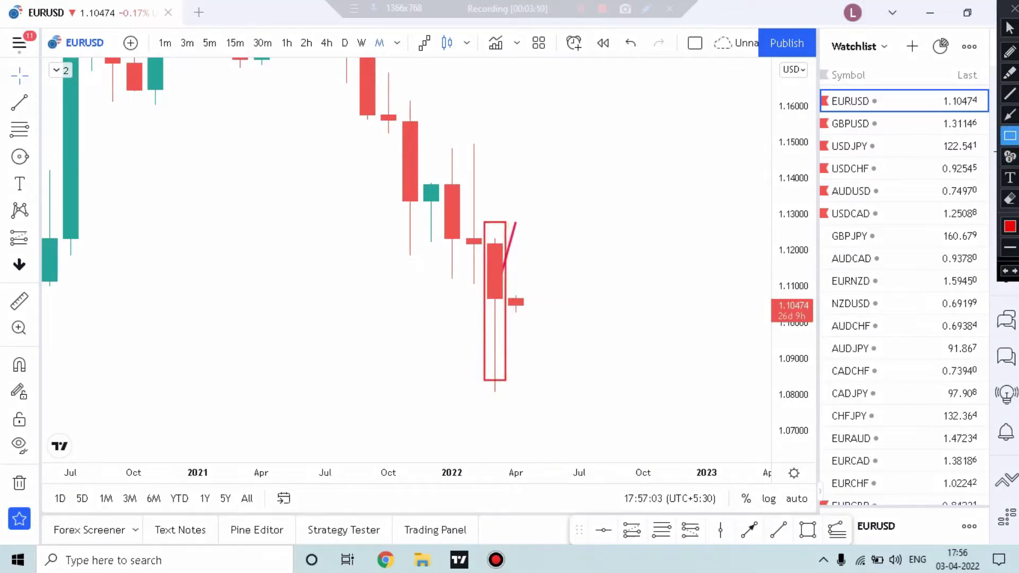
{"action": "key", "text": "ctrl+z"}
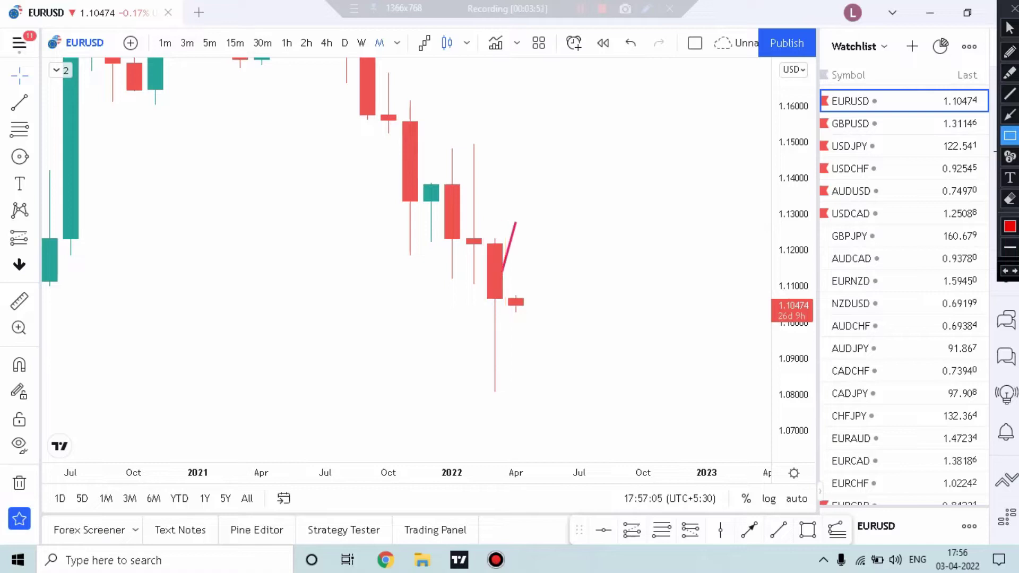
{"action": "key", "text": "Escape"}
Mark the support zone at about 1.084 to 1.089 from 2019 to 2022 with a red rectangle annotation, and erase it
{"action": "scroll", "coordinate": [610, 318], "scroll_direction": "down", "scroll_amount": 4}
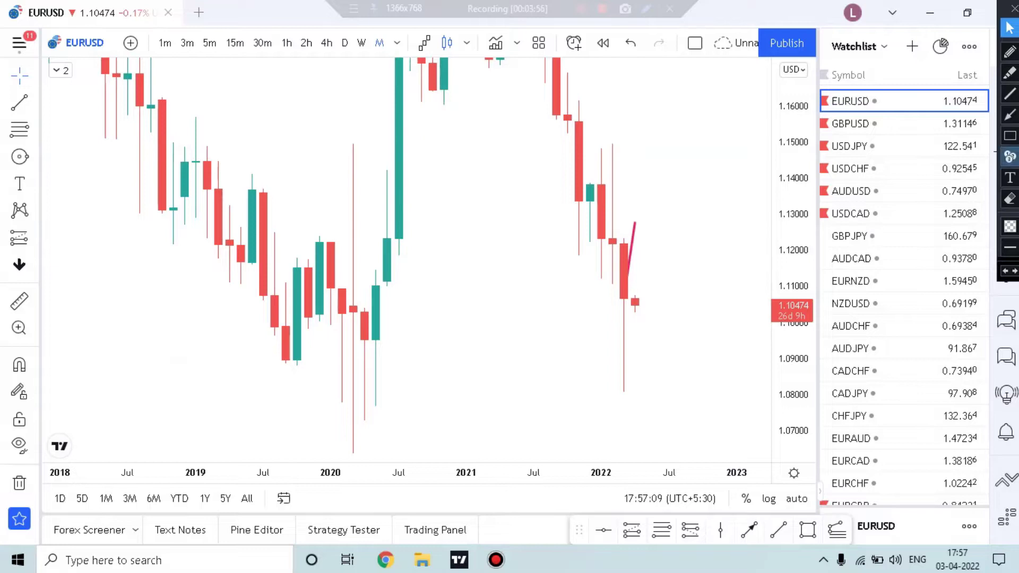
{"action": "left_click", "coordinate": [1009, 136]}
{"action": "left_click_drag", "start_coordinate": [255, 363], "coordinate": [716, 380]}
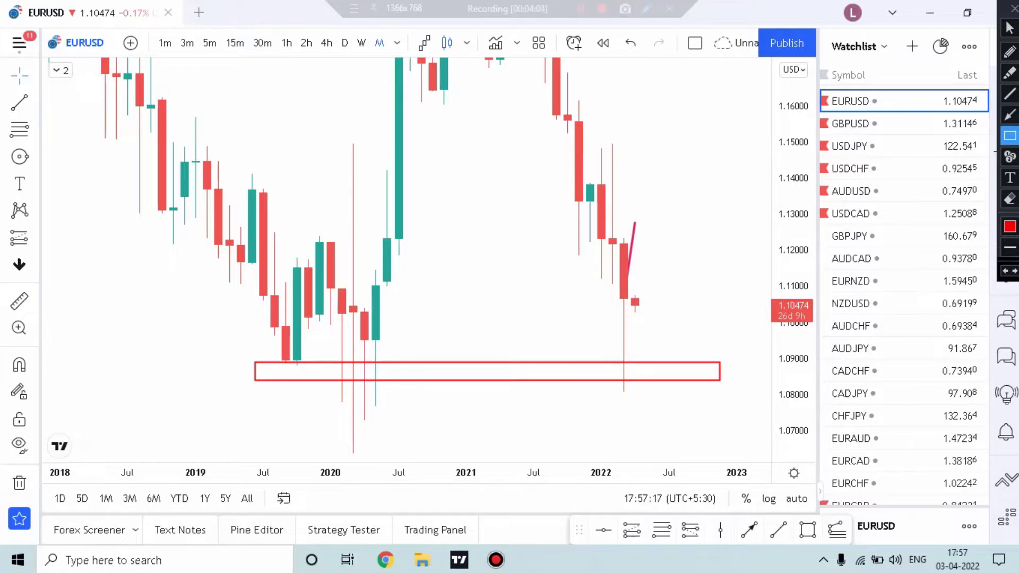
{"action": "left_click", "coordinate": [1009, 28]}
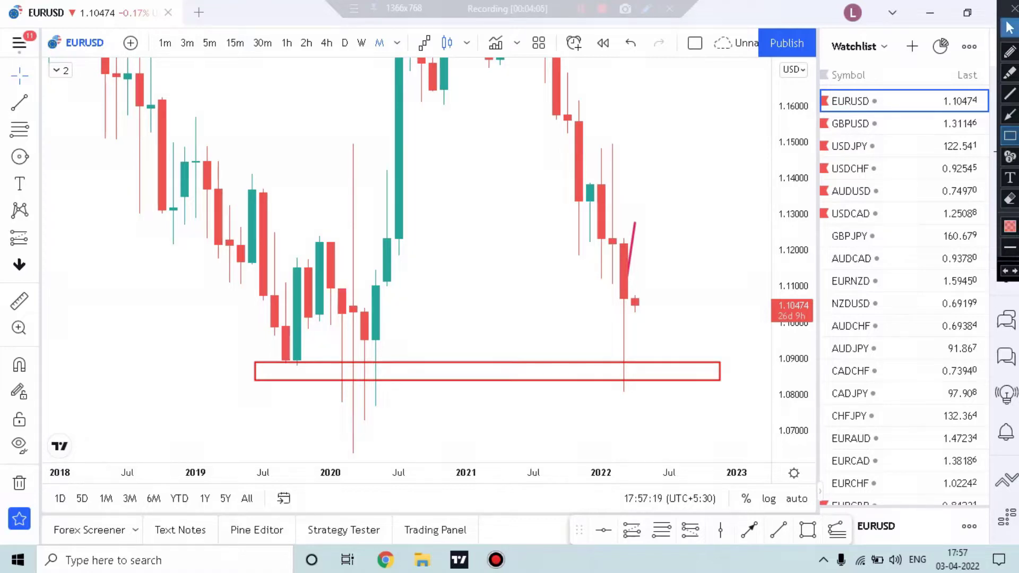
{"action": "left_click", "coordinate": [1010, 198]}
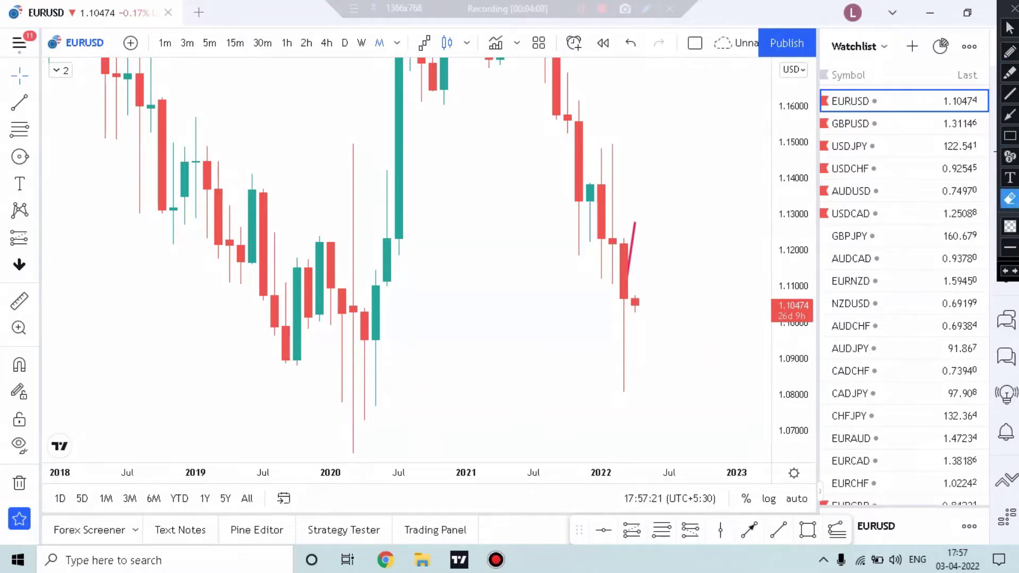
{"action": "left_click", "coordinate": [1009, 27]}
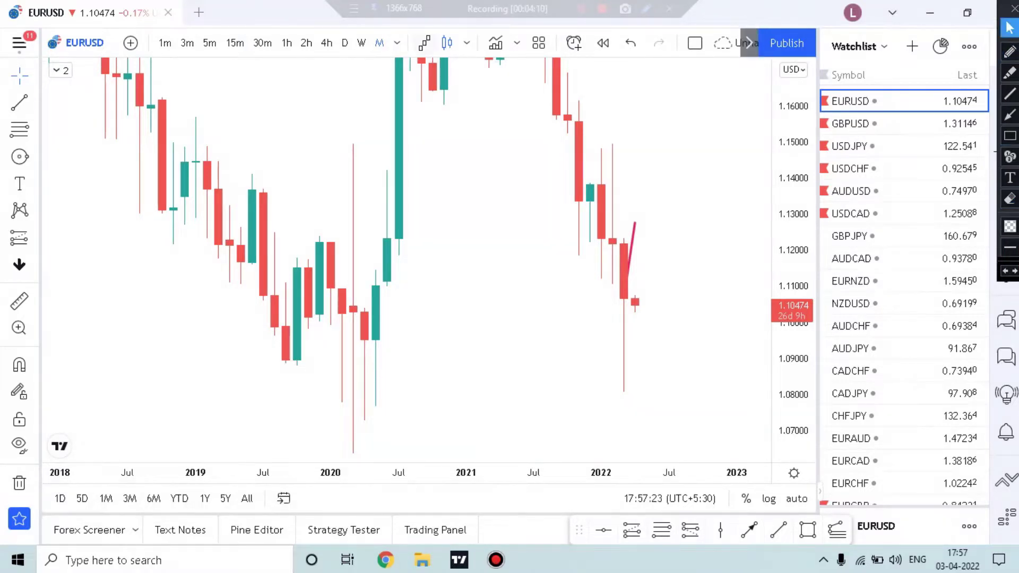
Switch the EURUSD chart to the weekly timeframe and examine the recent decline below the moving average
{"action": "scroll", "coordinate": [310, 153], "scroll_direction": "up", "scroll_amount": 10}
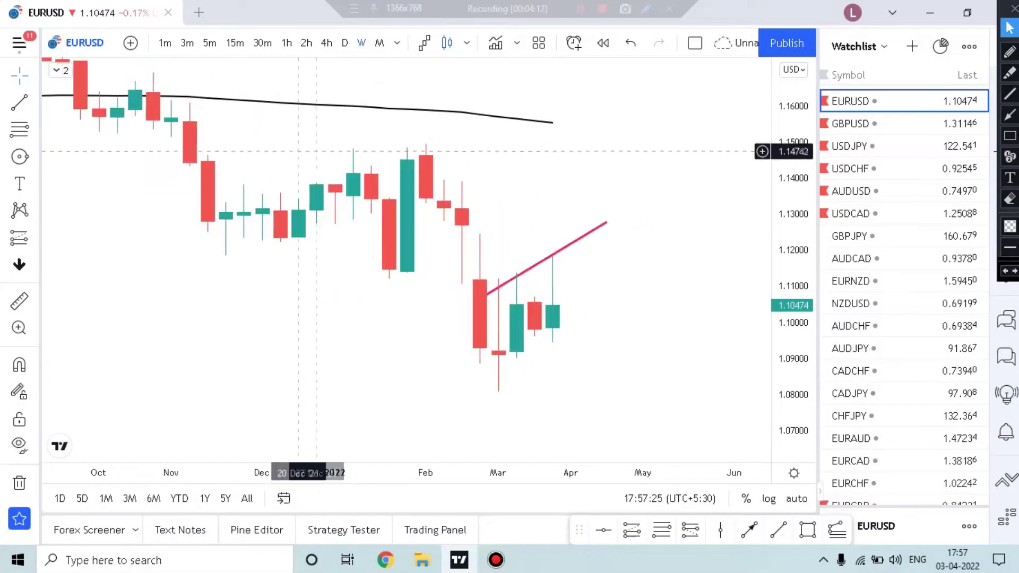
{"action": "scroll", "coordinate": [243, 138], "scroll_direction": "down", "scroll_amount": 10}
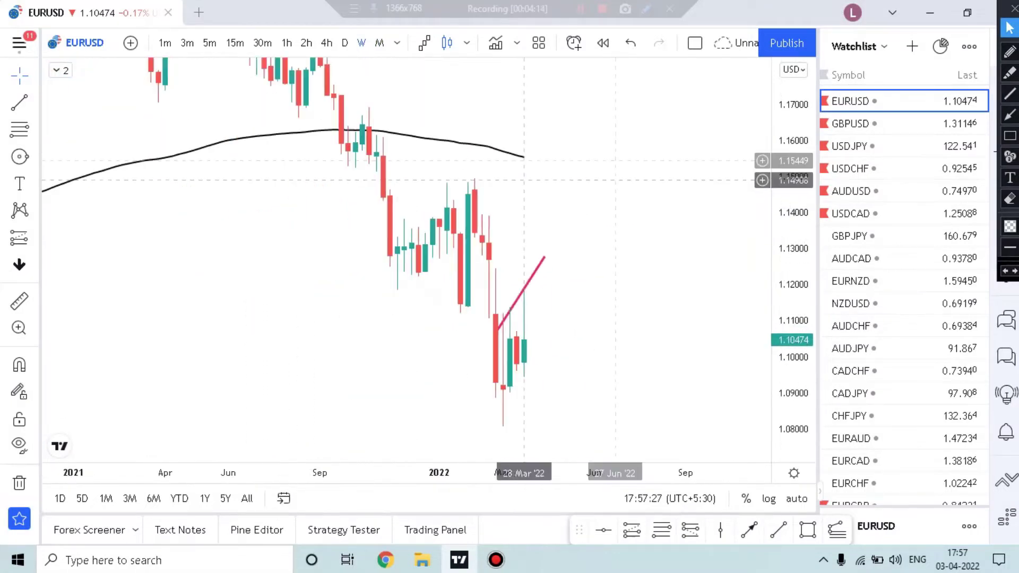
{"action": "left_click_drag", "start_coordinate": [785, 107], "coordinate": [782, 243]}
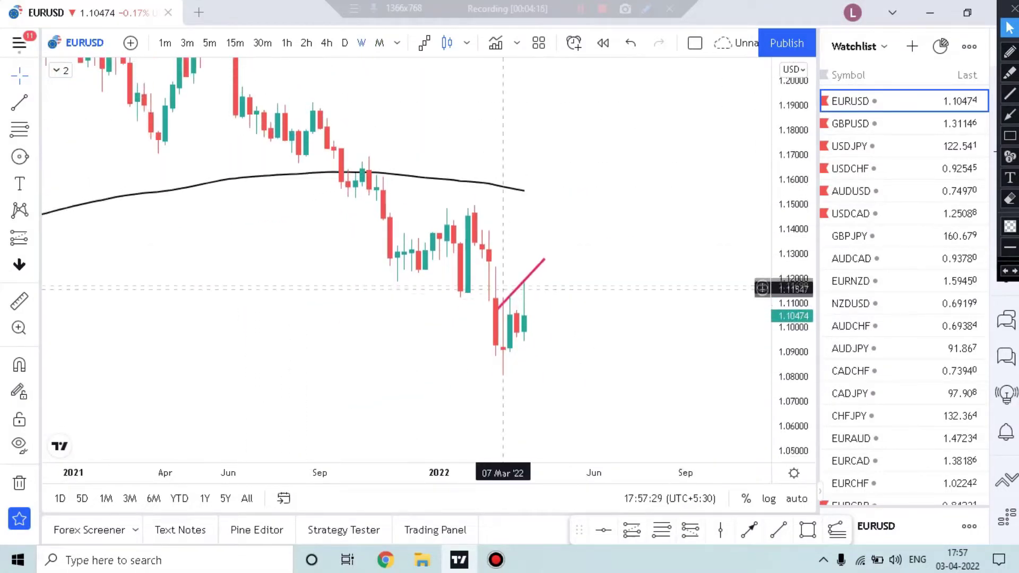
Change the EURUSD chart to the daily timeframe
{"action": "left_click", "coordinate": [344, 42]}
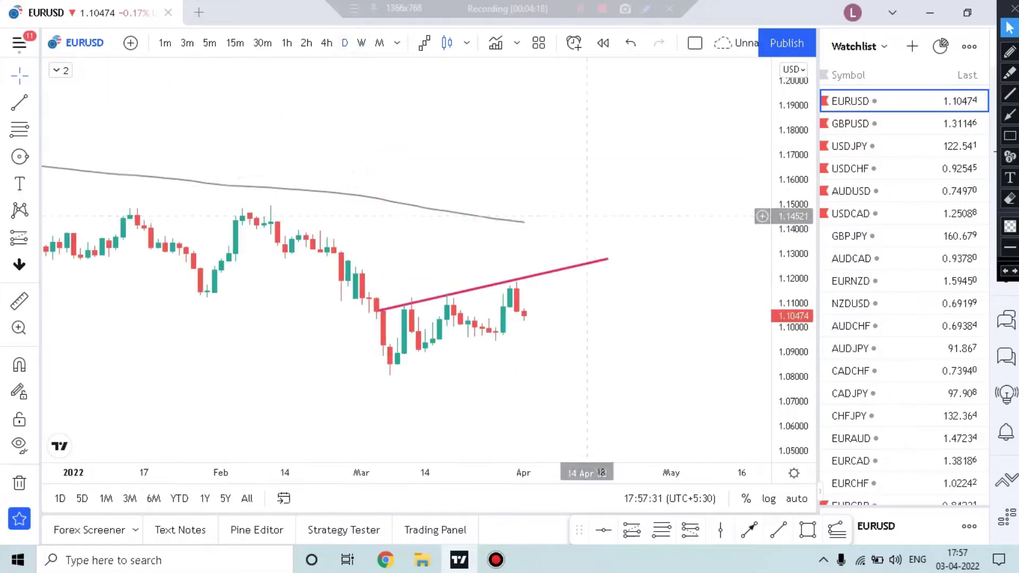
{"action": "scroll", "coordinate": [602, 256], "scroll_direction": "up", "scroll_amount": 5}
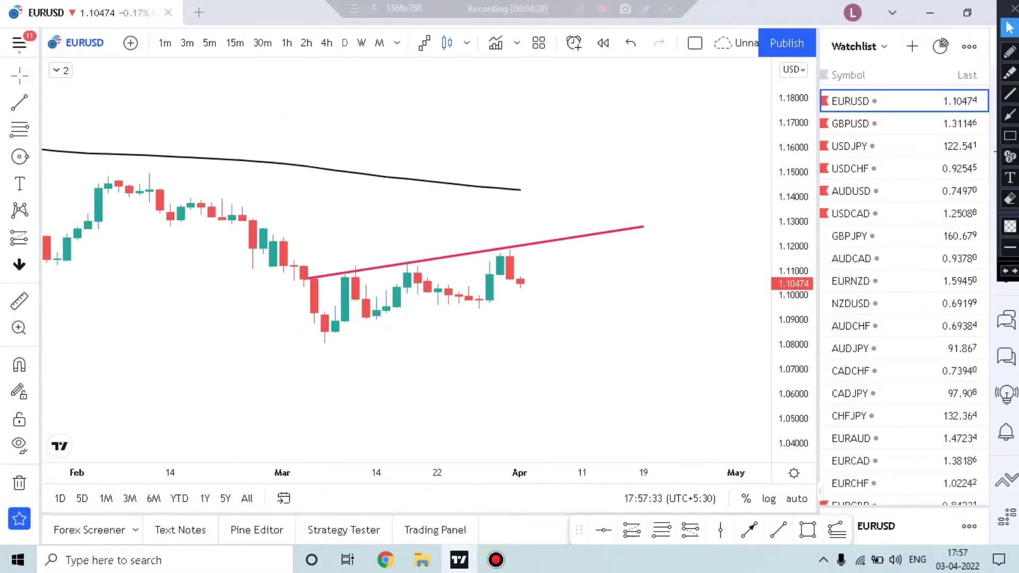
{"action": "scroll", "coordinate": [613, 313], "scroll_direction": "down", "scroll_amount": 2}
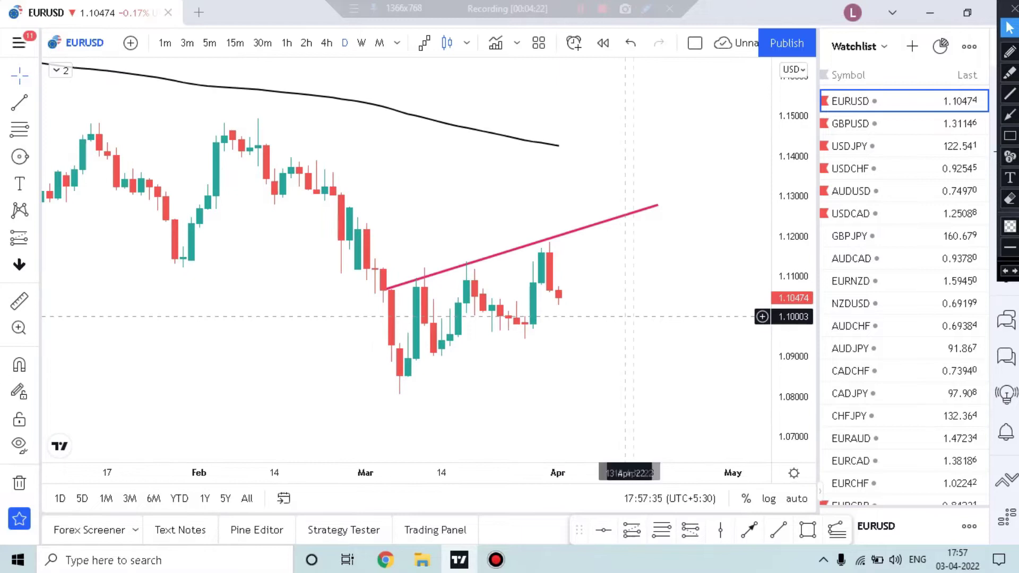
Draw a trend line under the March lows up to about 1.1144 on 27 Apr 2022, with its start adjusted to 1.08208 on 4 Mar
{"action": "left_click", "coordinate": [1010, 93]}
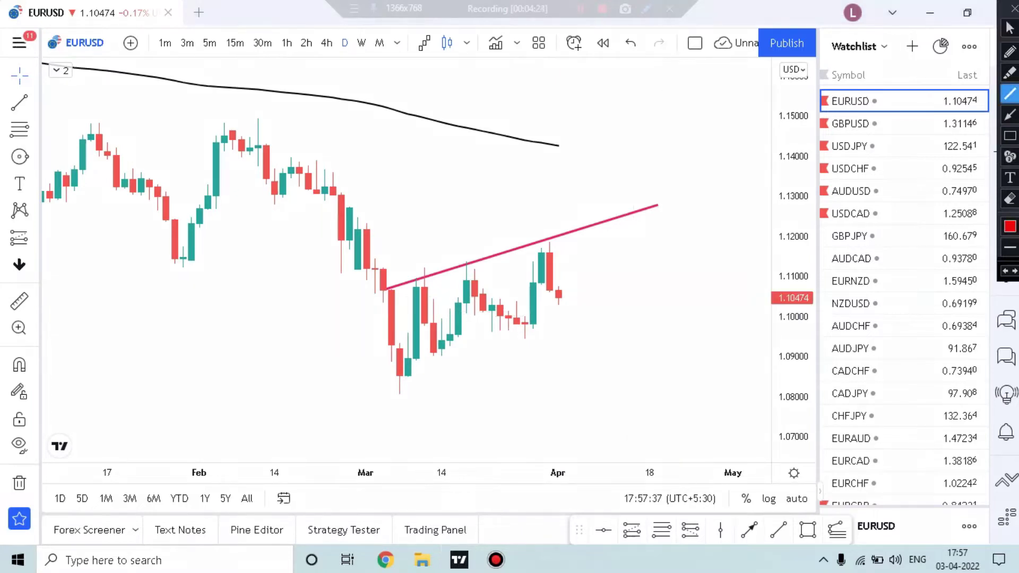
{"action": "left_click", "coordinate": [1010, 28]}
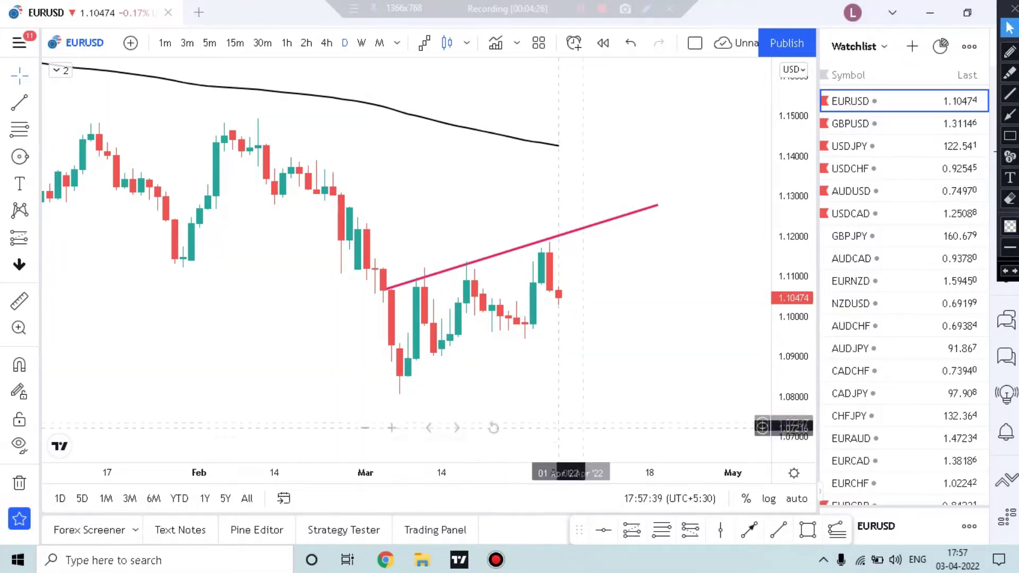
{"action": "left_click", "coordinate": [778, 530]}
{"action": "left_click", "coordinate": [400, 395]}
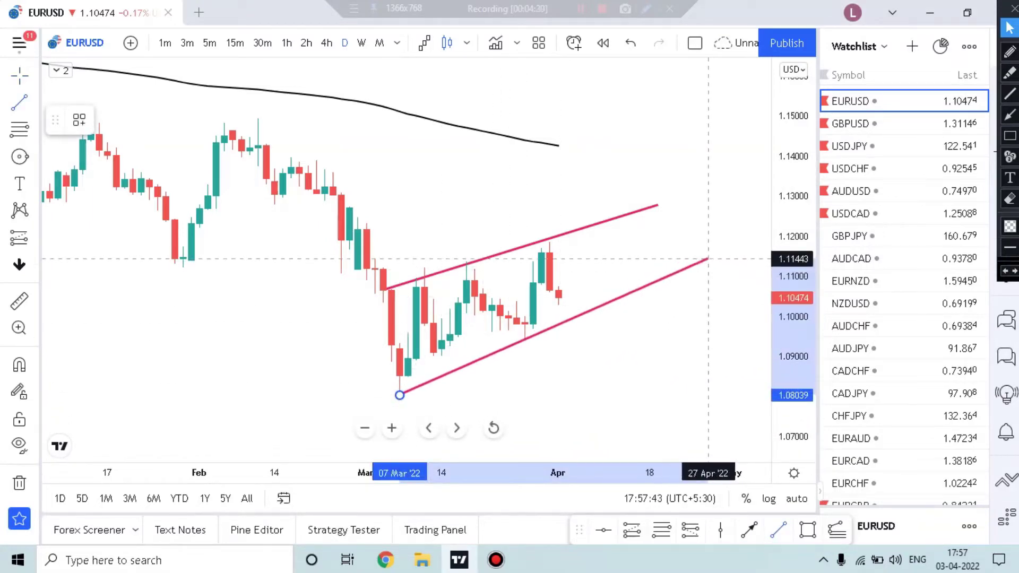
{"action": "left_click", "coordinate": [708, 258]}
{"action": "left_click_drag", "start_coordinate": [400, 395], "coordinate": [391, 389]}
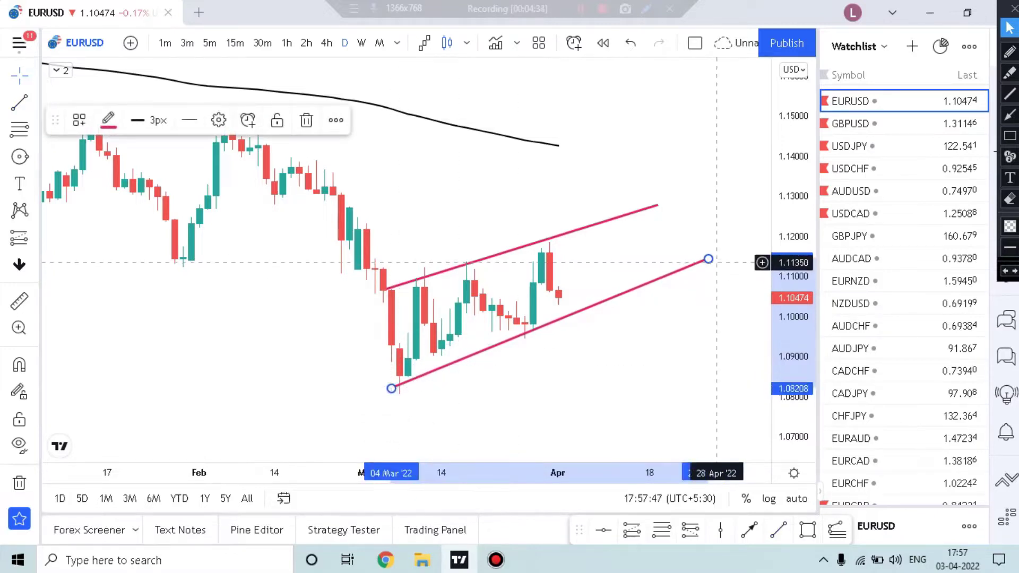
Extend the lower channel line's end to about 1.113 at the start of May 2022 and deselect it
{"action": "left_click_drag", "start_coordinate": [708, 258], "coordinate": [733, 265]}
{"action": "left_click", "coordinate": [419, 135]}
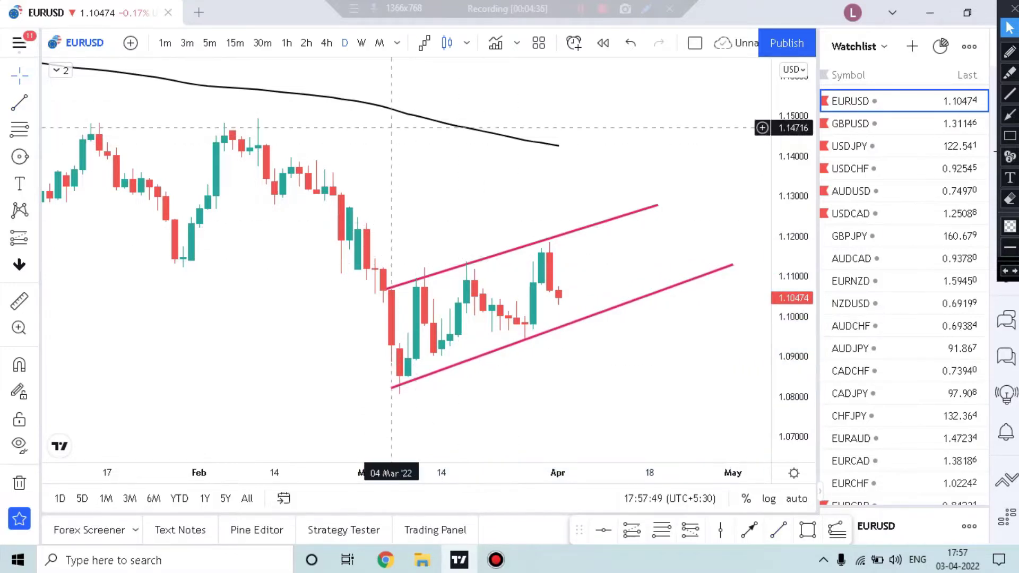
Switch the EURUSD chart to the 4-hour timeframe and examine the price swings inside the March channel
{"action": "left_click", "coordinate": [327, 43]}
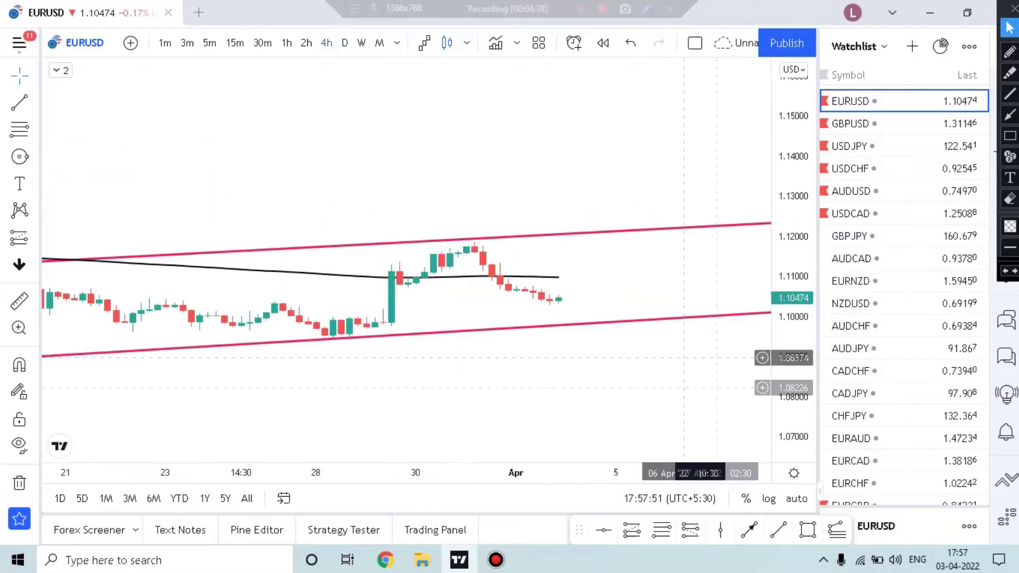
{"action": "scroll", "coordinate": [662, 245], "scroll_direction": "down", "scroll_amount": 5}
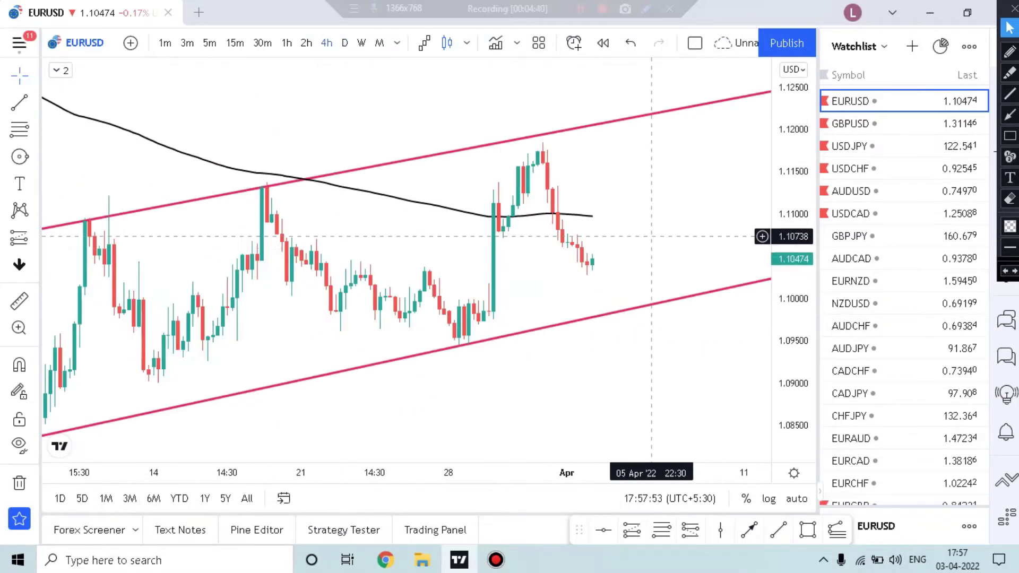
{"action": "left_click_drag", "start_coordinate": [661, 207], "coordinate": [623, 265]}
{"action": "scroll", "coordinate": [546, 257], "scroll_direction": "up", "scroll_amount": 3}
{"action": "scroll", "coordinate": [623, 263], "scroll_direction": "down", "scroll_amount": 2}
{"action": "left_click_drag", "start_coordinate": [554, 252], "coordinate": [611, 230]}
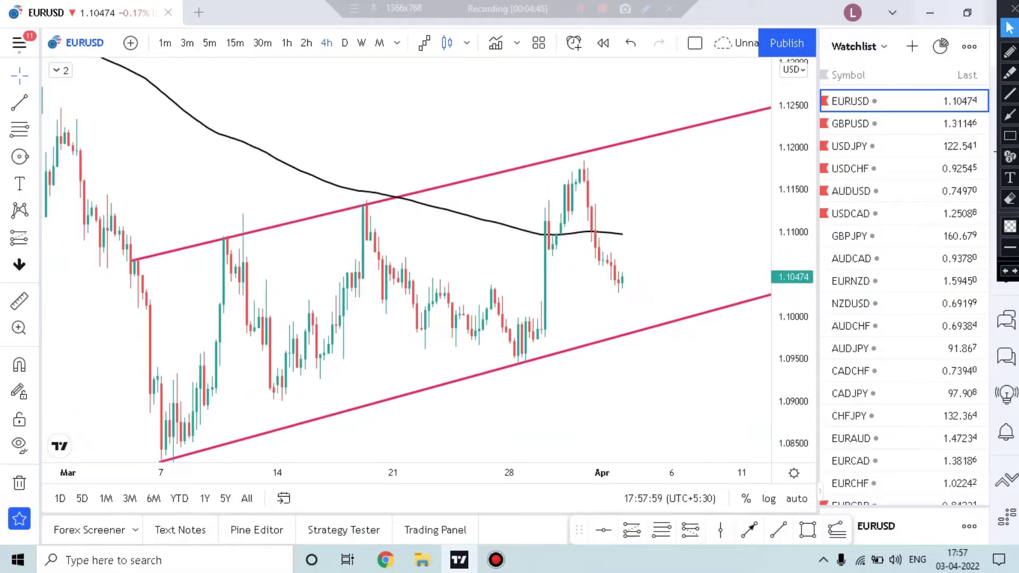
Hide the annotation tools and the watchlist so the whole channel fits on a wider chart
{"action": "left_click", "coordinate": [1014, 9]}
{"action": "left_click", "coordinate": [1006, 46]}
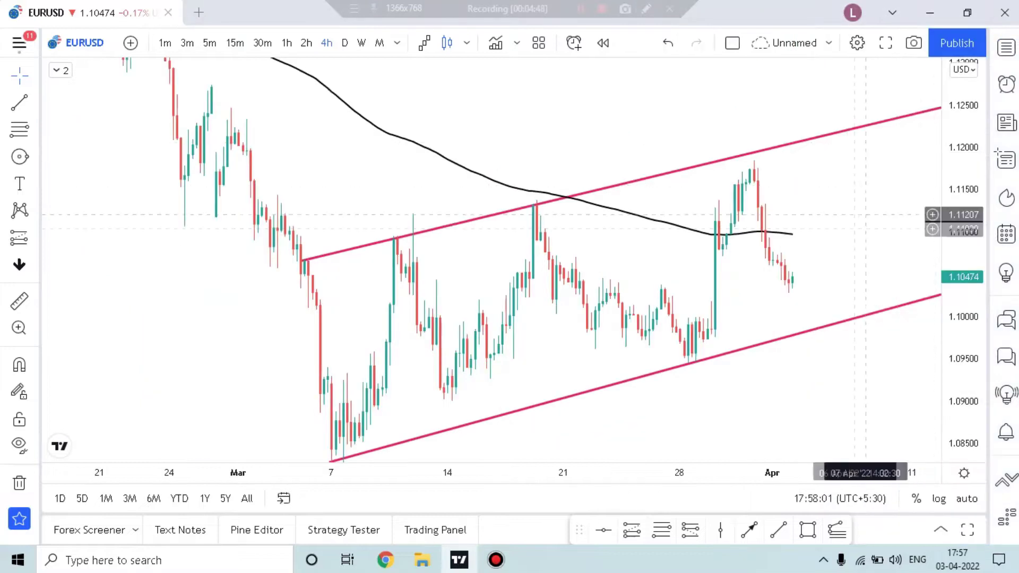
{"action": "scroll", "coordinate": [866, 227], "scroll_direction": "down", "scroll_amount": 2}
{"action": "scroll", "coordinate": [886, 182], "scroll_direction": "down", "scroll_amount": 3}
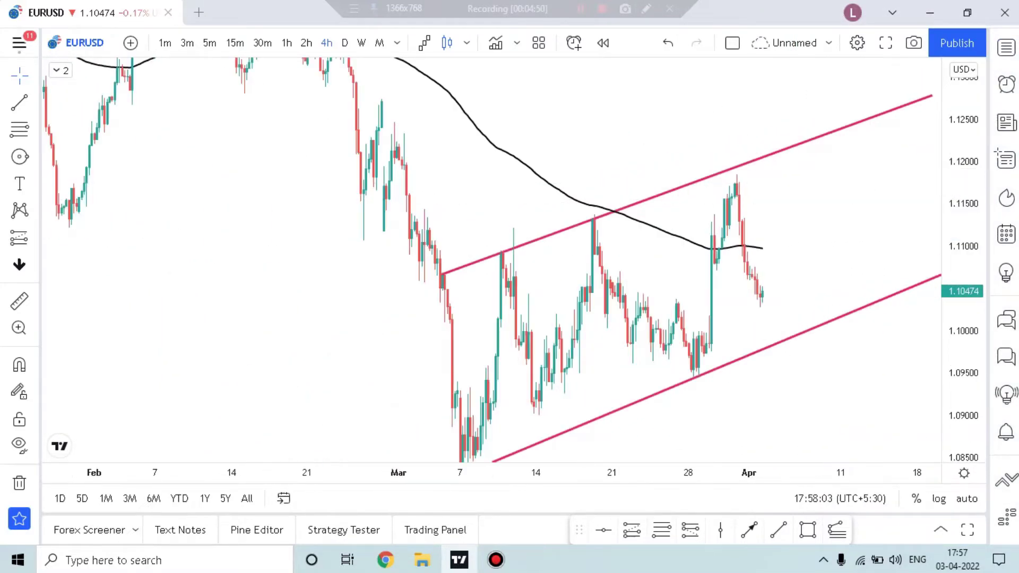
{"action": "left_click_drag", "start_coordinate": [858, 227], "coordinate": [697, 227]}
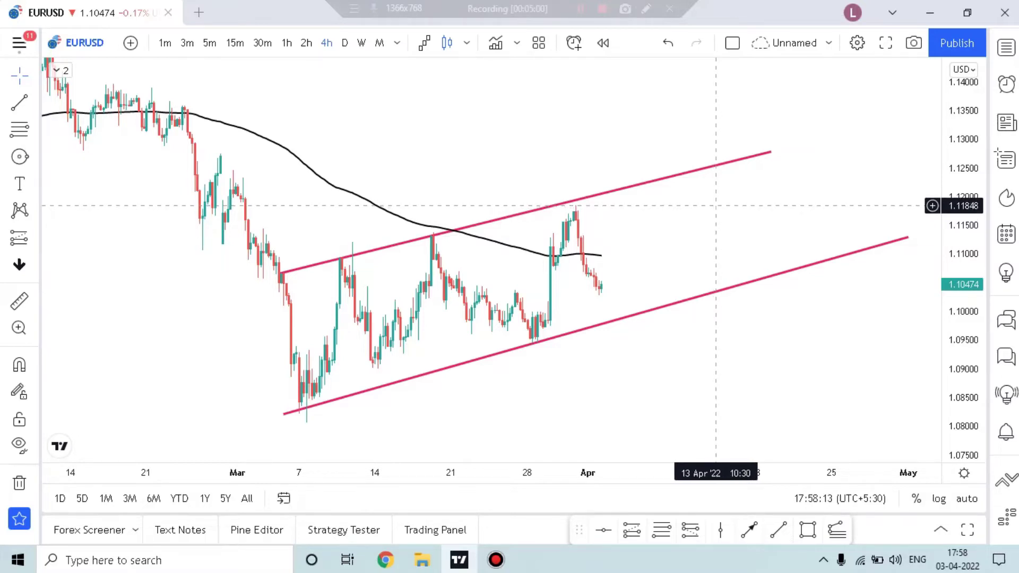
{"action": "scroll", "coordinate": [714, 206], "scroll_direction": "down", "scroll_amount": 2}
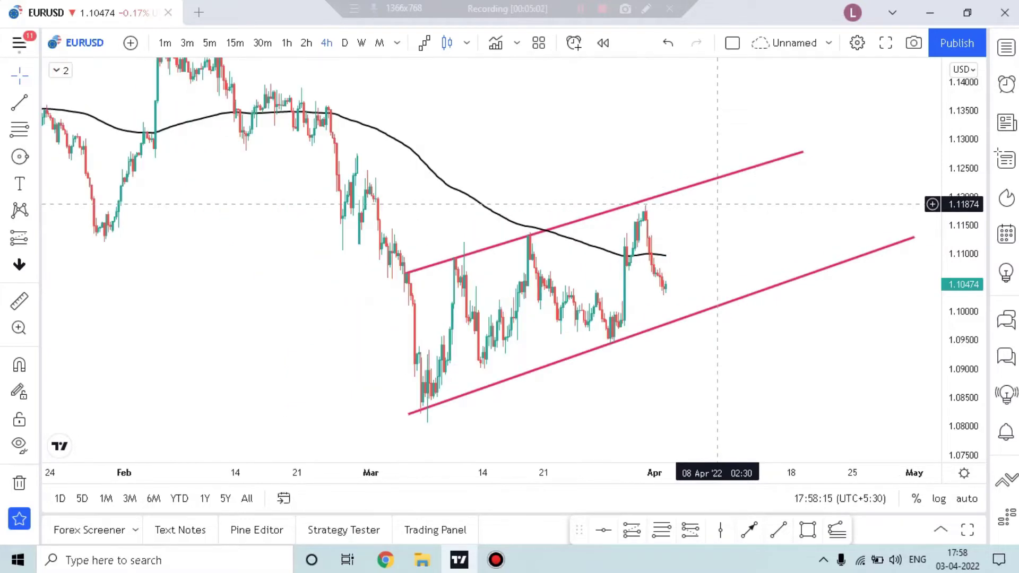
{"action": "scroll", "coordinate": [717, 204], "scroll_direction": "up", "scroll_amount": 2}
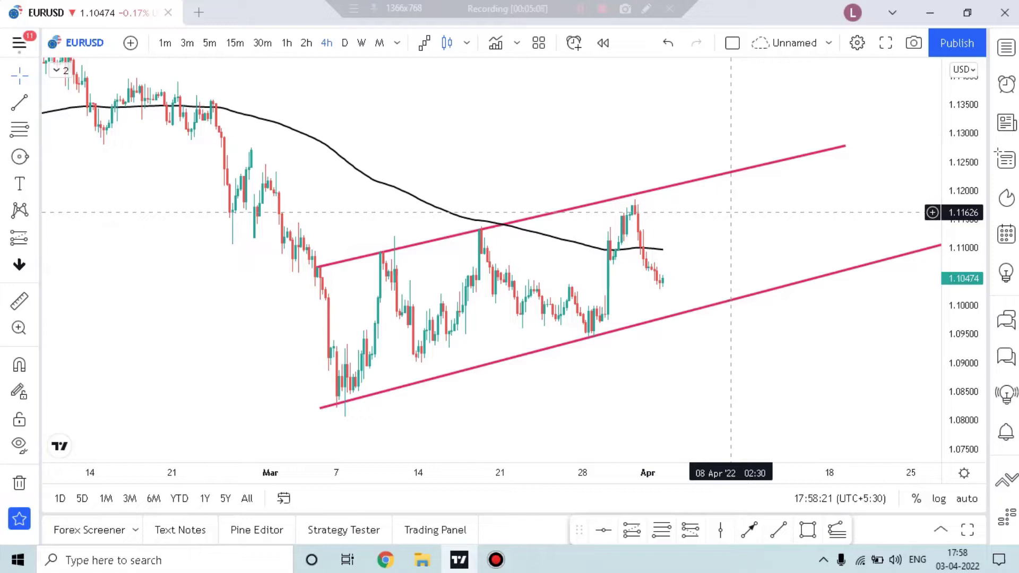
Trace the alternating swings inside the channel from 7 March to early April with red annotation arrows
{"action": "left_click", "coordinate": [646, 8]}
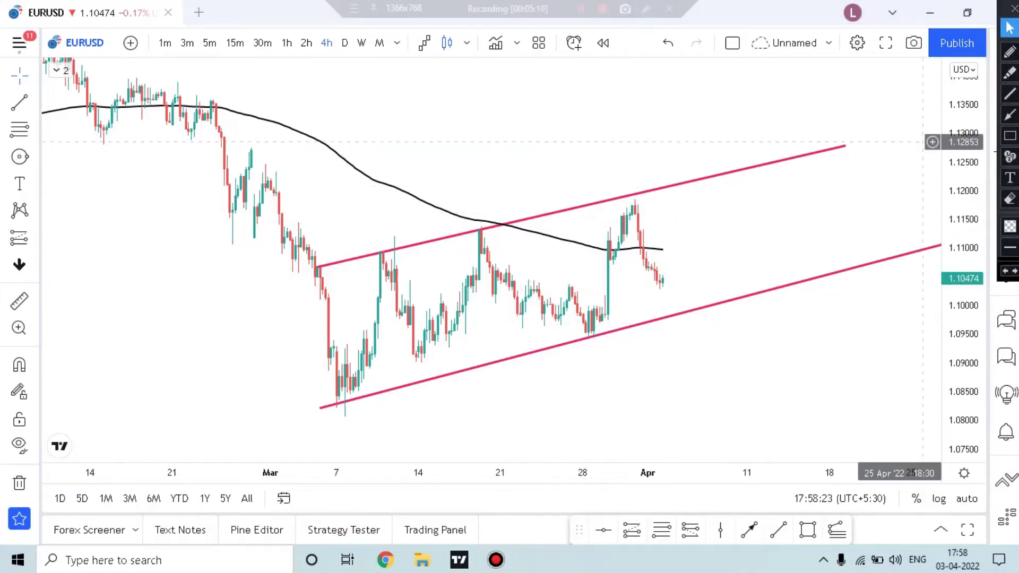
{"action": "left_click", "coordinate": [1010, 114]}
{"action": "mouse_move", "coordinate": [745, 161]}
{"action": "left_mouse_down"}
{"action": "mouse_move", "coordinate": [812, 296]}
{"action": "mouse_move", "coordinate": [857, 419]}
{"action": "left_mouse_up"}
{"action": "key", "text": "ctrl+z"}
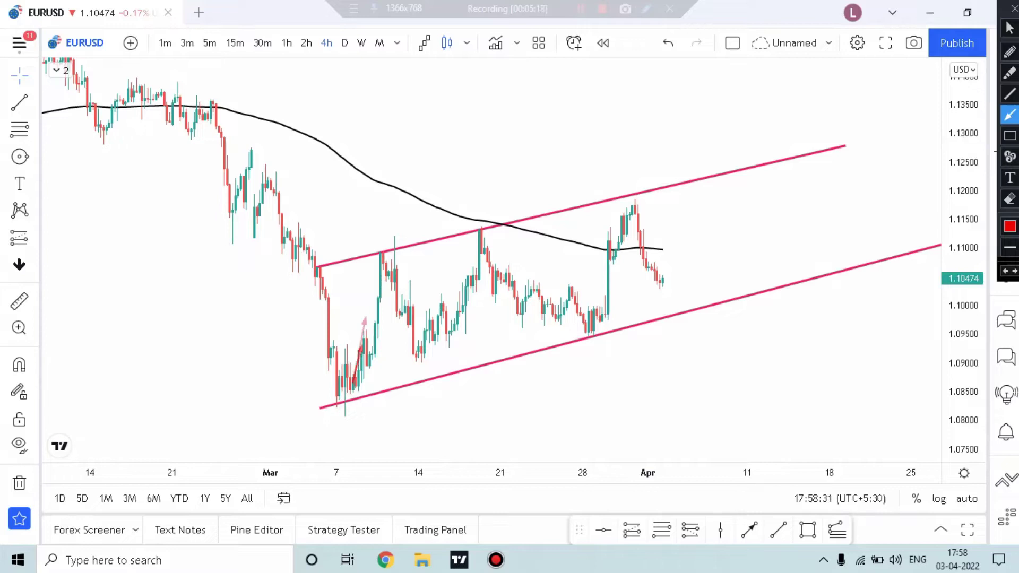
{"action": "left_click_drag", "start_coordinate": [419, 324], "coordinate": [425, 353]}
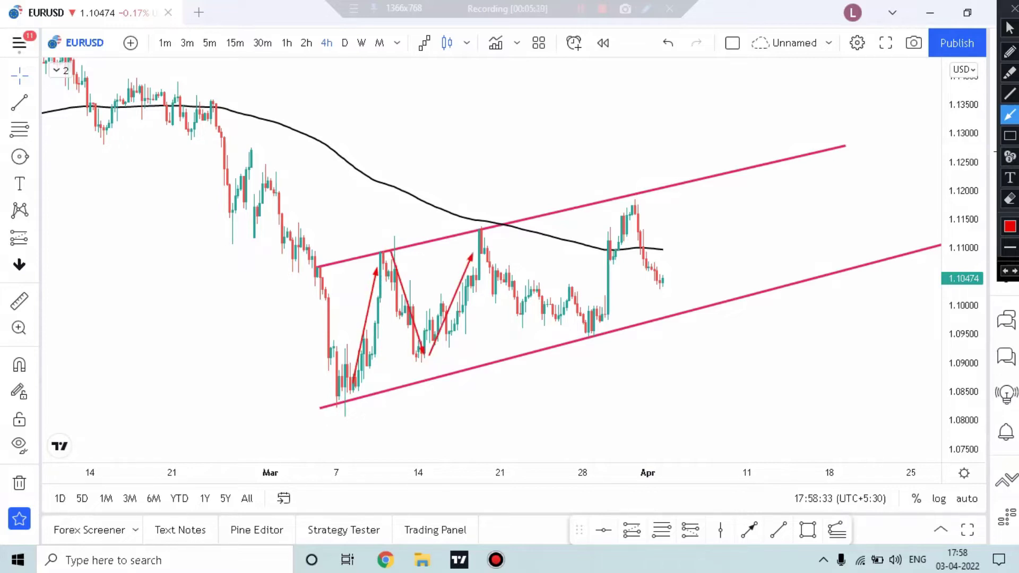
{"action": "left_click_drag", "start_coordinate": [582, 340], "coordinate": [637, 206]}
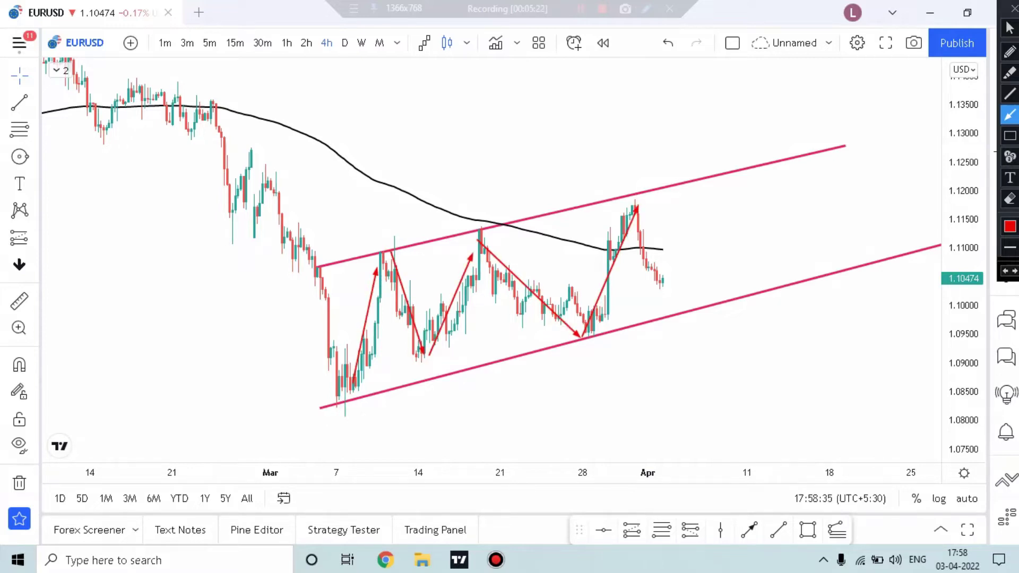
{"action": "left_click_drag", "start_coordinate": [657, 300], "coordinate": [663, 296]}
Sketch a horizontal arrow at about 1.095, undo it, sketch a rising one to about 1.128, and erase all annotations
{"action": "mouse_move", "coordinate": [566, 335]}
{"action": "left_mouse_down"}
{"action": "mouse_move", "coordinate": [724, 319]}
{"action": "mouse_move", "coordinate": [825, 332]}
{"action": "left_mouse_up"}
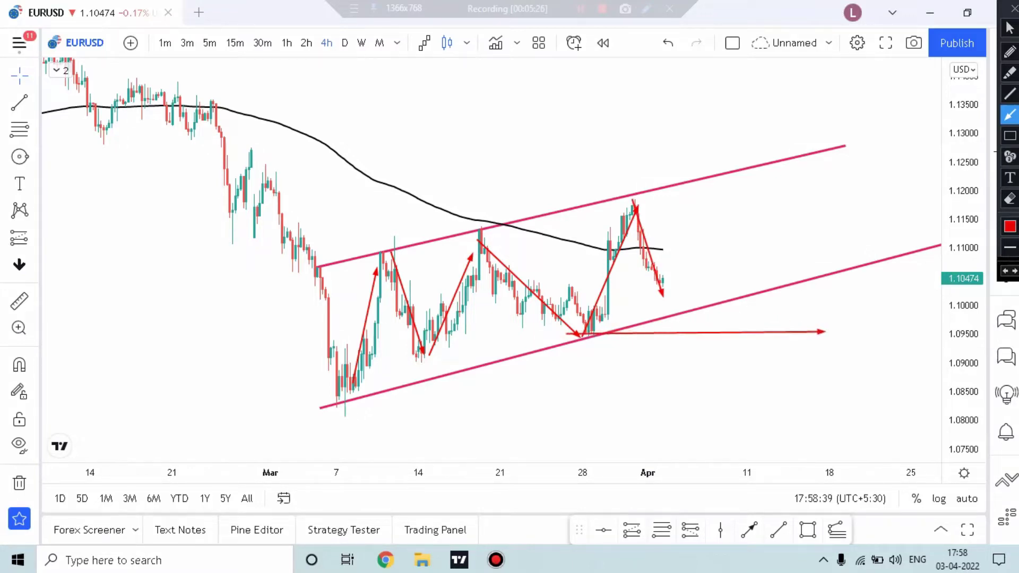
{"action": "key", "text": "ctrl+z"}
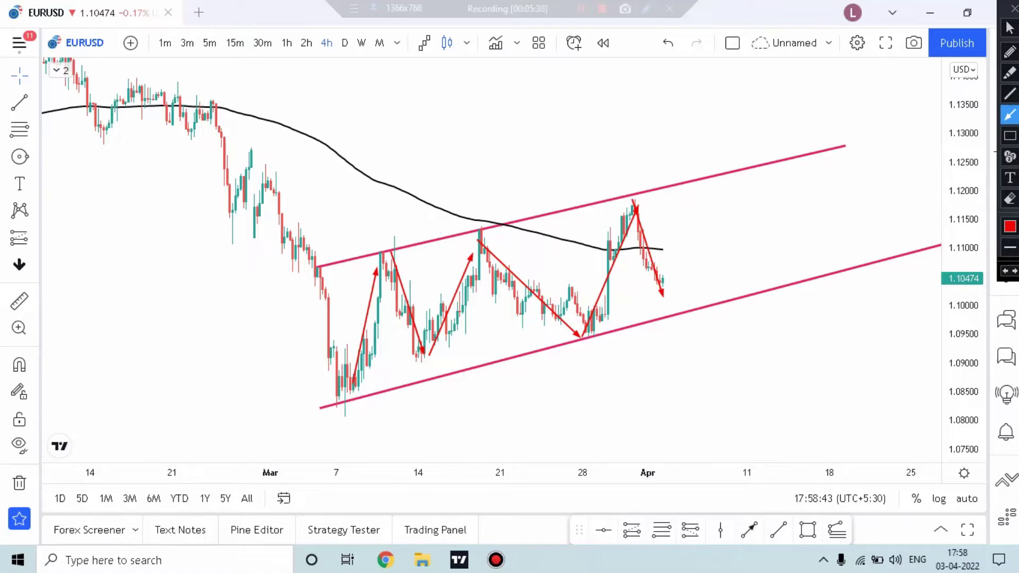
{"action": "left_click_drag", "start_coordinate": [712, 271], "coordinate": [782, 143]}
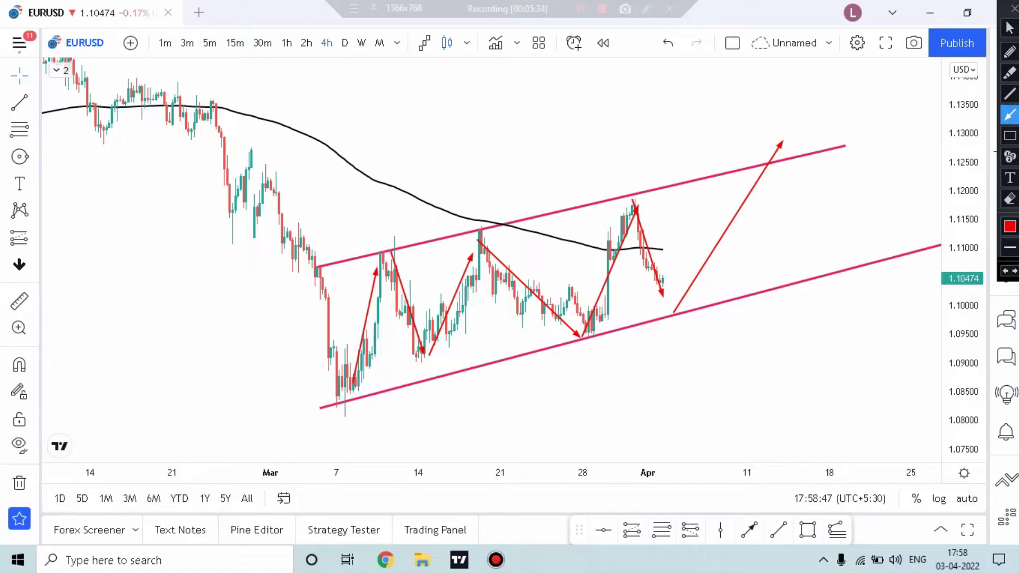
{"action": "key", "text": "ctrl+z"}
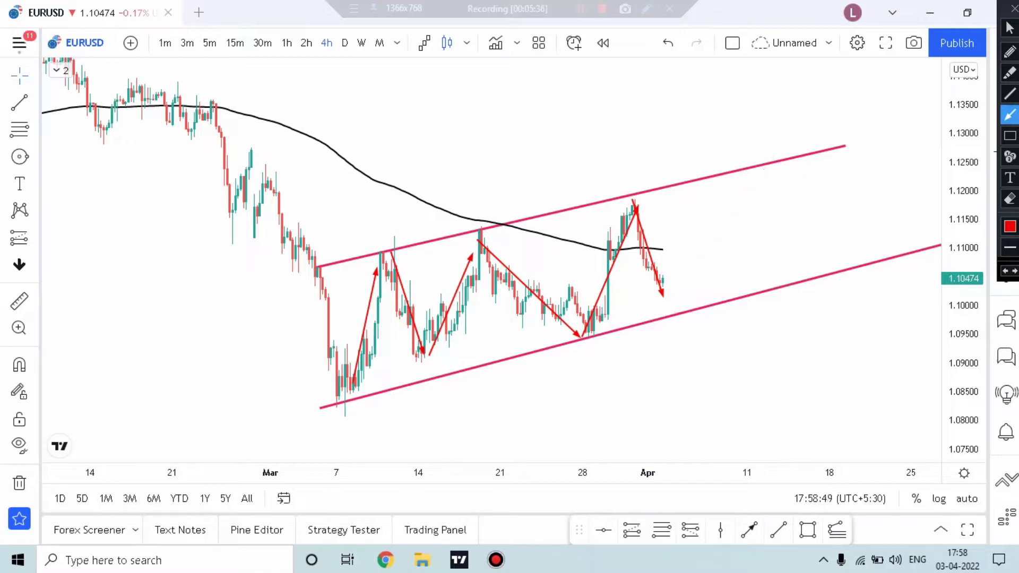
{"action": "double_click", "coordinate": [1009, 199]}
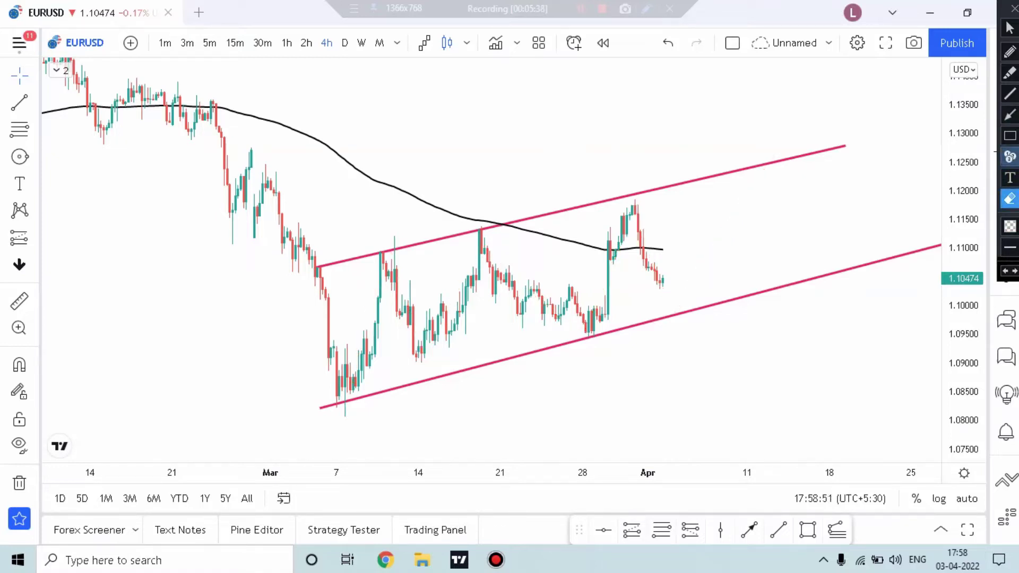
Mark the late-March low at about 1.095 with a near-horizontal red arrow and draw a wavy freehand line beneath it
{"action": "left_click", "coordinate": [1010, 27]}
{"action": "left_click", "coordinate": [1010, 94]}
{"action": "left_click", "coordinate": [1010, 115]}
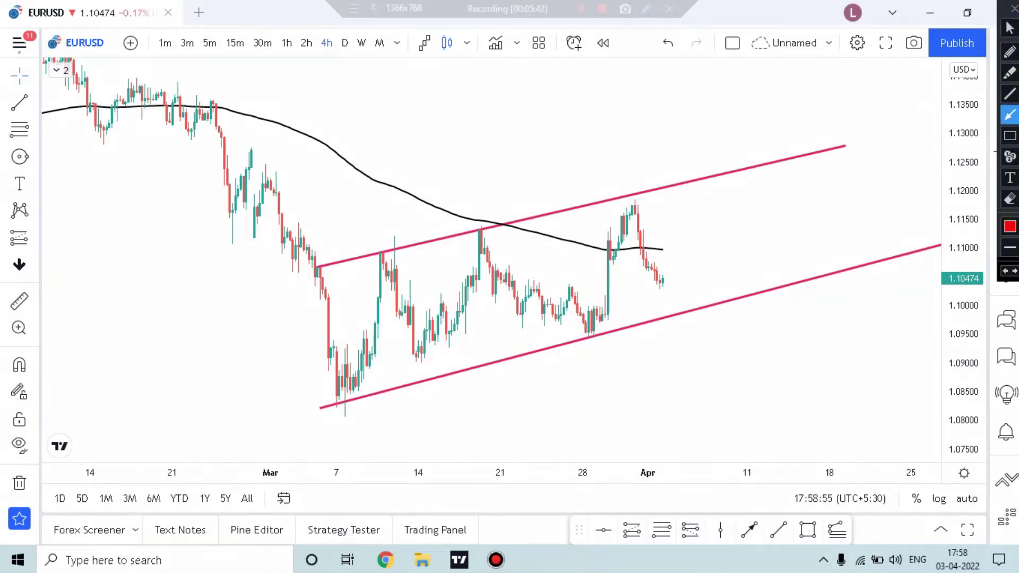
{"action": "left_click_drag", "start_coordinate": [511, 335], "coordinate": [823, 325]}
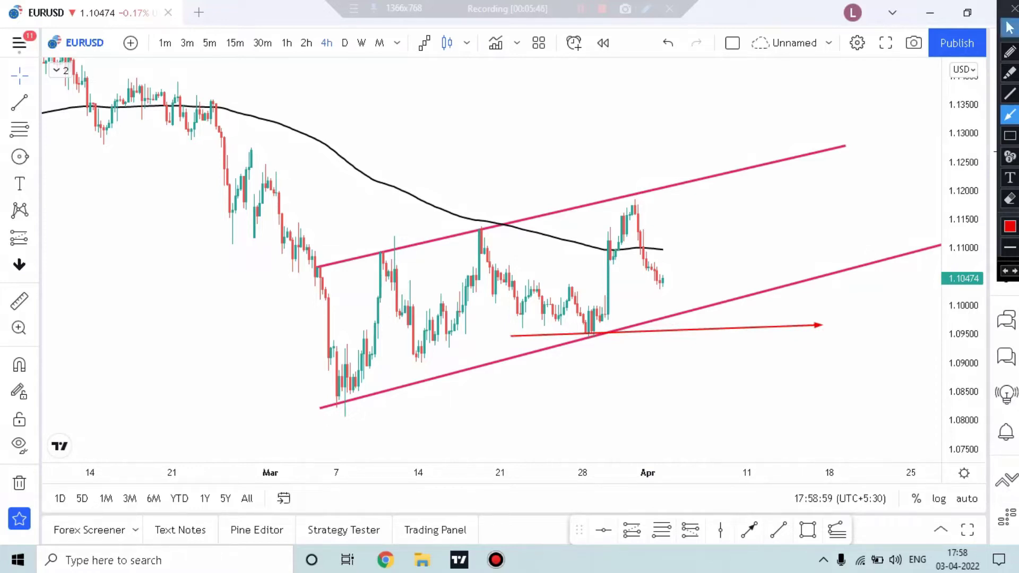
{"action": "left_click", "coordinate": [1010, 51]}
{"action": "left_click_drag", "start_coordinate": [581, 359], "coordinate": [810, 355]}
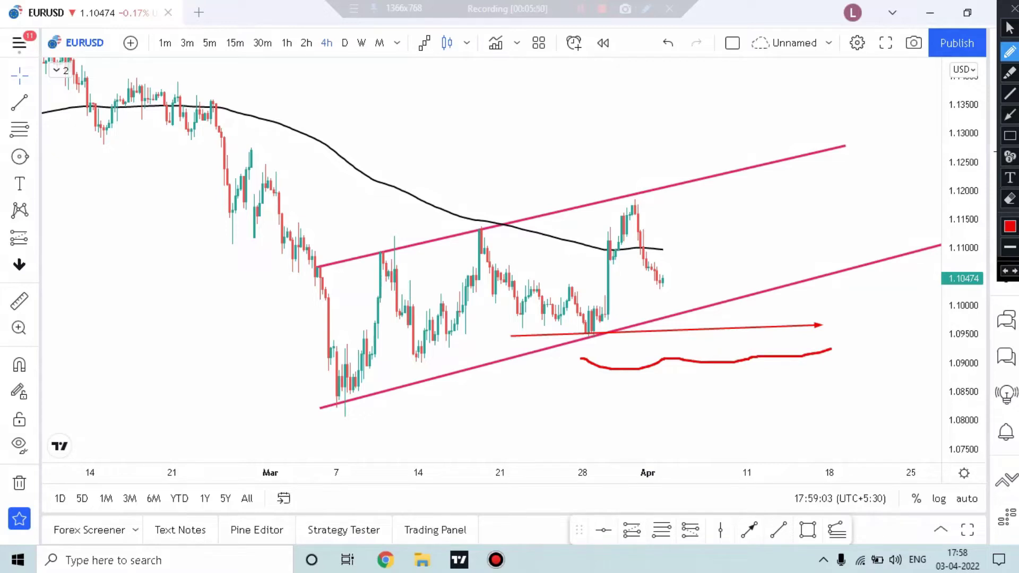
Sketch a falling red arrow below the channel from about 1.104 to 1.084, and undo it
{"action": "left_click", "coordinate": [1010, 115]}
{"action": "left_click_drag", "start_coordinate": [866, 284], "coordinate": [902, 398]}
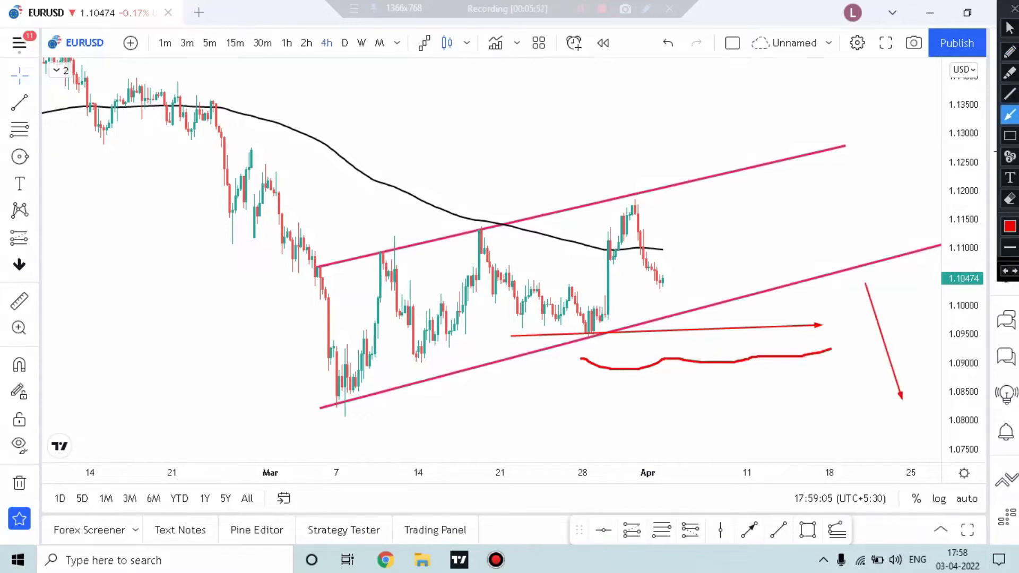
{"action": "key", "text": "ctrl+z"}
Circle the channel's price swings freehand in red, and undo it together with the wavy line and the support arrow
{"action": "left_click", "coordinate": [1009, 52]}
{"action": "mouse_move", "coordinate": [670, 199]}
{"action": "left_mouse_down"}
{"action": "mouse_move", "coordinate": [801, 255]}
{"action": "mouse_move", "coordinate": [639, 219]}
{"action": "left_mouse_up"}
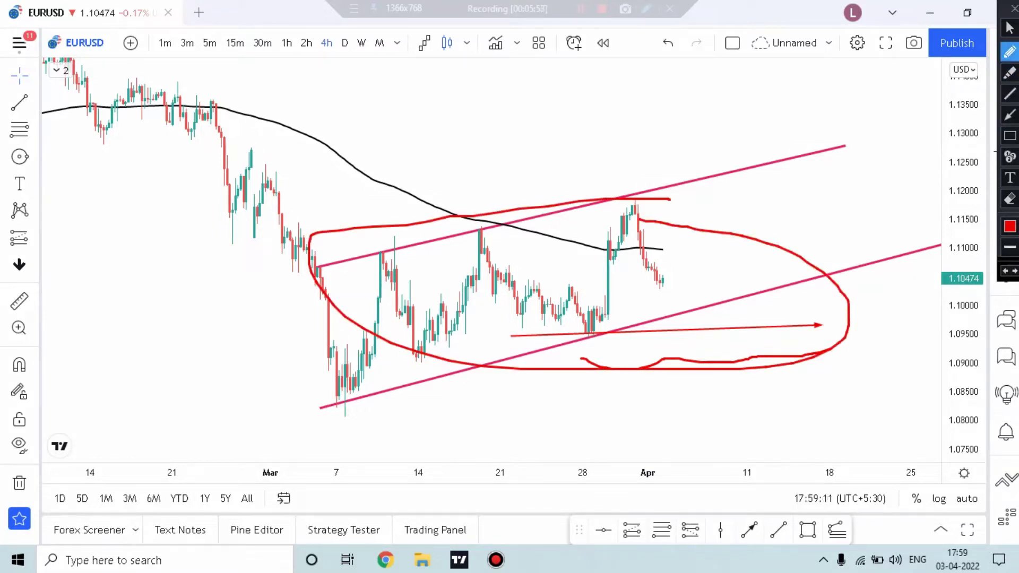
{"action": "key", "text": "ctrl+z"}
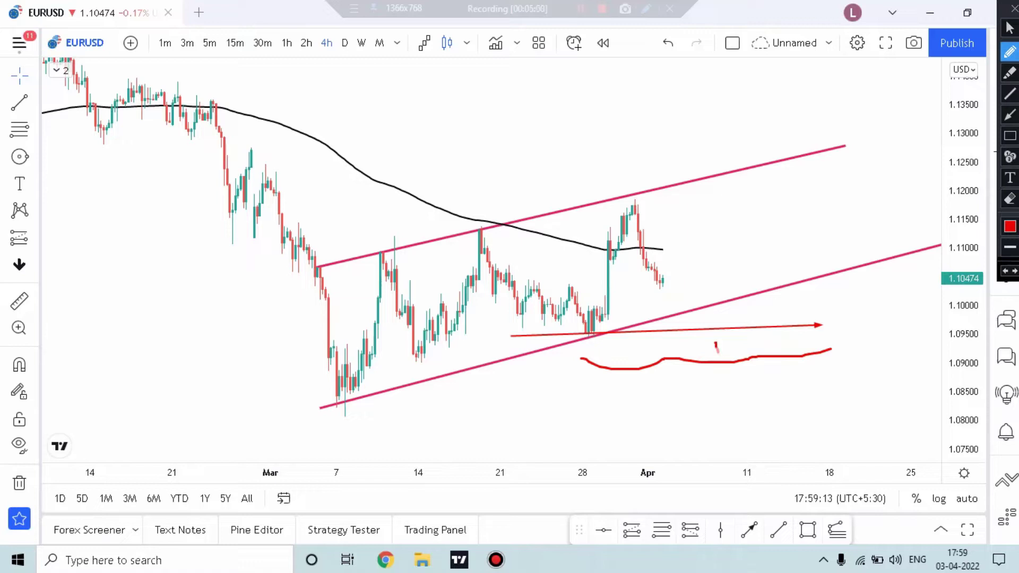
{"action": "key", "text": "ctrl+z"}
{"action": "key", "text": "ctrl+z"}
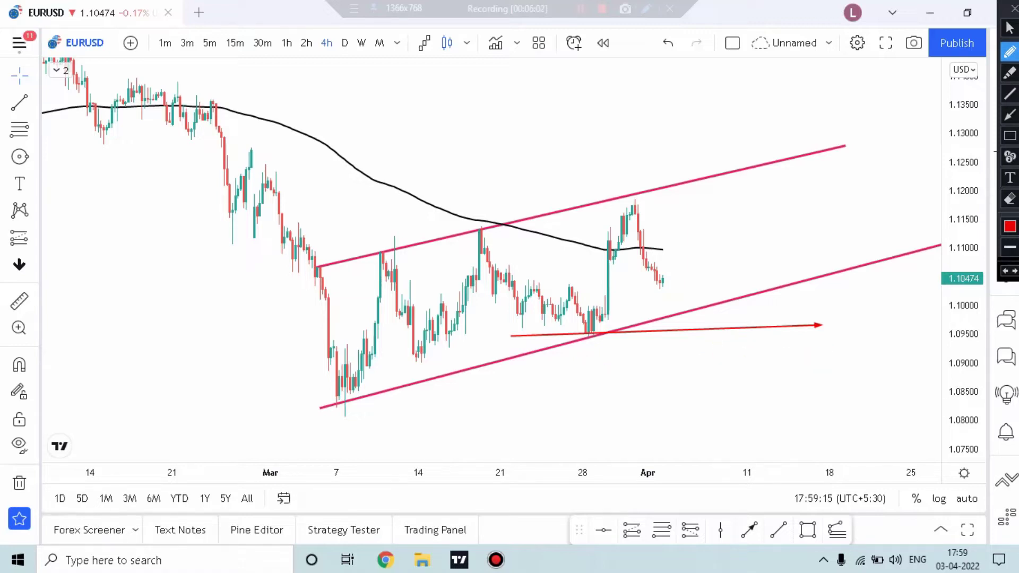
{"action": "key", "text": "ctrl+z"}
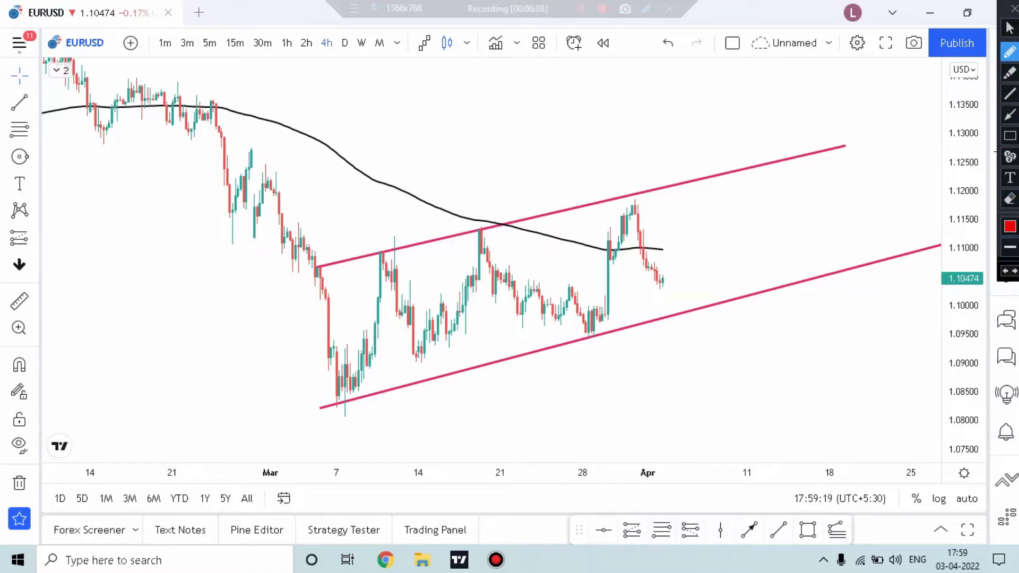
Sketch a freehand rise from the lower channel line to the upper line's end at about 1.128, and undo it
{"action": "left_click_drag", "start_coordinate": [733, 275], "coordinate": [853, 144]}
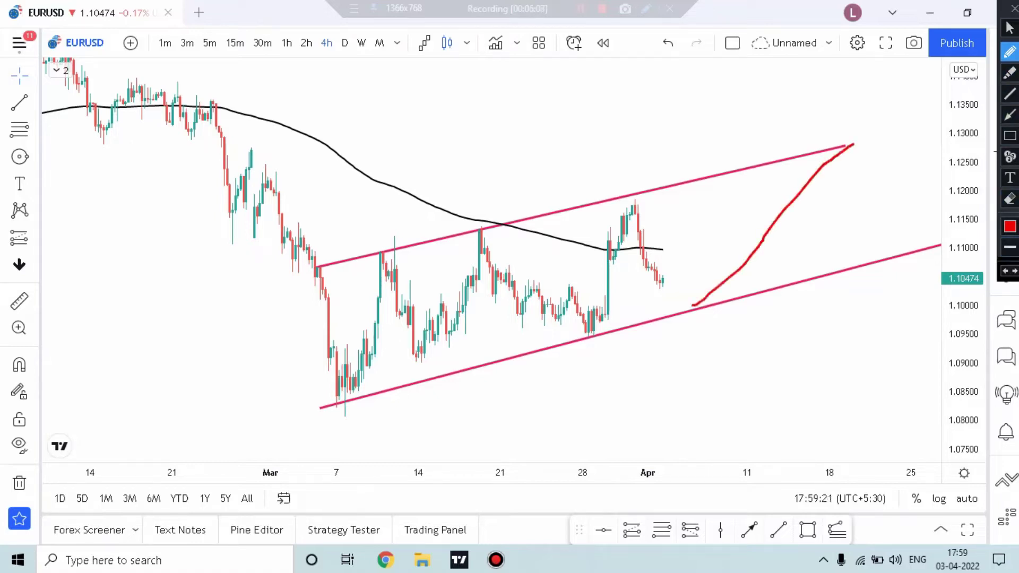
{"action": "key", "text": "ctrl+z"}
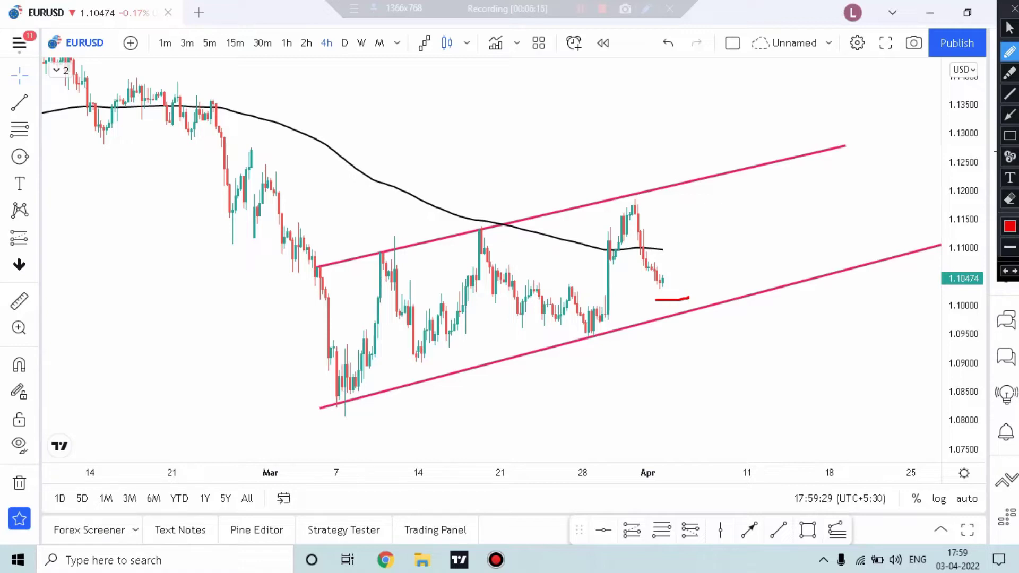
Sketch a freehand falling arrow along the moving average from about 1.136 to 1.109, undo it, and erase all remaining annotations
{"action": "left_click_drag", "start_coordinate": [322, 97], "coordinate": [705, 254]}
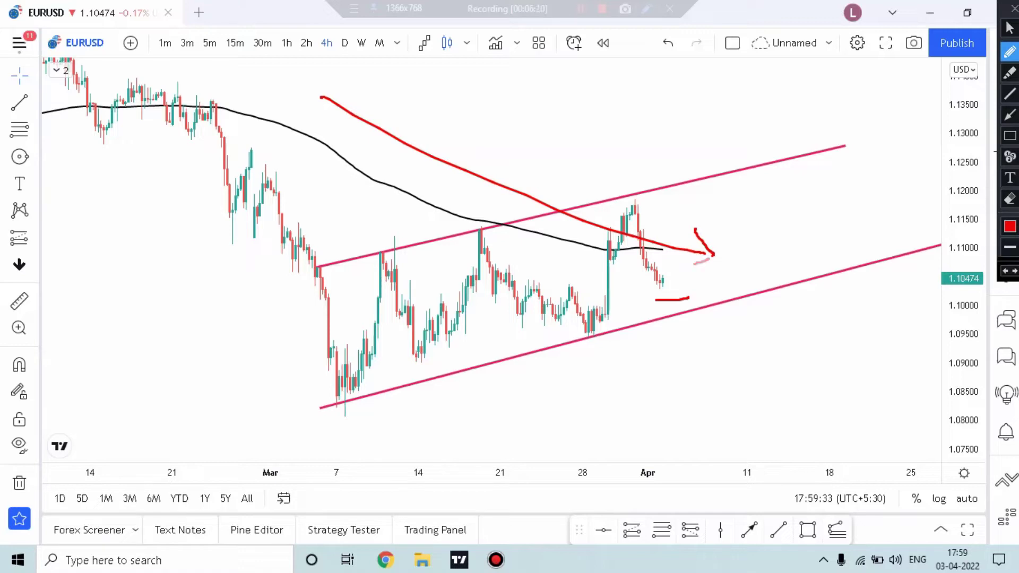
{"action": "key", "text": "ctrl+z"}
{"action": "key", "text": "ctrl+z"}
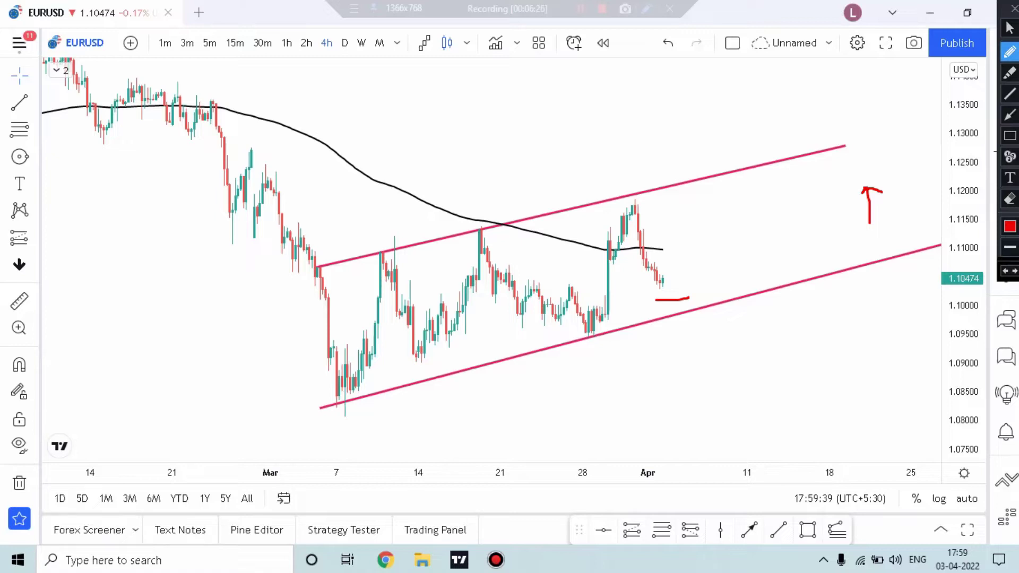
{"action": "double_click", "coordinate": [1009, 198]}
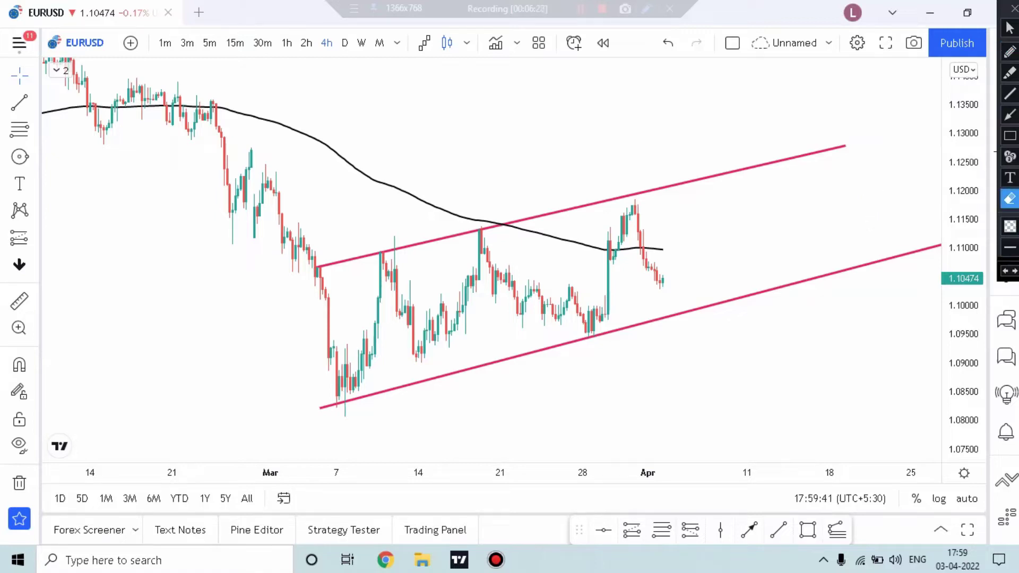
{"action": "left_click", "coordinate": [1010, 27]}
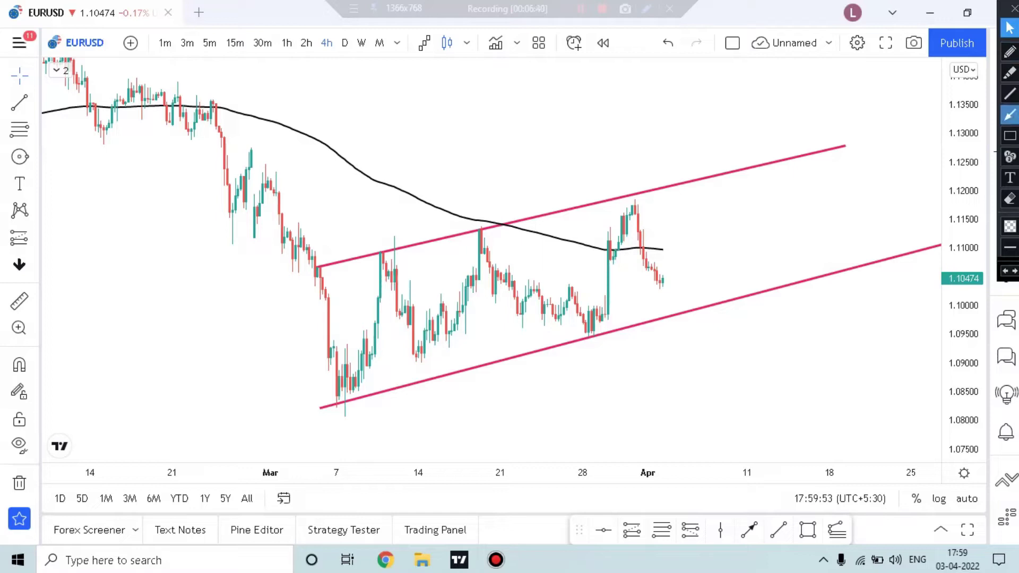
Draw a red freehand cross near the upper channel line at about 1.118 and a horizontal line at about 1.095
{"action": "left_click", "coordinate": [1010, 51]}
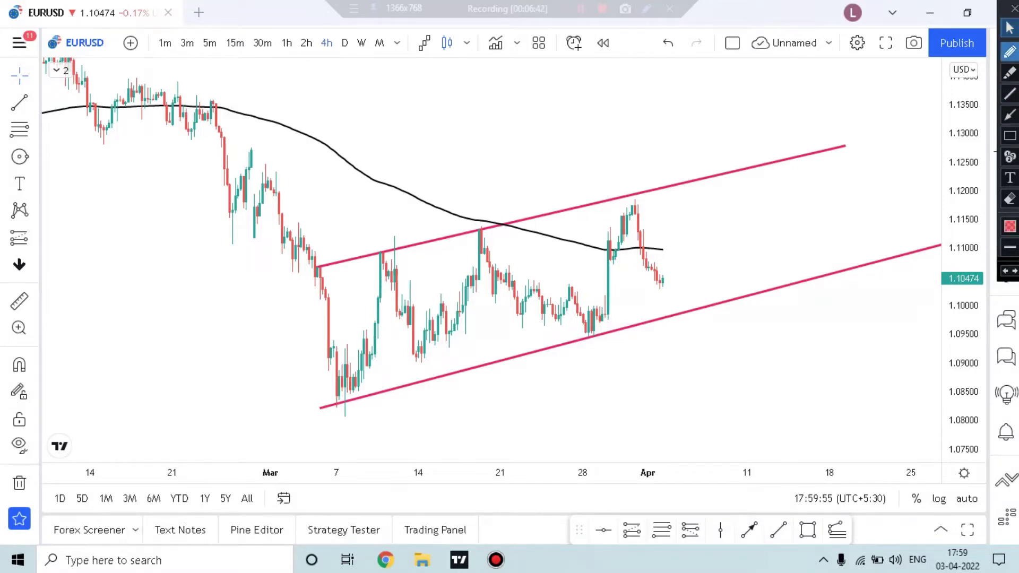
{"action": "left_click_drag", "start_coordinate": [701, 287], "coordinate": [892, 268]}
{"action": "key", "text": "ctrl+z"}
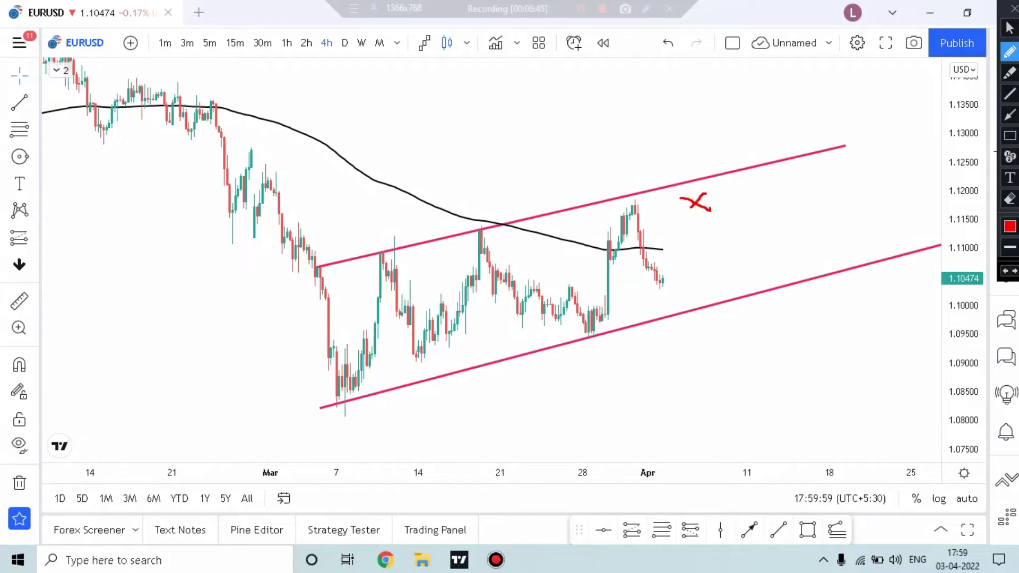
{"action": "left_click_drag", "start_coordinate": [564, 332], "coordinate": [730, 333]}
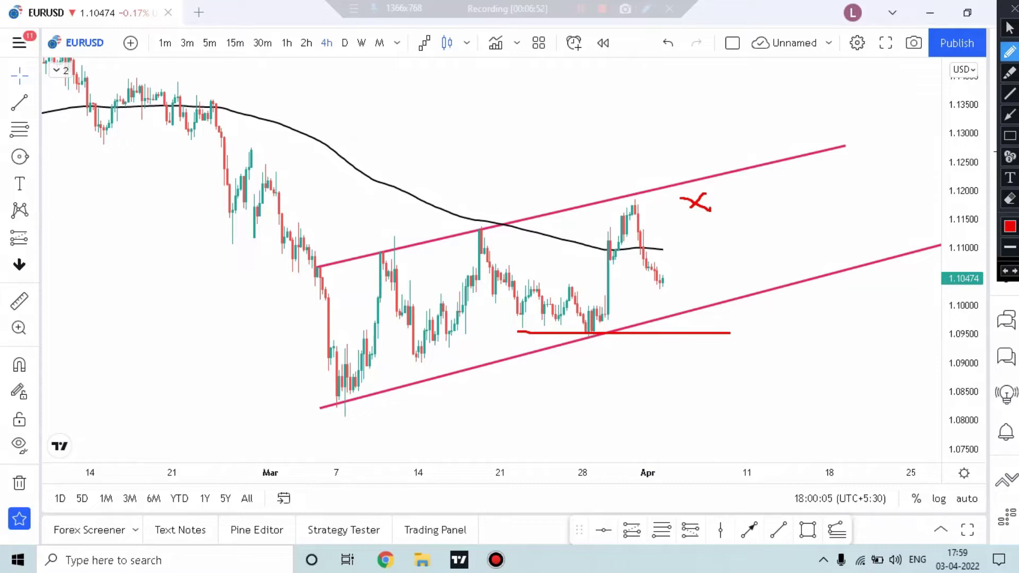
Sketch a freehand horizontal line at about 1.092 and a rise back to the lower channel line with a falling arrow, and erase all annotations
{"action": "left_click_drag", "start_coordinate": [622, 356], "coordinate": [790, 353]}
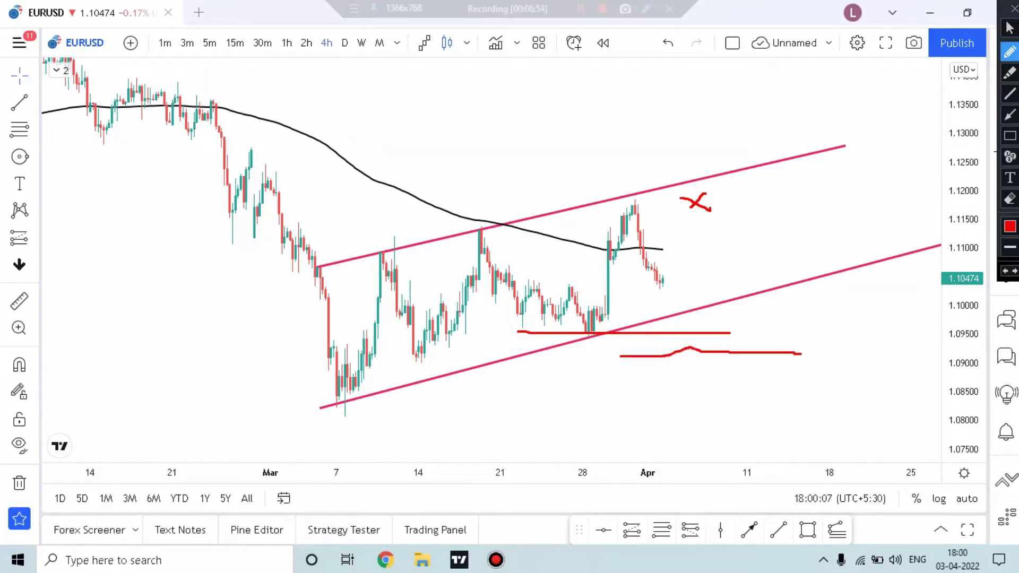
{"action": "left_click_drag", "start_coordinate": [711, 369], "coordinate": [766, 295]}
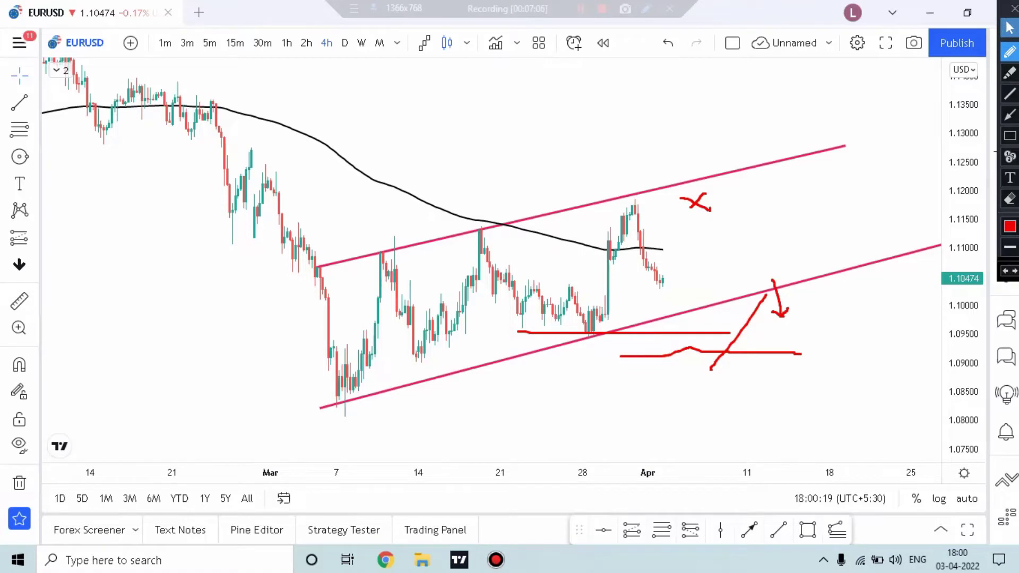
{"action": "left_click", "coordinate": [1009, 27]}
{"action": "left_click", "coordinate": [1009, 198]}
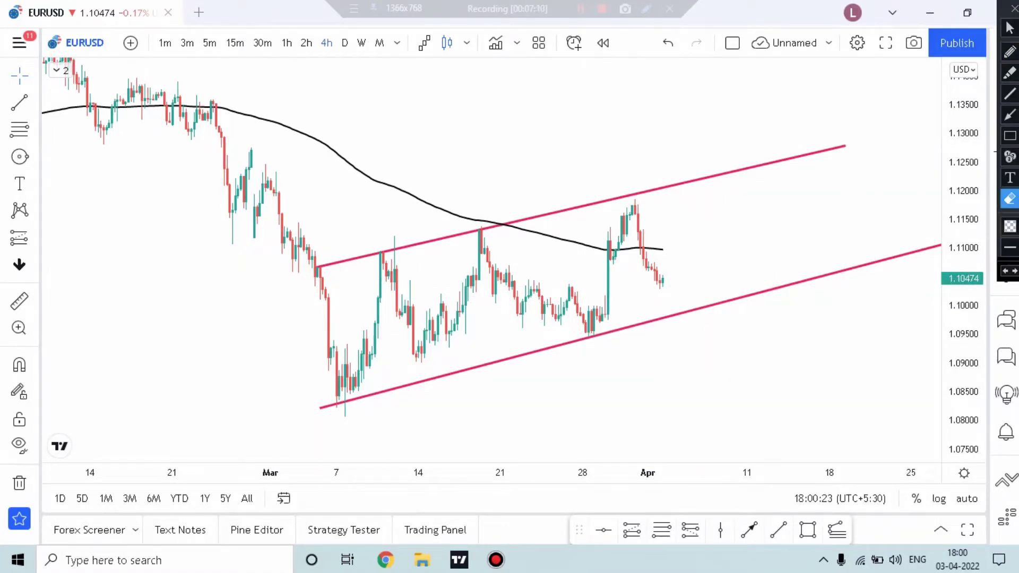
{"action": "left_click", "coordinate": [1009, 28]}
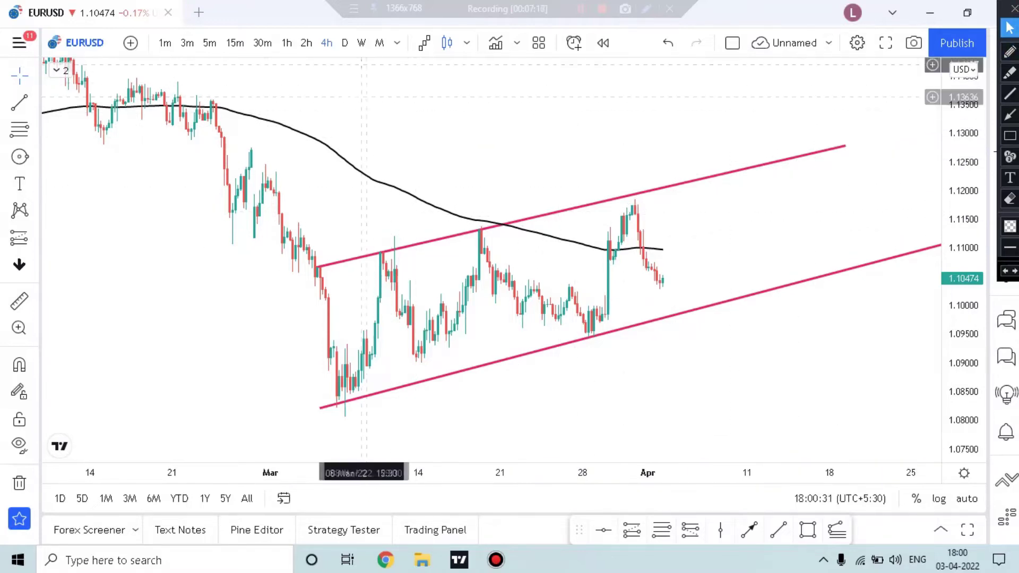
Set the chart to the daily timeframe, close the screen annotation tools, and switch the symbol to GBPUSD
{"action": "left_click", "coordinate": [344, 42]}
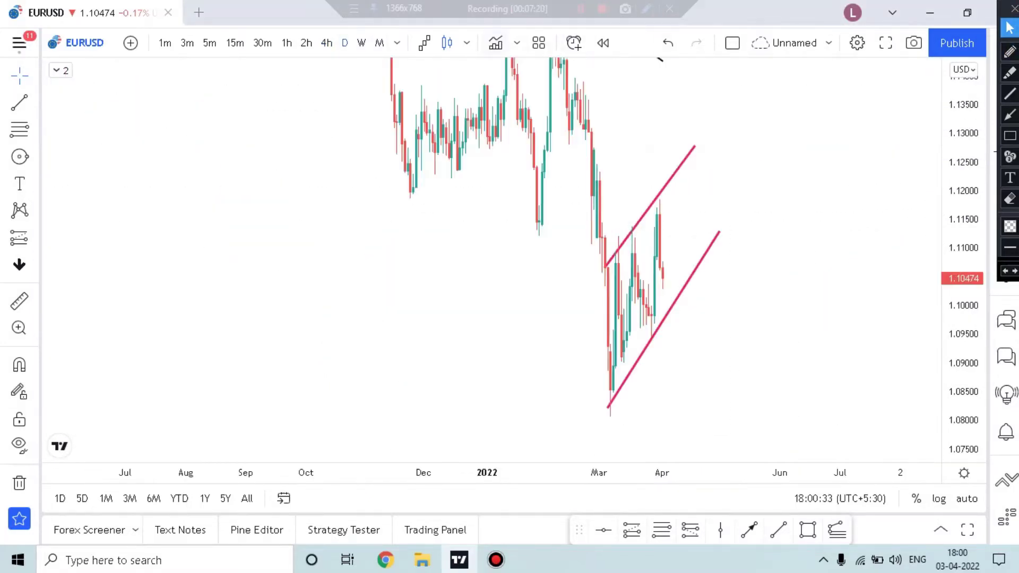
{"action": "left_click", "coordinate": [1014, 8]}
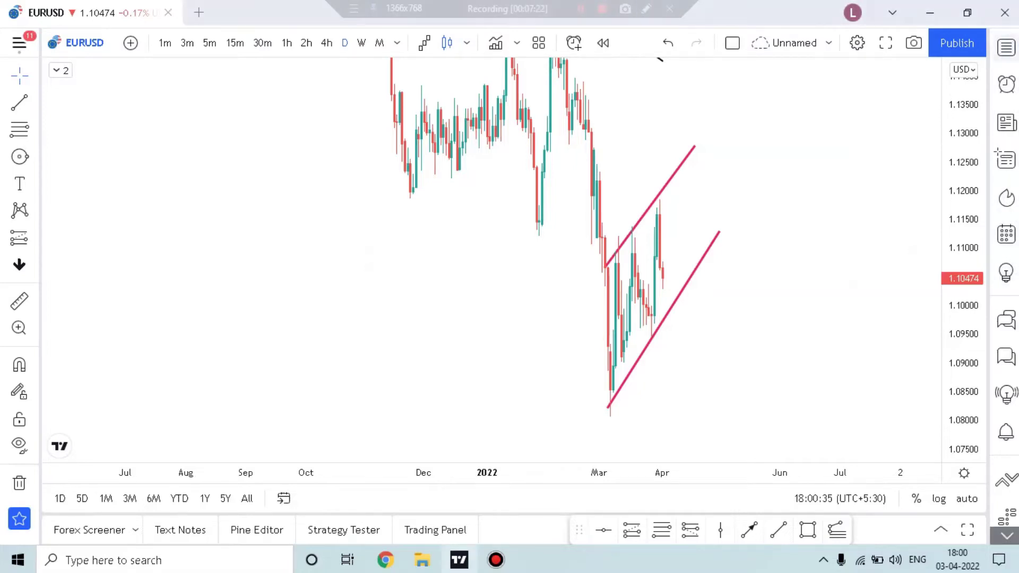
{"action": "left_click", "coordinate": [1006, 47]}
{"action": "left_click", "coordinate": [851, 124]}
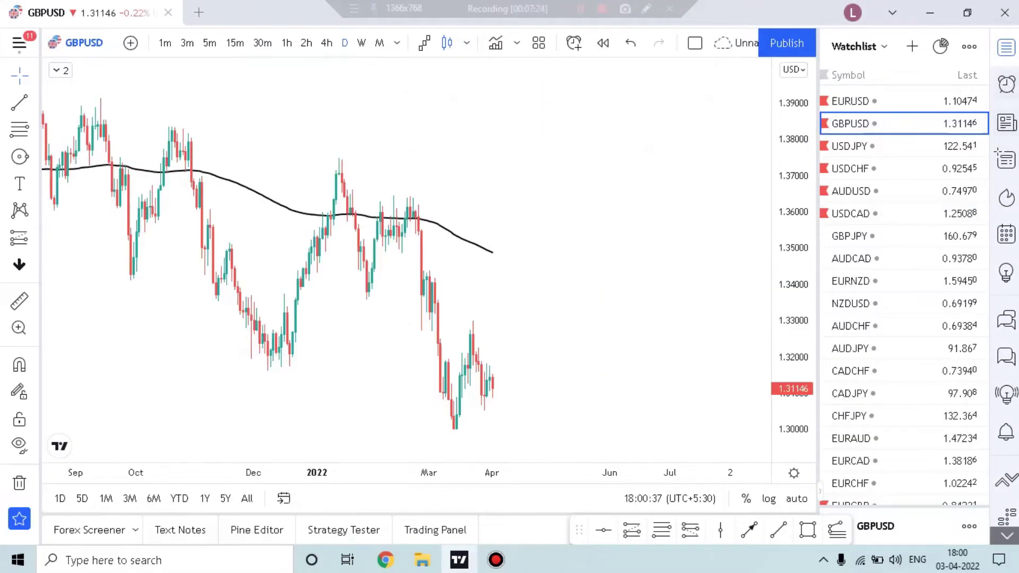
{"action": "left_click", "coordinate": [1006, 47]}
Examine GBPUSD's recent price action relative to the moving average on the daily and 4-hour timeframes
{"action": "scroll", "coordinate": [749, 282], "scroll_direction": "up", "scroll_amount": 5}
{"action": "left_click_drag", "start_coordinate": [537, 282], "coordinate": [680, 236]}
{"action": "scroll", "coordinate": [736, 281], "scroll_direction": "up", "scroll_amount": 2}
{"action": "scroll", "coordinate": [736, 282], "scroll_direction": "down", "scroll_amount": 3}
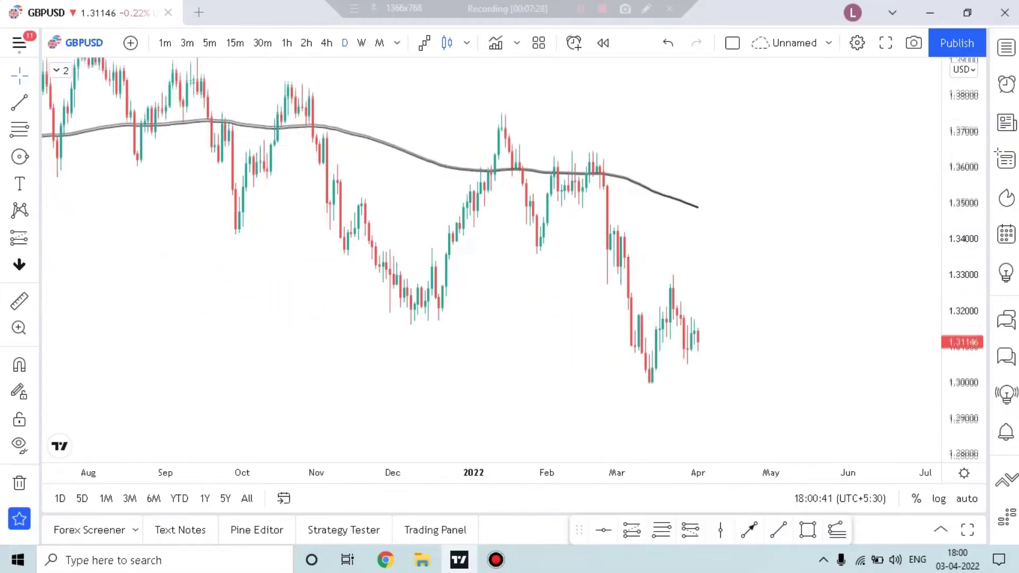
{"action": "scroll", "coordinate": [703, 227], "scroll_direction": "down", "scroll_amount": 2}
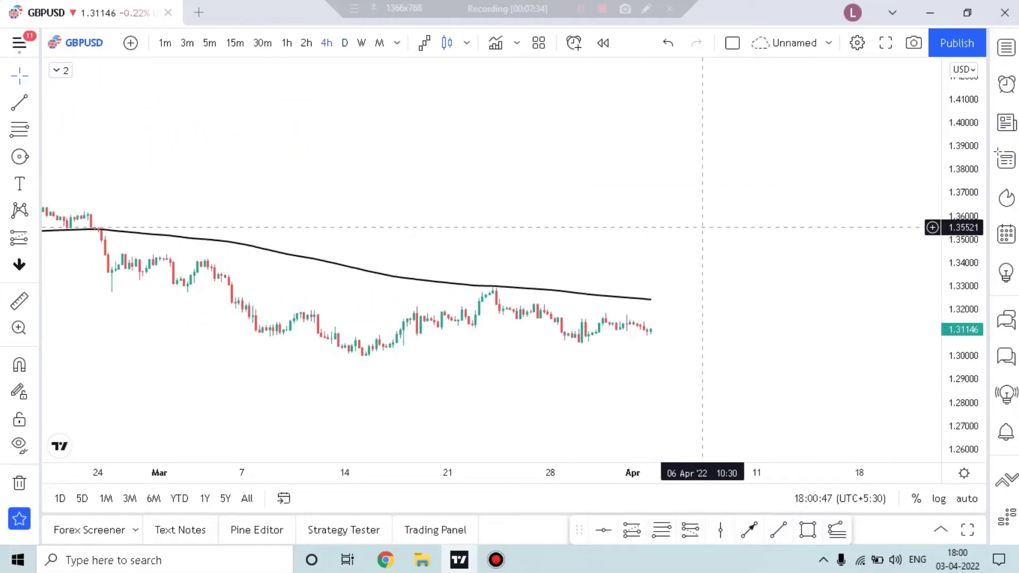
{"action": "scroll", "coordinate": [699, 228], "scroll_direction": "down", "scroll_amount": 3}
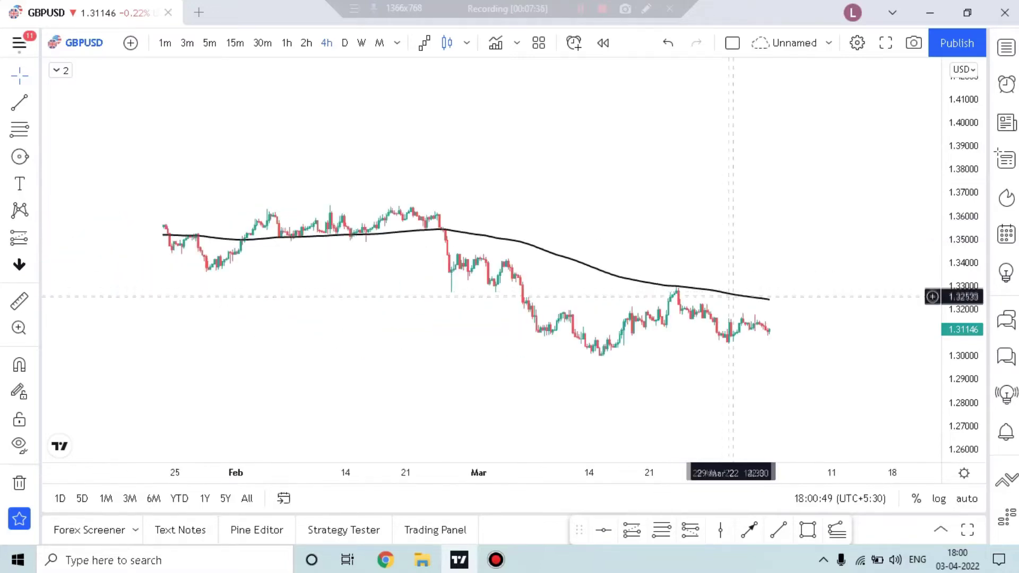
{"action": "scroll", "coordinate": [839, 308], "scroll_direction": "up", "scroll_amount": 3}
{"action": "left_click_drag", "start_coordinate": [963, 414], "coordinate": [963, 239]}
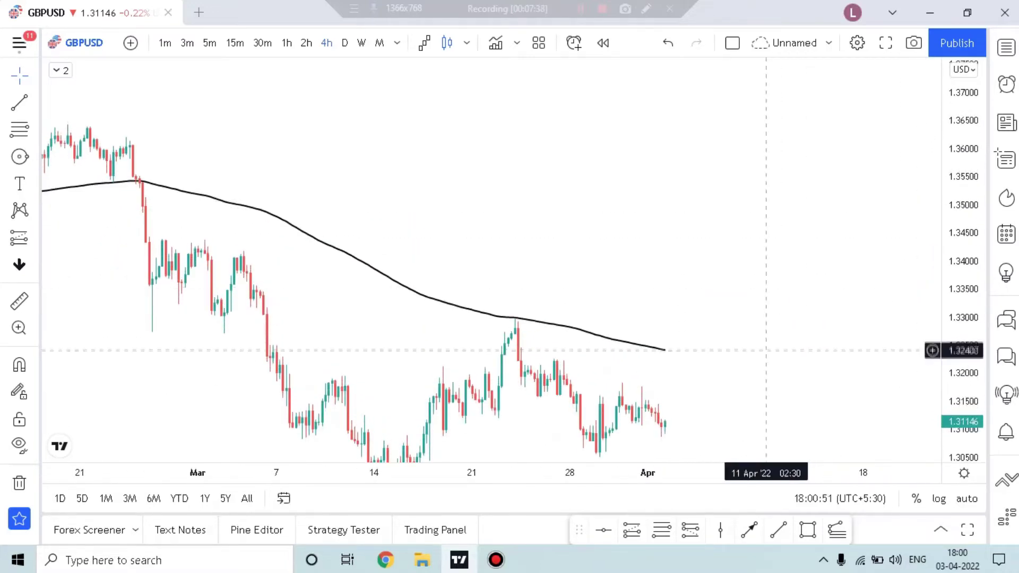
{"action": "left_click_drag", "start_coordinate": [764, 348], "coordinate": [789, 156]}
{"action": "scroll", "coordinate": [671, 175], "scroll_direction": "up", "scroll_amount": 3}
{"action": "left_click_drag", "start_coordinate": [671, 176], "coordinate": [807, 244]}
{"action": "scroll", "coordinate": [807, 247], "scroll_direction": "down", "scroll_amount": 3}
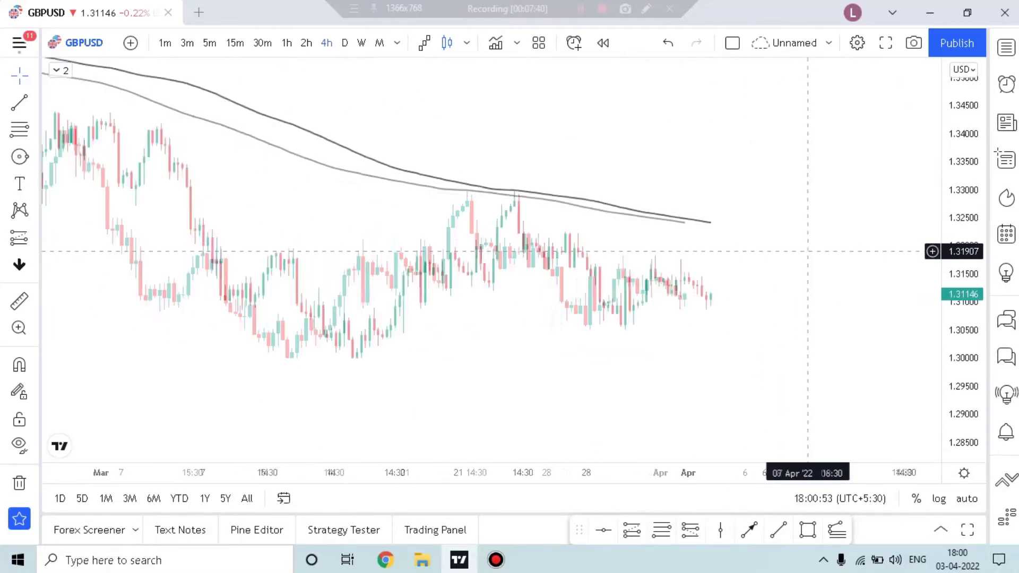
Switch GBPUSD to the weekly timeframe and draw a red rectangle zone between about 1.319 and 1.322 from 22 Nov 2021 to 1 Aug 2022
{"action": "left_click", "coordinate": [362, 43]}
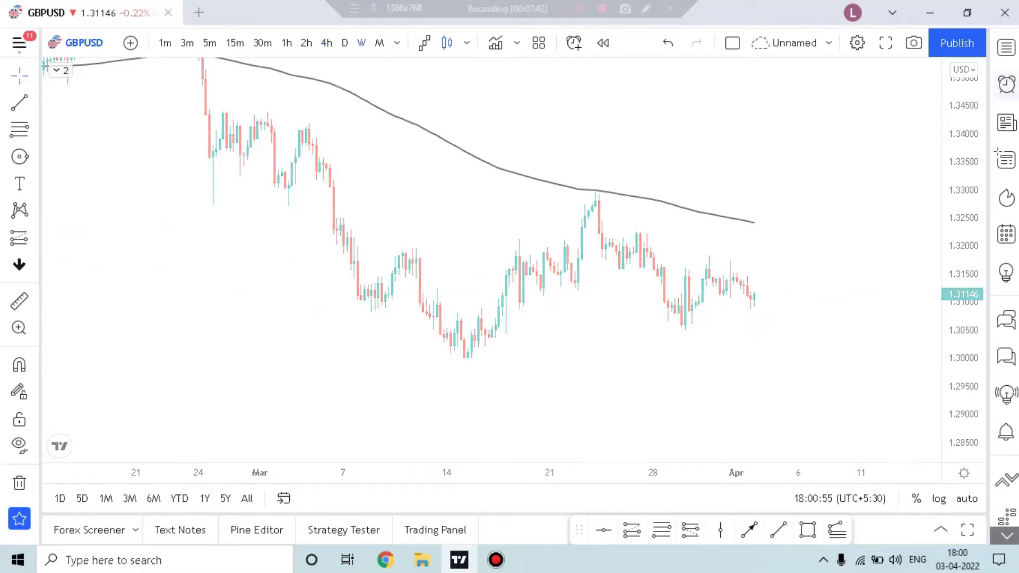
{"action": "scroll", "coordinate": [738, 308], "scroll_direction": "up", "scroll_amount": 4}
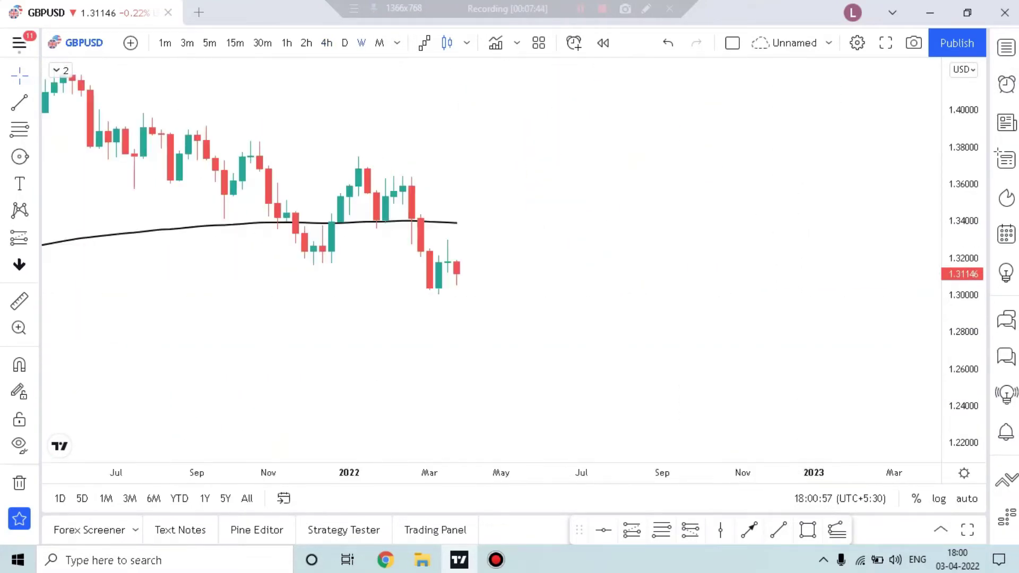
{"action": "left_click_drag", "start_coordinate": [961, 361], "coordinate": [956, 130]}
{"action": "left_click_drag", "start_coordinate": [519, 258], "coordinate": [821, 275]}
{"action": "scroll", "coordinate": [787, 289], "scroll_direction": "up", "scroll_amount": 3}
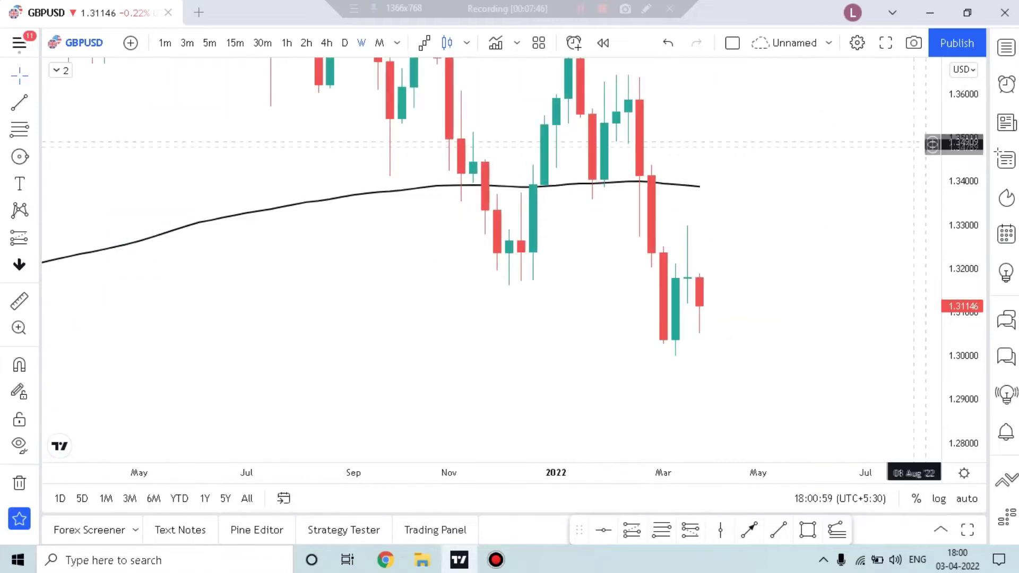
{"action": "left_click_drag", "start_coordinate": [962, 144], "coordinate": [962, 294]}
{"action": "left_click_drag", "start_coordinate": [842, 327], "coordinate": [727, 334]}
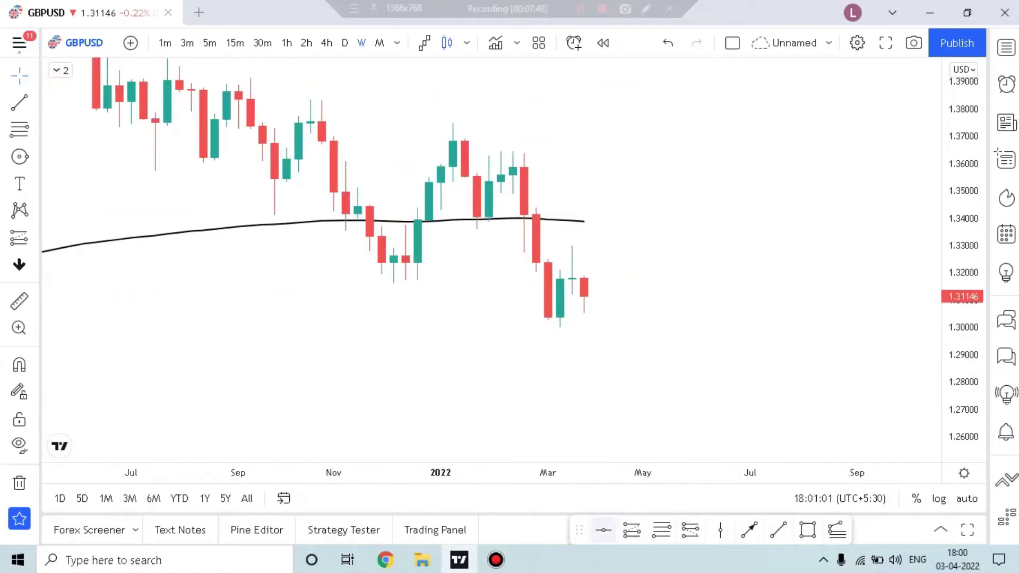
{"action": "mouse_move", "coordinate": [370, 268]}
{"action": "left_mouse_down"}
{"action": "mouse_move", "coordinate": [571, 285]}
{"action": "mouse_move", "coordinate": [798, 277]}
{"action": "left_mouse_up"}
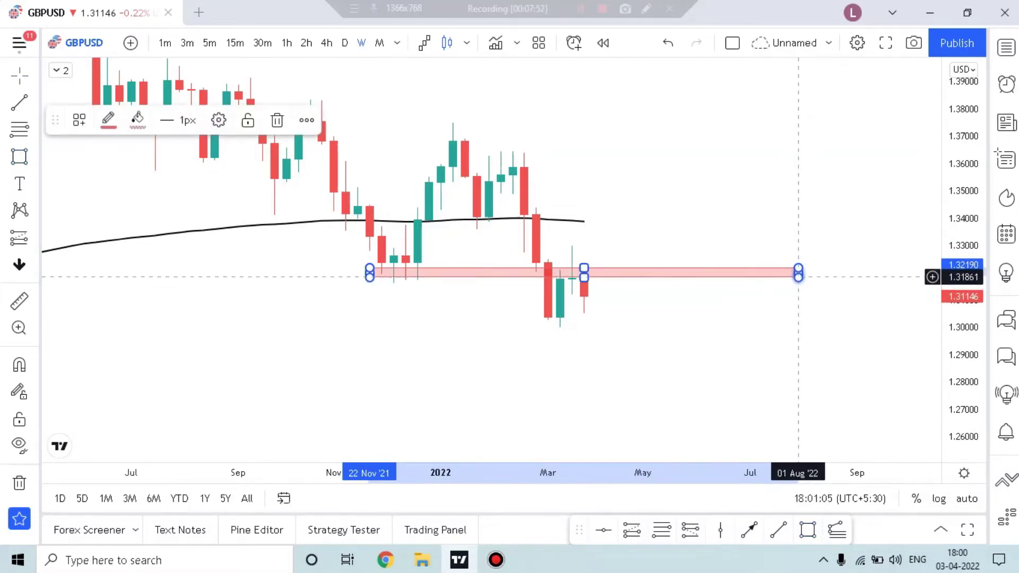
{"action": "left_click", "coordinate": [659, 403]}
Extend the red zone's earlier edge back across the 2021 price history and inspect the latest weekly candles against it
{"action": "left_click_drag", "start_coordinate": [962, 403], "coordinate": [962, 305]}
{"action": "scroll", "coordinate": [869, 300], "scroll_direction": "down", "scroll_amount": 6}
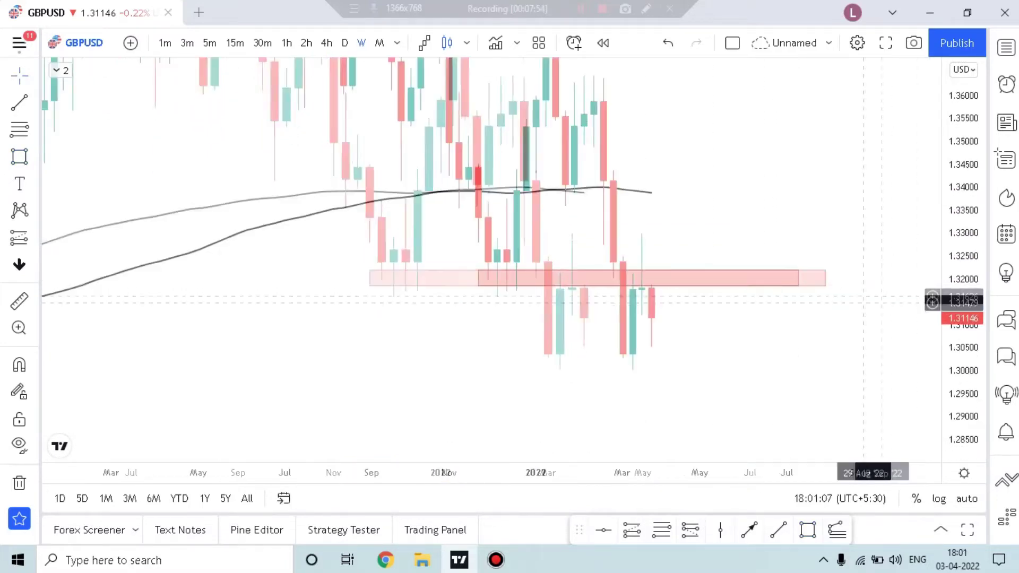
{"action": "left_click_drag", "start_coordinate": [637, 278], "coordinate": [176, 278]}
{"action": "left_click", "coordinate": [756, 172]}
{"action": "scroll", "coordinate": [828, 154], "scroll_direction": "up", "scroll_amount": 6}
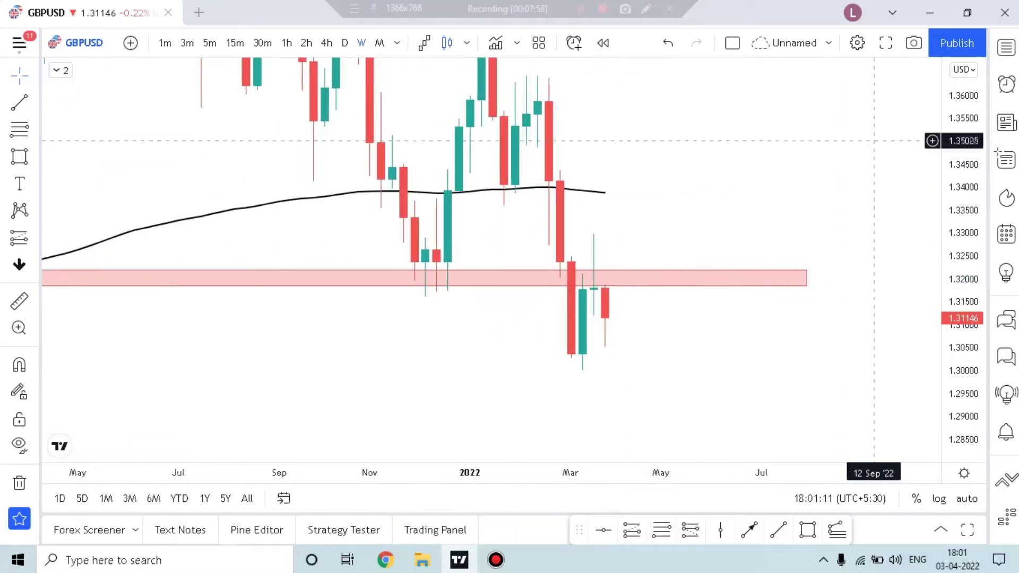
{"action": "left_click_drag", "start_coordinate": [958, 97], "coordinate": [958, 366]}
{"action": "scroll", "coordinate": [860, 352], "scroll_direction": "up", "scroll_amount": 5}
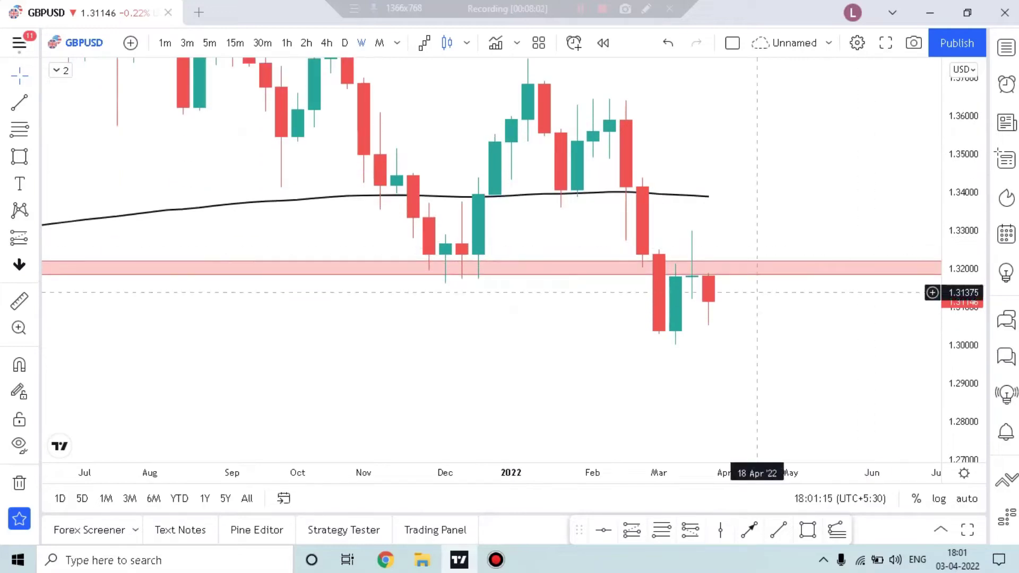
{"action": "scroll", "coordinate": [737, 313], "scroll_direction": "up", "scroll_amount": 4}
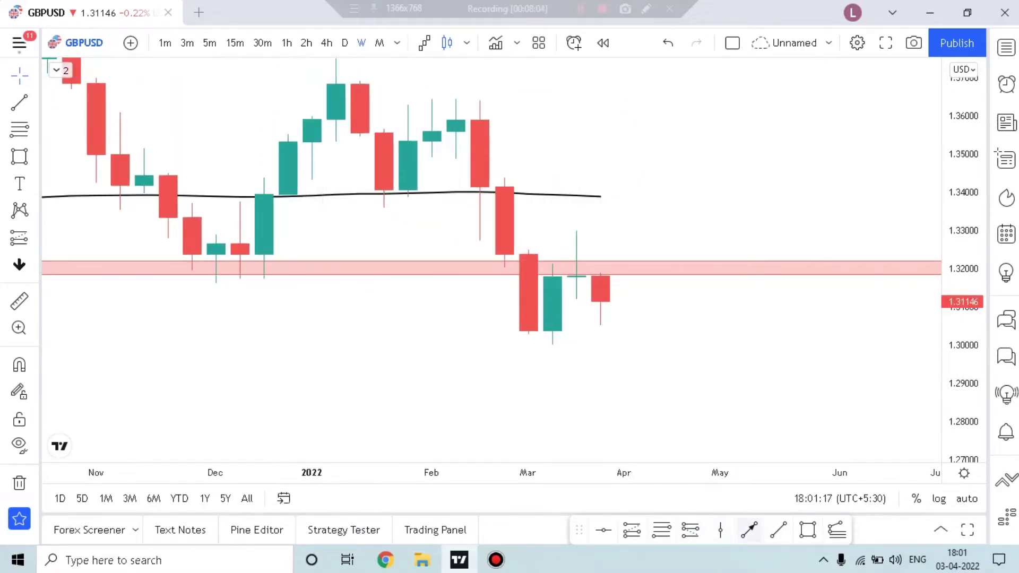
Draw an upward arrow from about 1.289 to 1.307 at 4 Apr 2022, and undo it
{"action": "left_click", "coordinate": [749, 530]}
{"action": "left_click", "coordinate": [625, 387]}
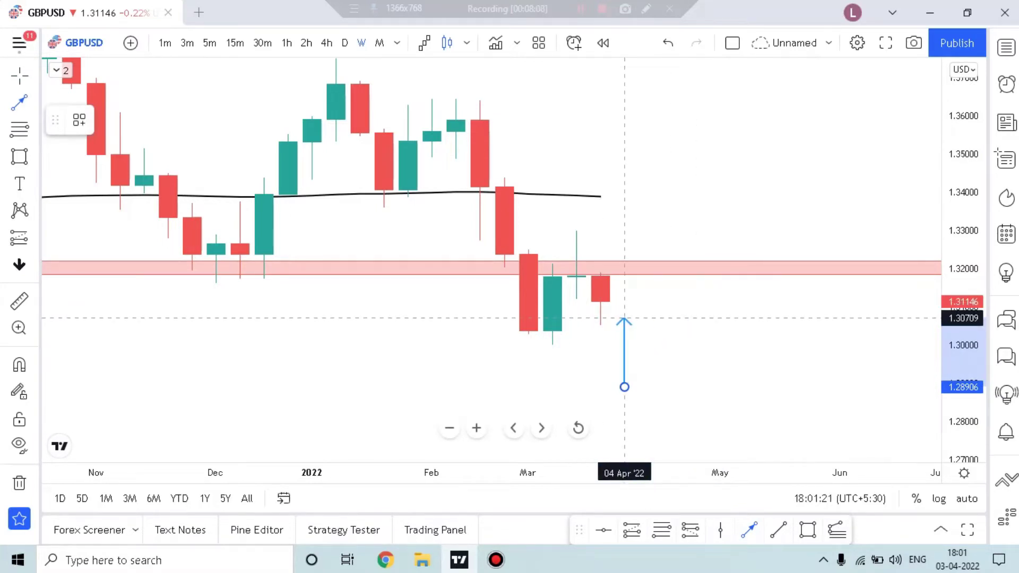
{"action": "left_click", "coordinate": [624, 318]}
{"action": "key", "text": "ctrl+z"}
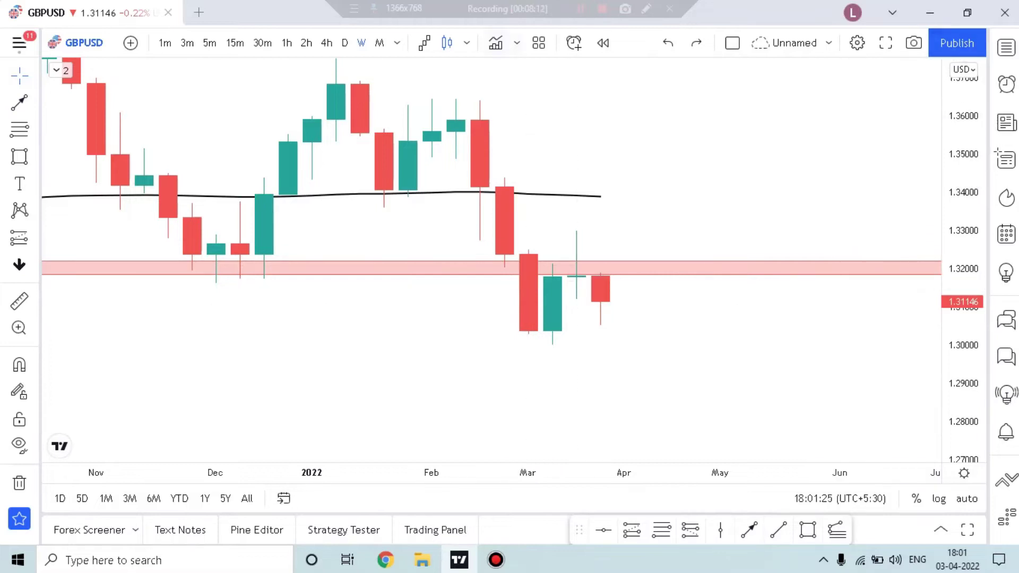
Remove all drawings from the GBPUSD chart and switch it to the daily timeframe
{"action": "right_click", "coordinate": [693, 194]}
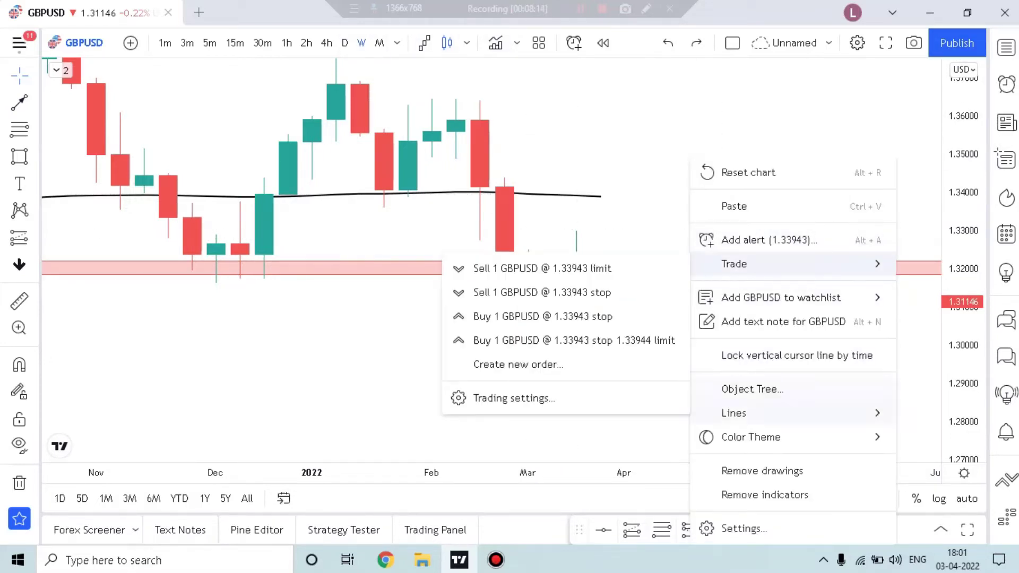
{"action": "left_click", "coordinate": [762, 471]}
{"action": "left_click", "coordinate": [344, 43]}
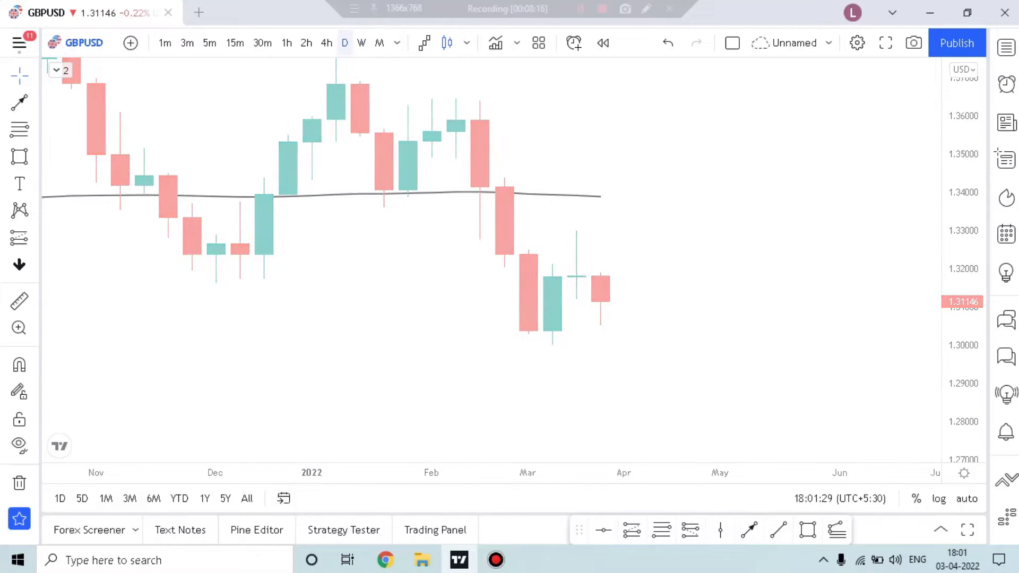
Place a horizontal support line at 1.30777, just beneath the latest daily candles
{"action": "scroll", "coordinate": [772, 273], "scroll_direction": "down", "scroll_amount": 3}
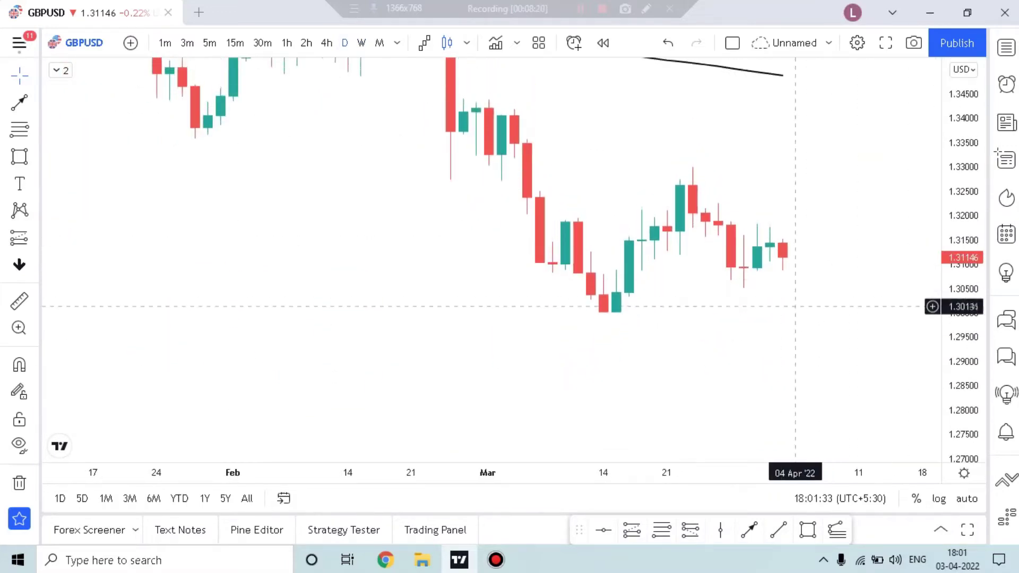
{"action": "scroll", "coordinate": [655, 327], "scroll_direction": "down", "scroll_amount": 3}
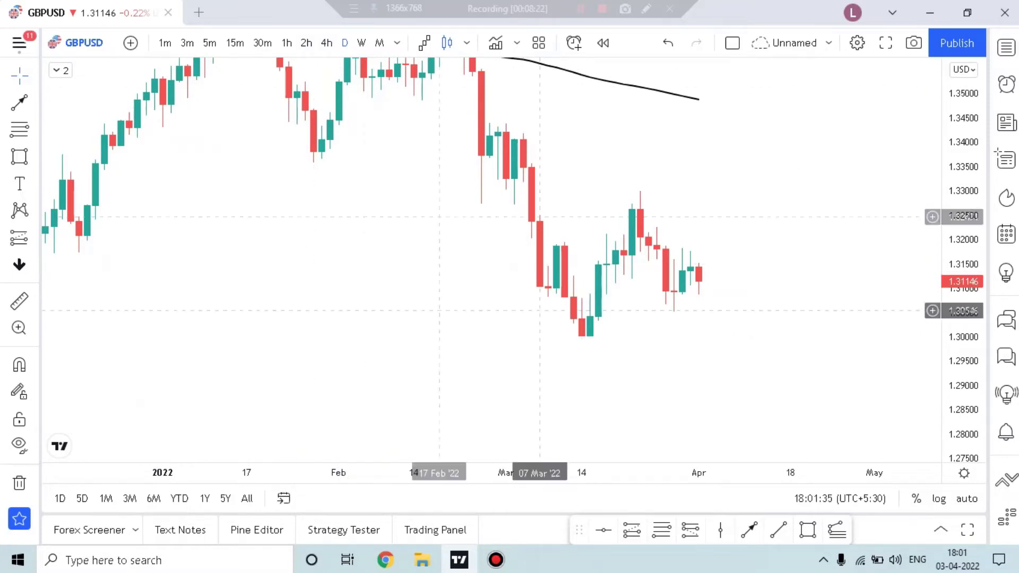
{"action": "scroll", "coordinate": [686, 349], "scroll_direction": "up", "scroll_amount": 3}
{"action": "left_click_drag", "start_coordinate": [619, 336], "coordinate": [718, 330]}
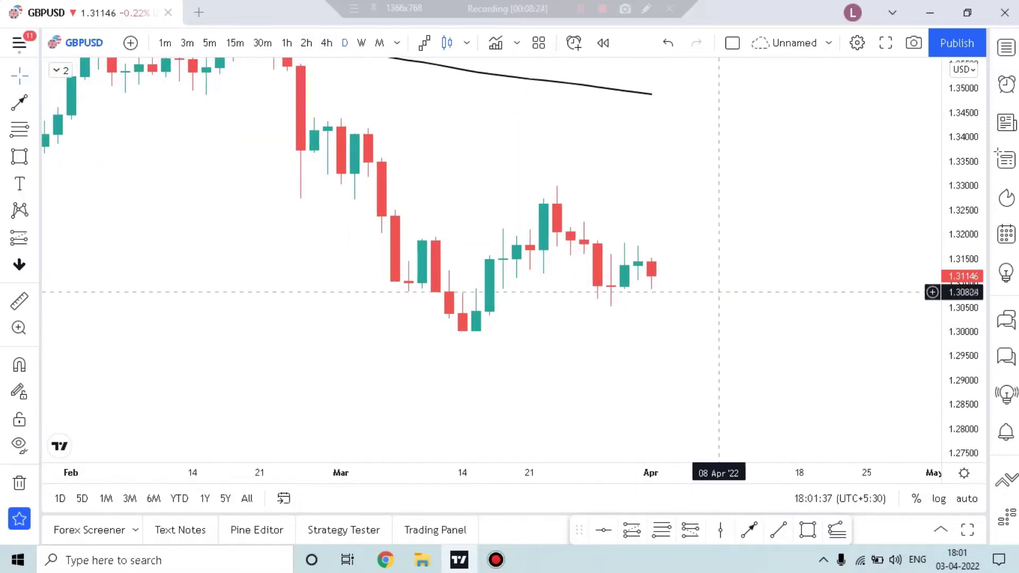
{"action": "left_click", "coordinate": [604, 530]}
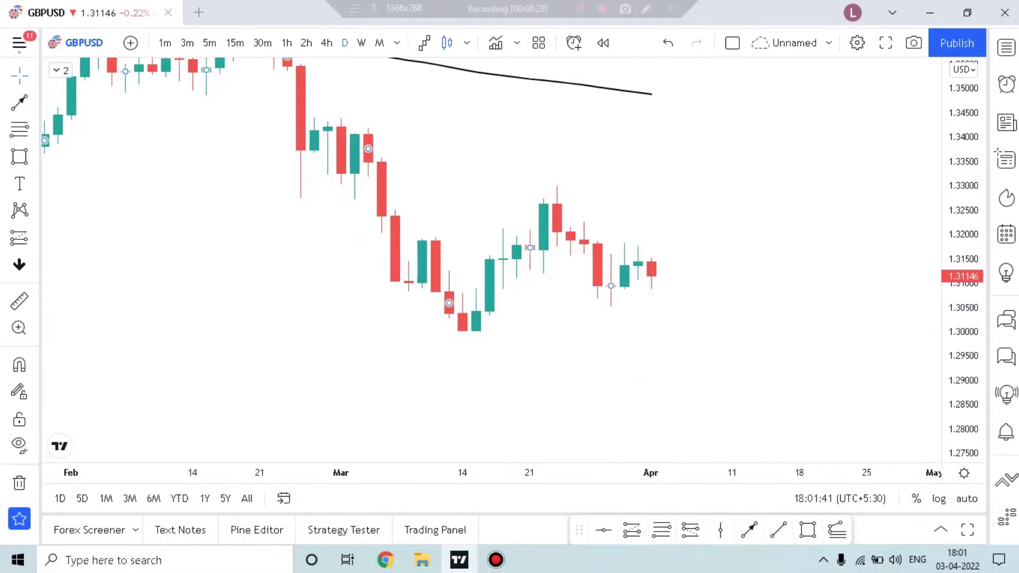
{"action": "left_click", "coordinate": [679, 293]}
Draw a rising arrow from about 1.294 on 1 Apr to about 1.329 on 6 Apr, and undo it
{"action": "left_click", "coordinate": [749, 529]}
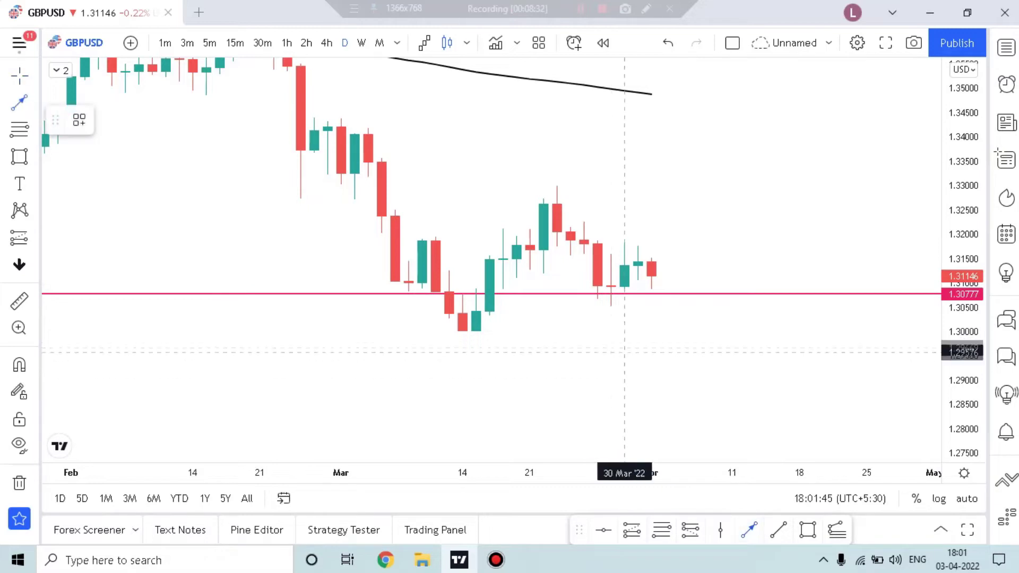
{"action": "left_click", "coordinate": [651, 361]}
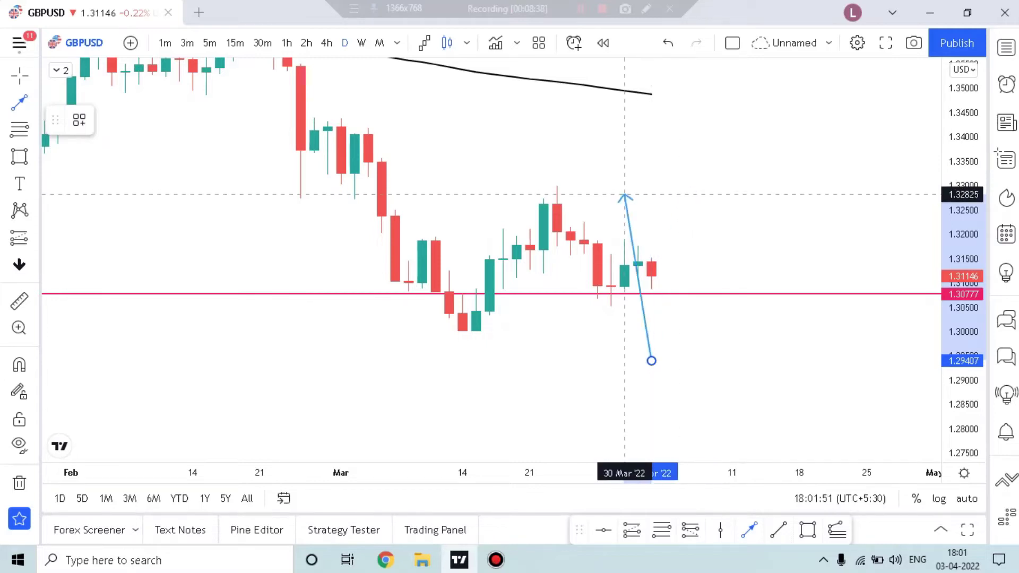
{"action": "left_click", "coordinate": [691, 193]}
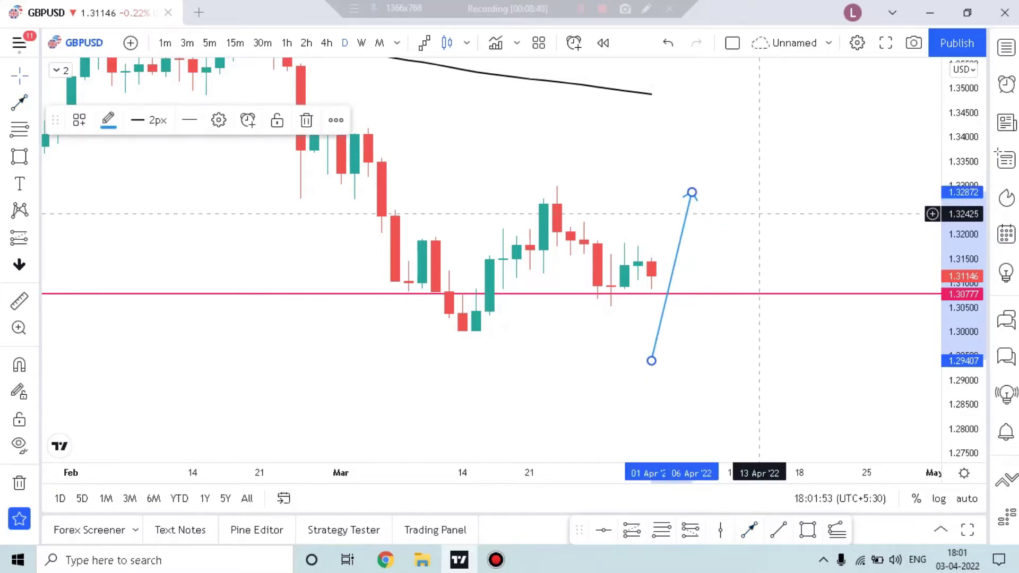
{"action": "key", "text": "ctrl+z"}
Switch GBPUSD to the 4-hour timeframe and examine price between the horizontal support line and the moving average
{"action": "left_click", "coordinate": [327, 42]}
{"action": "scroll", "coordinate": [610, 196], "scroll_direction": "down", "scroll_amount": 3}
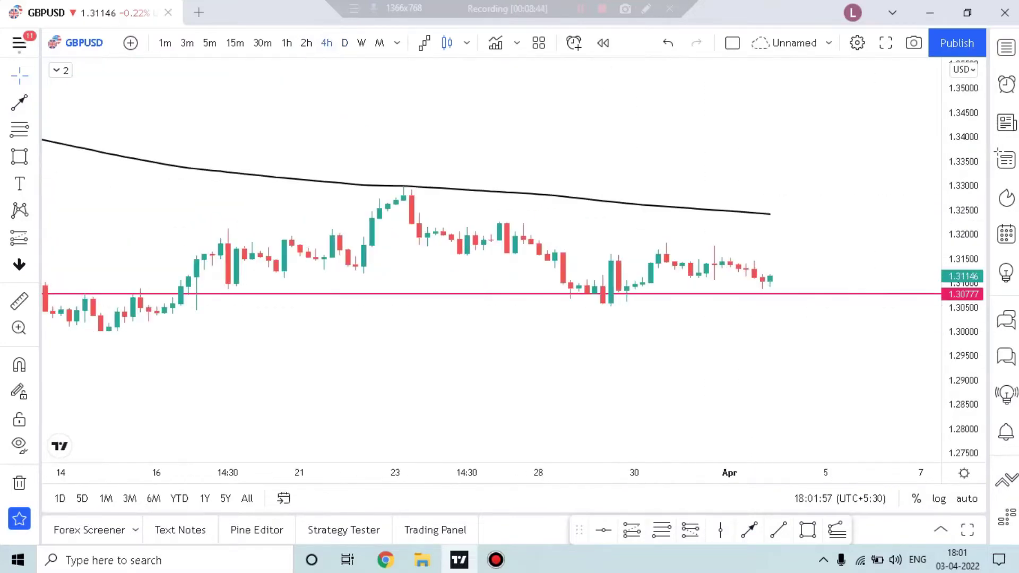
{"action": "scroll", "coordinate": [675, 256], "scroll_direction": "up", "scroll_amount": 3}
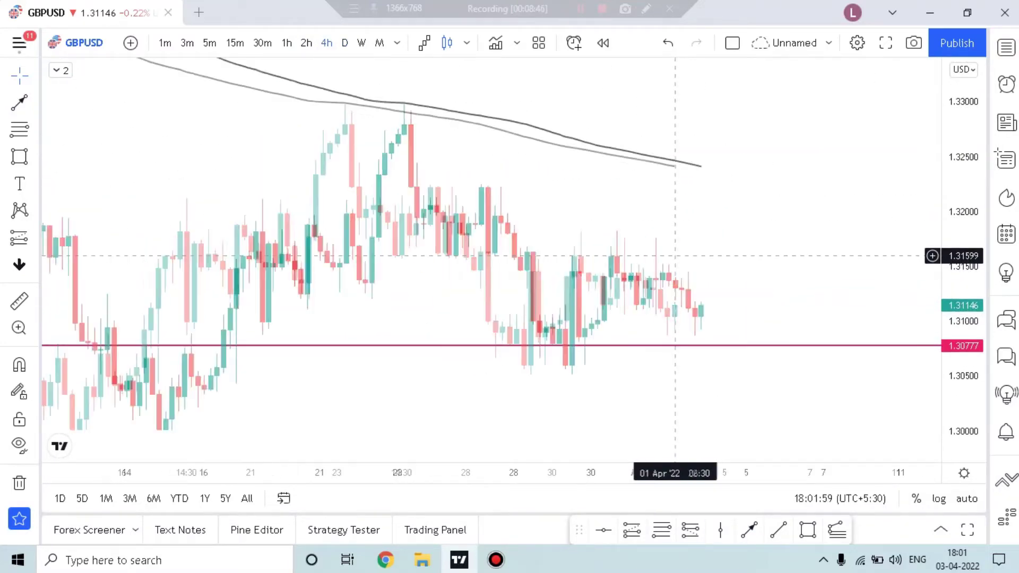
{"action": "scroll", "coordinate": [675, 256], "scroll_direction": "down", "scroll_amount": 4}
{"action": "left_click_drag", "start_coordinate": [962, 133], "coordinate": [962, 255]}
{"action": "scroll", "coordinate": [797, 257], "scroll_direction": "up", "scroll_amount": 4}
{"action": "scroll", "coordinate": [721, 255], "scroll_direction": "up", "scroll_amount": 3}
{"action": "scroll", "coordinate": [686, 253], "scroll_direction": "down", "scroll_amount": 3}
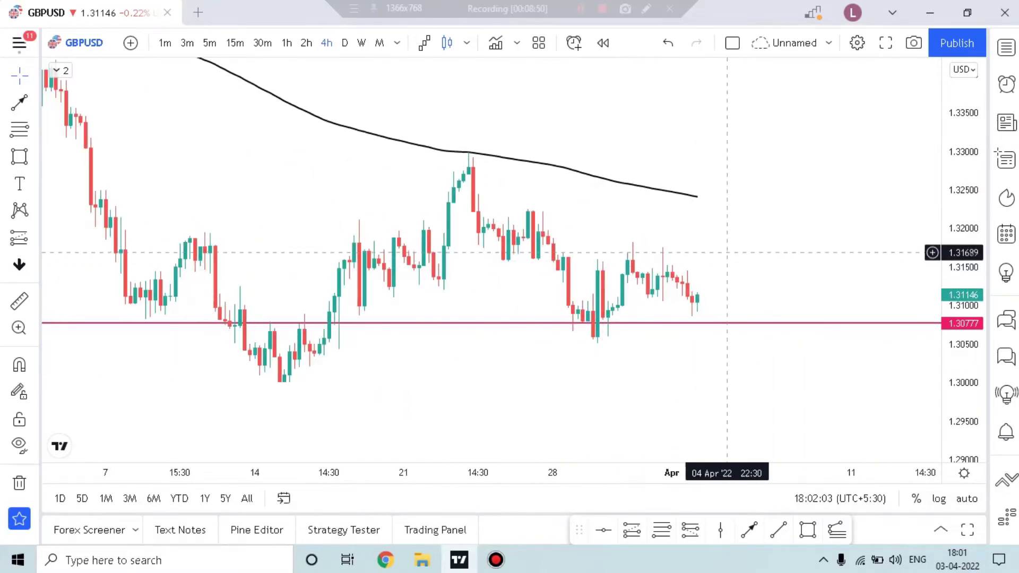
Highlight the moving average above the recent GBPUSD 4-hour candles with a freehand pen stroke and erase it
{"action": "scroll", "coordinate": [742, 256], "scroll_direction": "up", "scroll_amount": 2}
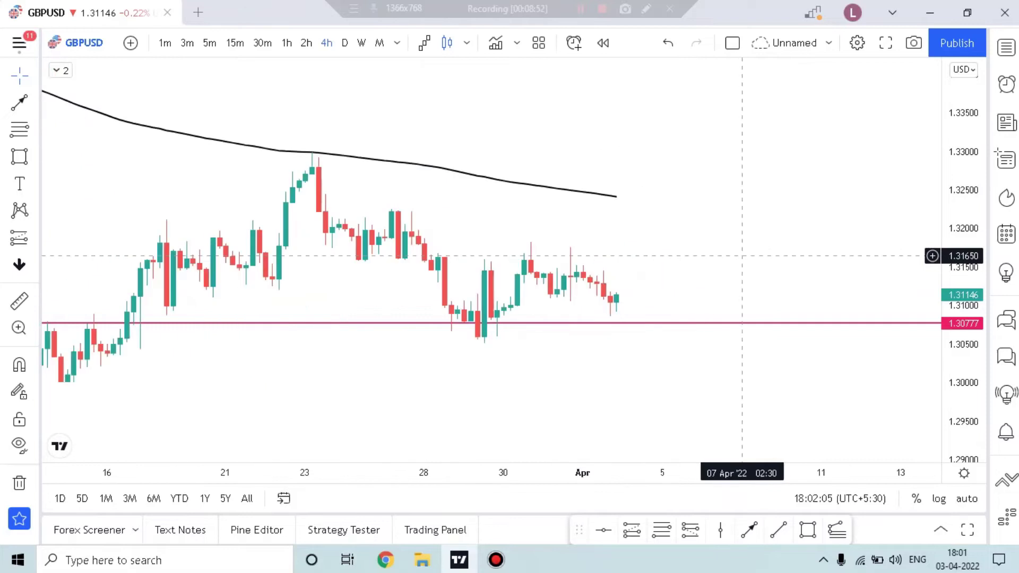
{"action": "left_click_drag", "start_coordinate": [742, 256], "coordinate": [793, 256]}
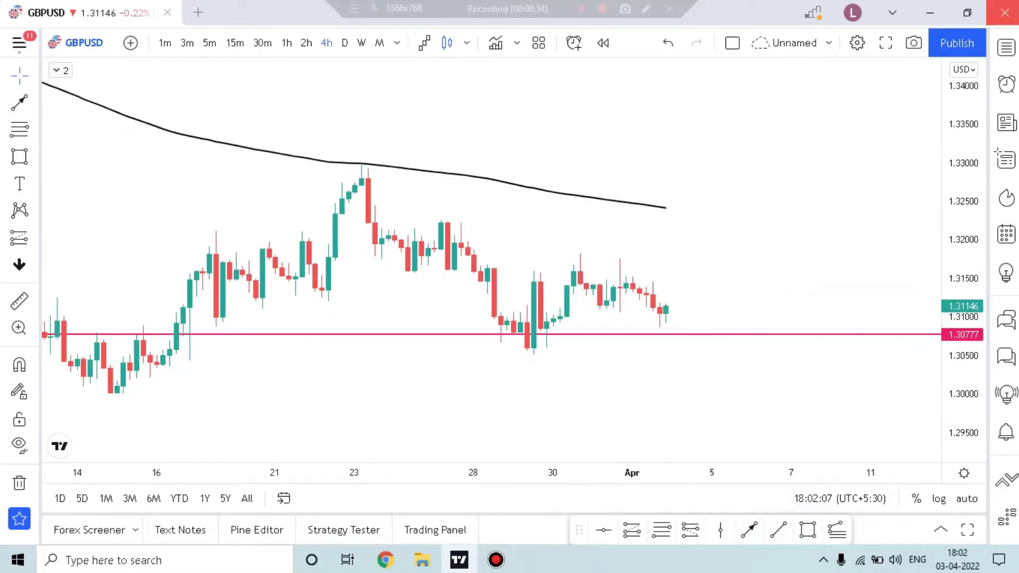
{"action": "left_click", "coordinate": [646, 9]}
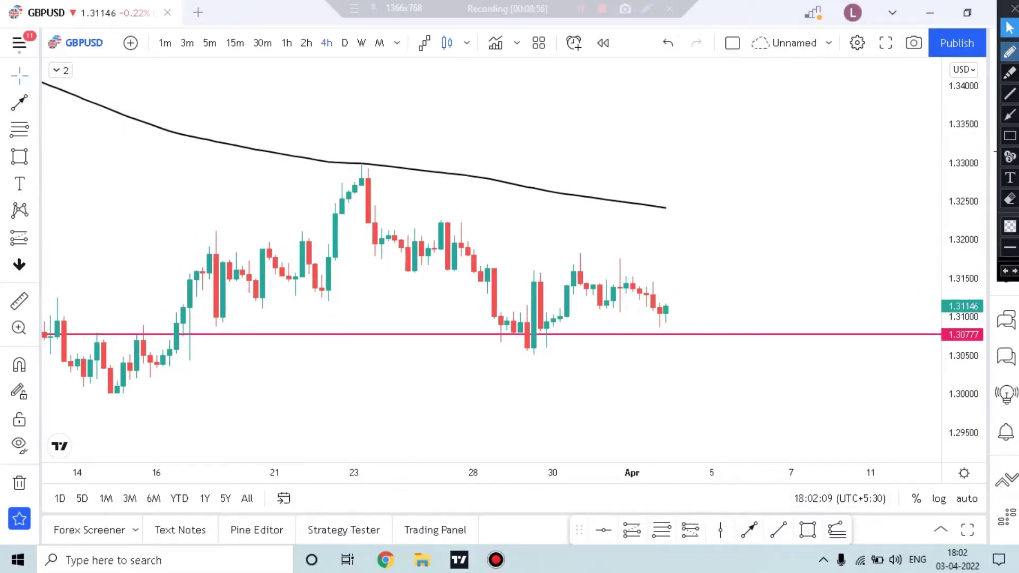
{"action": "left_click", "coordinate": [1010, 52]}
{"action": "left_click_drag", "start_coordinate": [455, 143], "coordinate": [614, 180]}
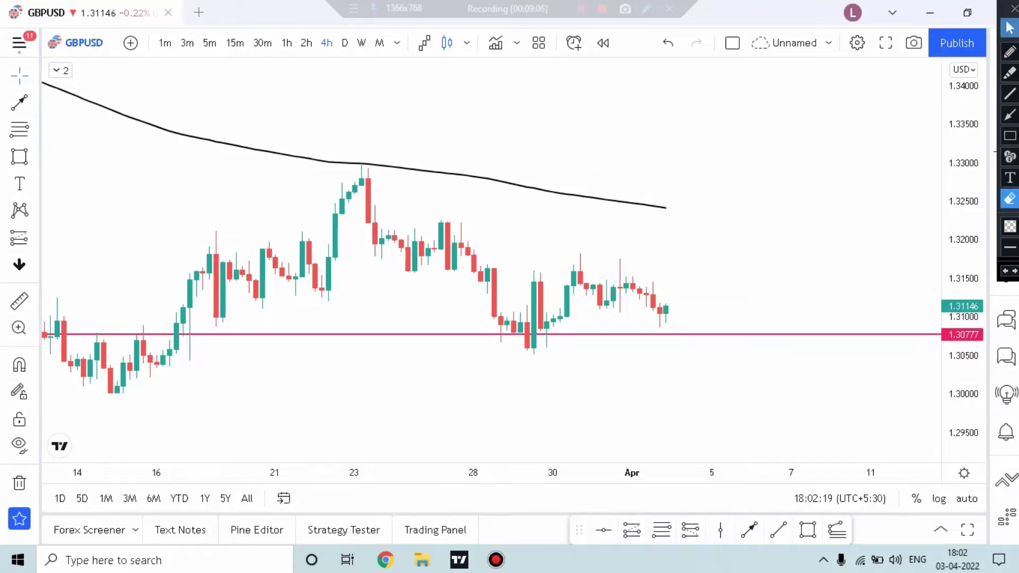
Switch GBPUSD to the weekly timeframe and examine price around the horizontal support line and the moving average
{"action": "scroll", "coordinate": [602, 211], "scroll_direction": "down", "scroll_amount": 9}
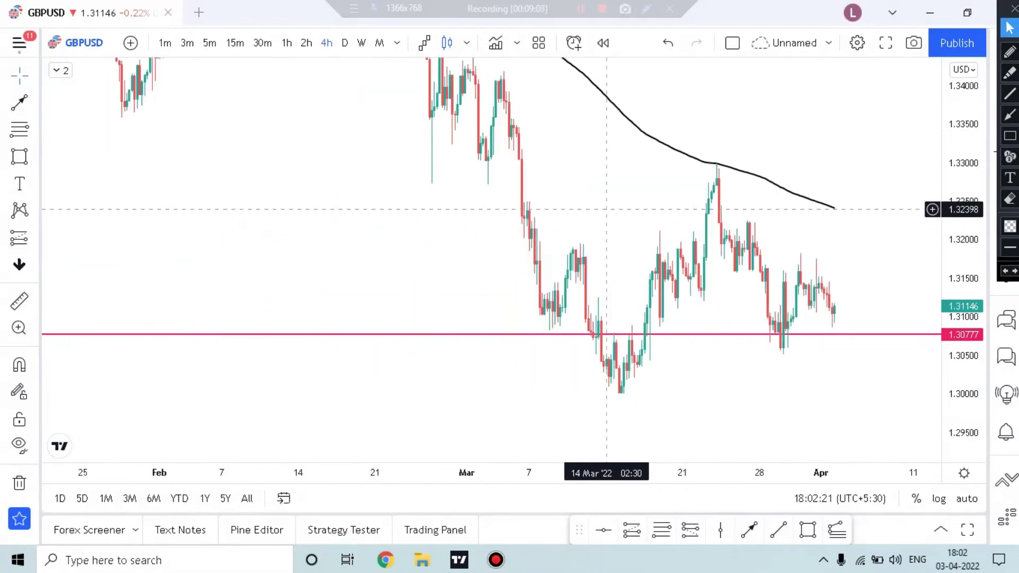
{"action": "scroll", "coordinate": [621, 217], "scroll_direction": "up", "scroll_amount": 6}
{"action": "left_click", "coordinate": [361, 42]}
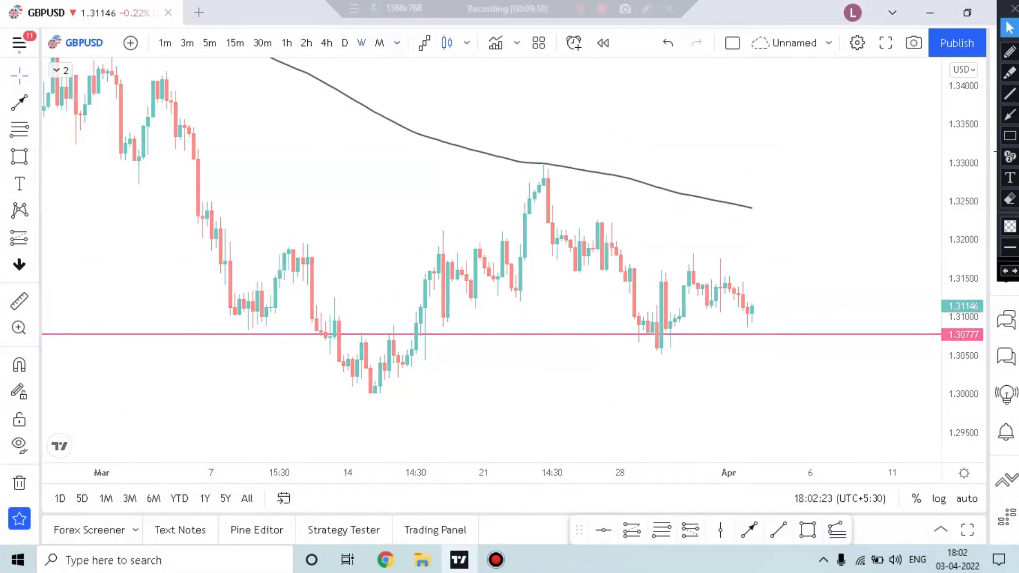
{"action": "scroll", "coordinate": [688, 324], "scroll_direction": "up", "scroll_amount": 4}
{"action": "left_click_drag", "start_coordinate": [963, 130], "coordinate": [964, 372]}
{"action": "scroll", "coordinate": [737, 365], "scroll_direction": "down", "scroll_amount": 5}
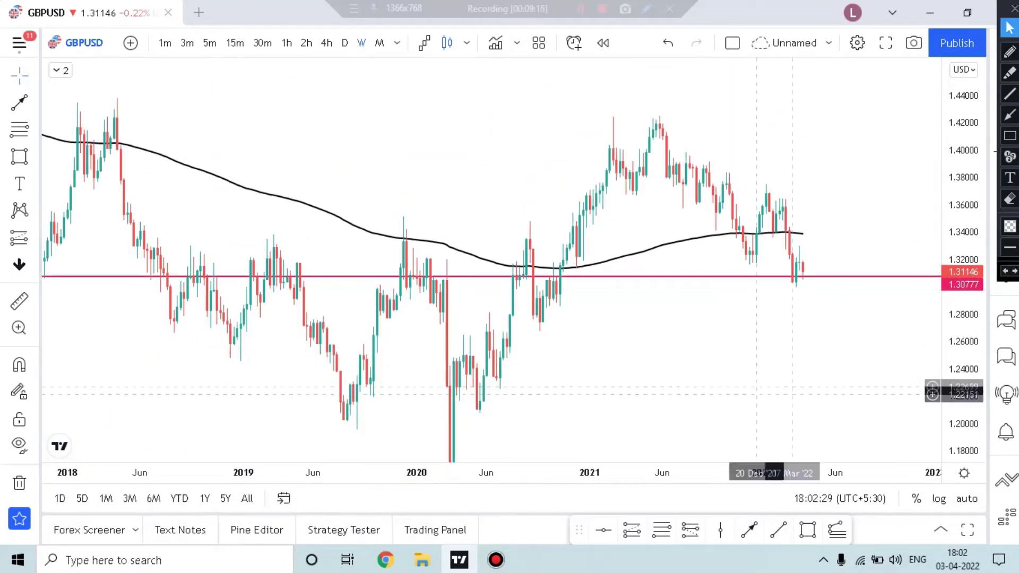
{"action": "scroll", "coordinate": [884, 348], "scroll_direction": "up", "scroll_amount": 3}
{"action": "scroll", "coordinate": [885, 348], "scroll_direction": "up", "scroll_amount": 2}
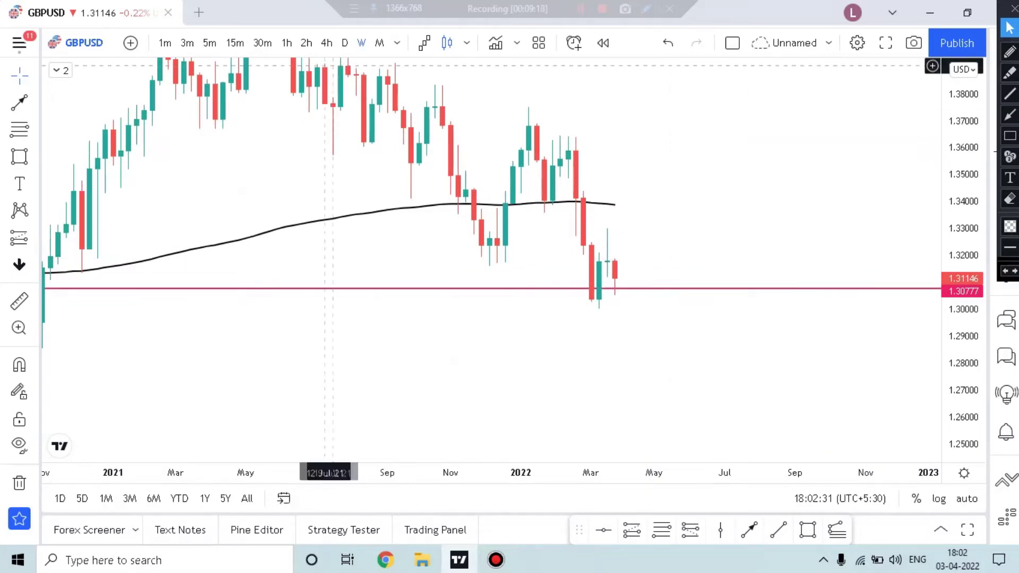
Back on the GBPUSD 4-hour timeframe, circle the moving-average contacts and sketch a decline to about 1.300 in freehand, clearing the marks
{"action": "left_click", "coordinate": [327, 43]}
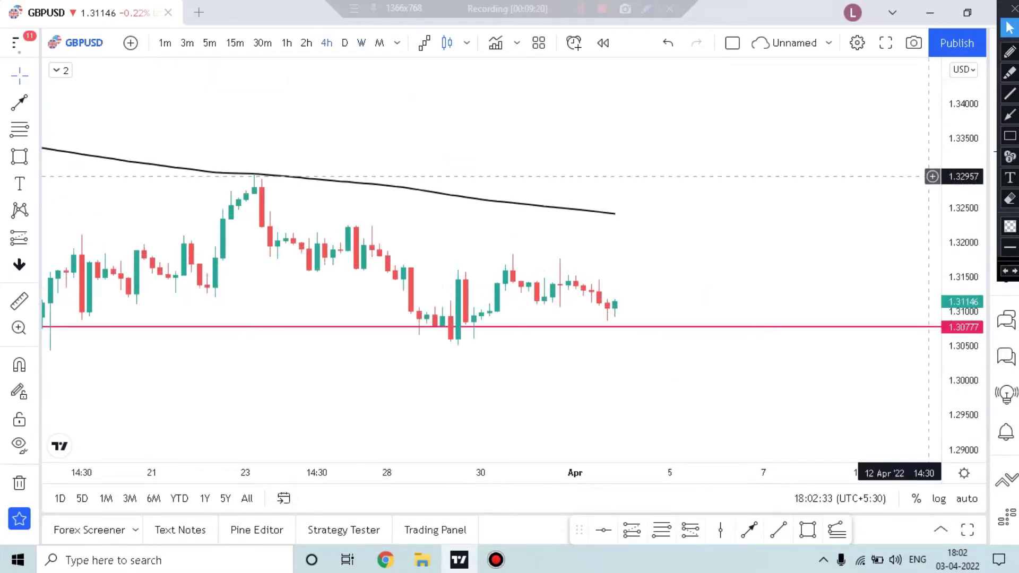
{"action": "scroll", "coordinate": [753, 282], "scroll_direction": "down", "scroll_amount": 2}
{"action": "scroll", "coordinate": [753, 282], "scroll_direction": "down", "scroll_amount": 1}
{"action": "scroll", "coordinate": [785, 316], "scroll_direction": "up", "scroll_amount": 2}
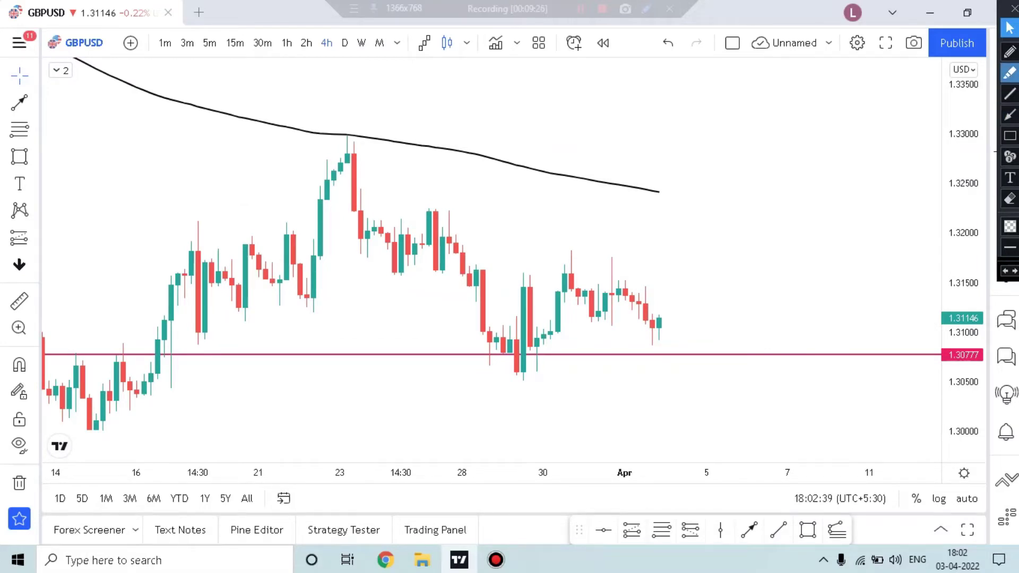
{"action": "scroll", "coordinate": [723, 250], "scroll_direction": "down", "scroll_amount": 2}
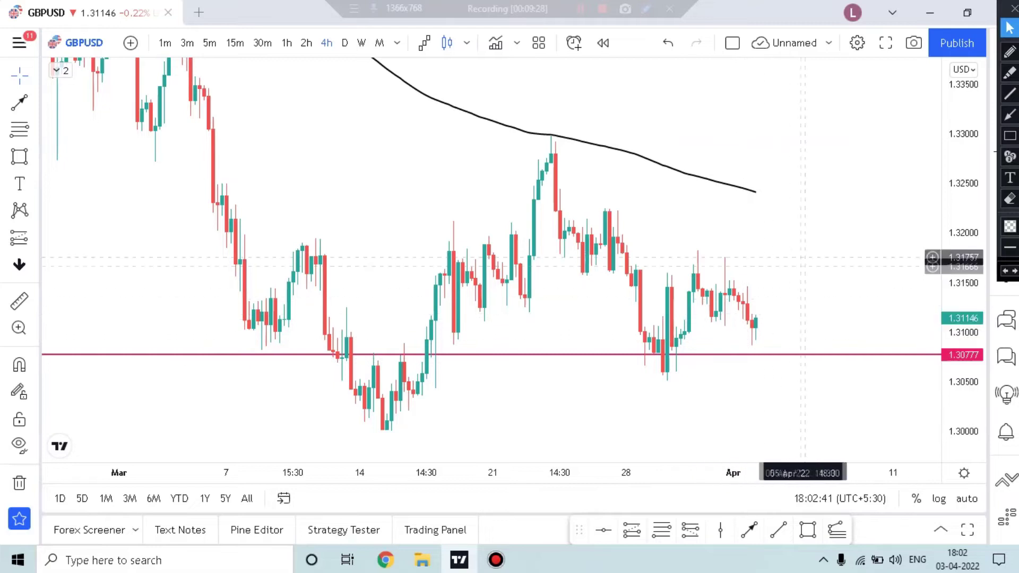
{"action": "left_click", "coordinate": [1009, 52]}
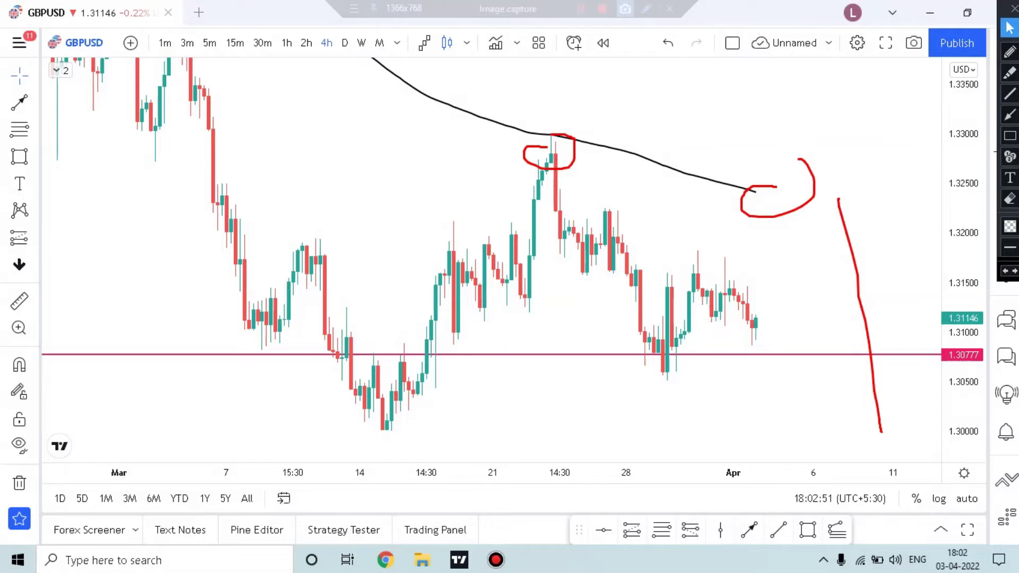
{"action": "left_click", "coordinate": [646, 8]}
Load USDJPY from the watchlist, hide the watchlist, and remove all existing drawings from the chart
{"action": "left_click", "coordinate": [1005, 47]}
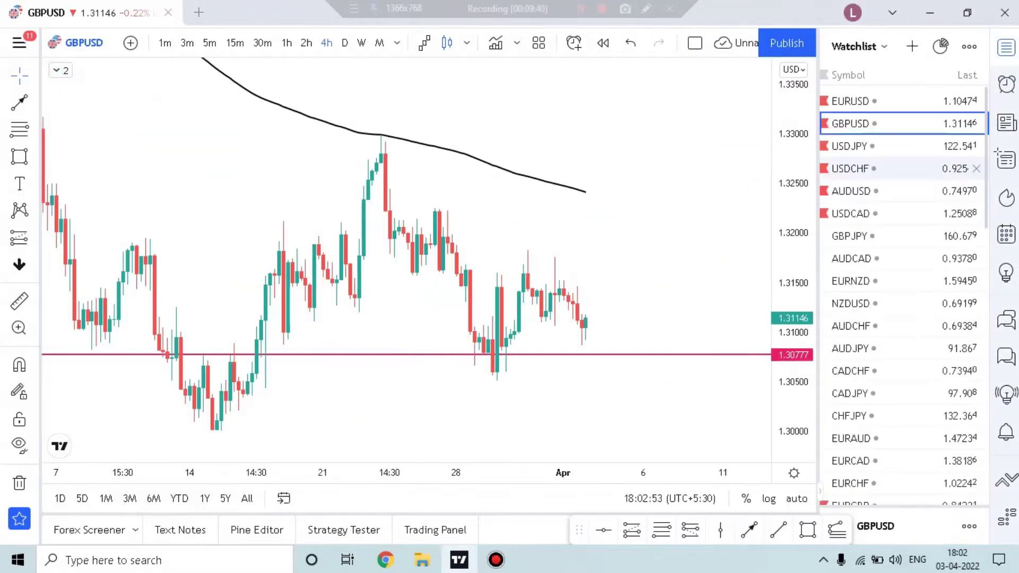
{"action": "left_click", "coordinate": [903, 146]}
{"action": "left_click", "coordinate": [1005, 47]}
{"action": "scroll", "coordinate": [729, 264], "scroll_direction": "up", "scroll_amount": 3}
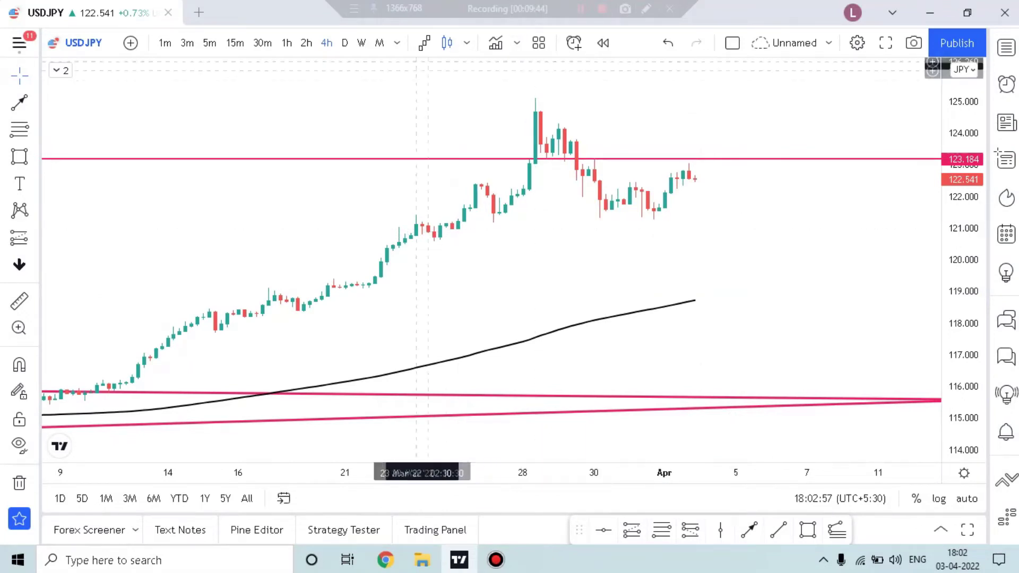
{"action": "right_click", "coordinate": [745, 159]}
{"action": "left_click", "coordinate": [796, 471]}
Switch USDJPY to the weekly timeframe and examine the recent rally and latest candle
{"action": "left_click", "coordinate": [361, 43]}
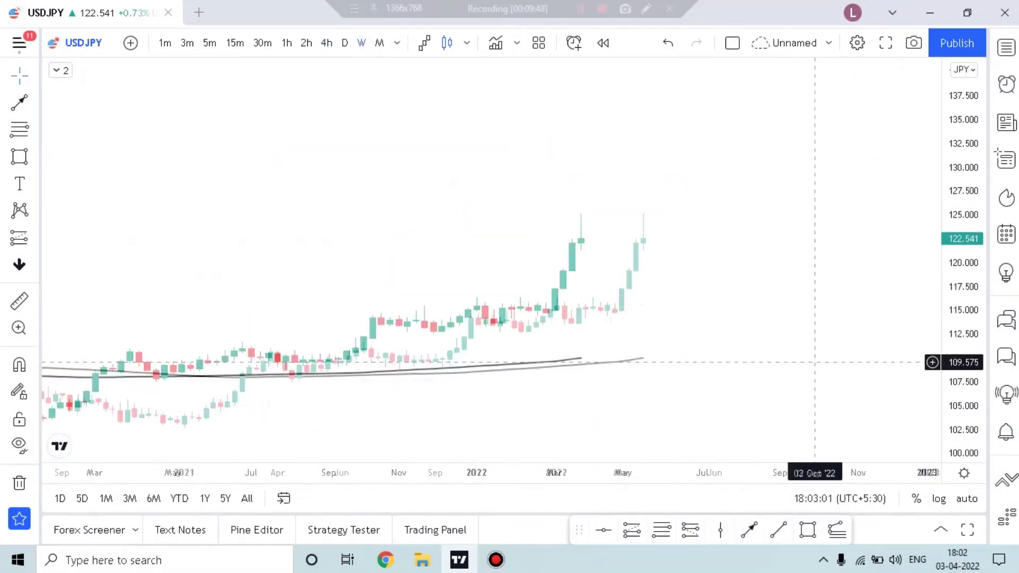
{"action": "scroll", "coordinate": [814, 362], "scroll_direction": "up", "scroll_amount": 1}
{"action": "left_click_drag", "start_coordinate": [722, 321], "coordinate": [801, 291]}
{"action": "left_click_drag", "start_coordinate": [963, 367], "coordinate": [963, 324]}
{"action": "scroll", "coordinate": [743, 330], "scroll_direction": "up", "scroll_amount": 2}
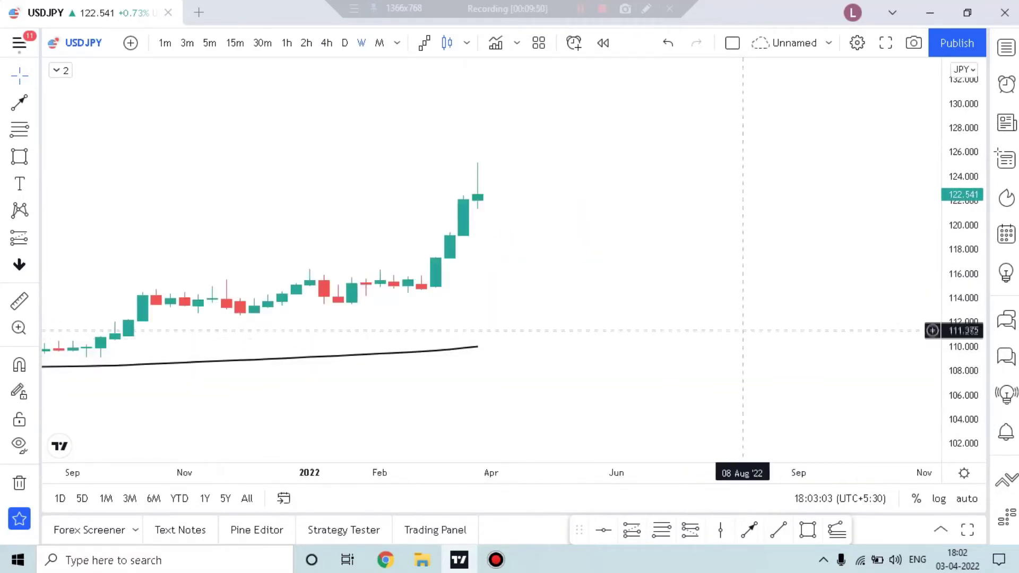
{"action": "scroll", "coordinate": [824, 303], "scroll_direction": "down", "scroll_amount": 3}
{"action": "scroll", "coordinate": [825, 302], "scroll_direction": "up", "scroll_amount": 4}
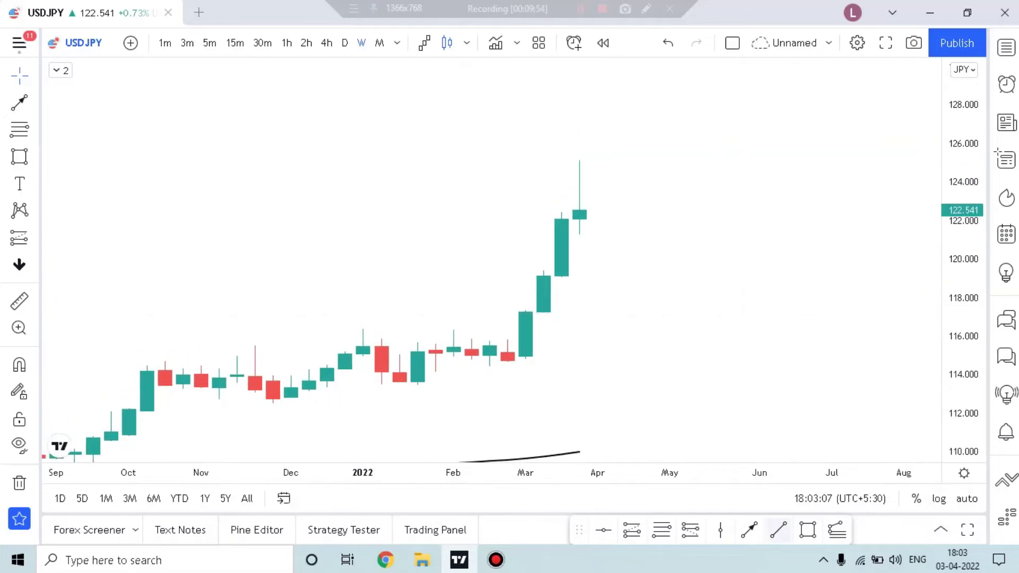
Box the last two weekly candles between about 124.88 and 118.66, point an arrow at the latest low near 121.23, and remove both
{"action": "mouse_move", "coordinate": [561, 165]}
{"action": "left_mouse_down"}
{"action": "mouse_move", "coordinate": [597, 235]}
{"action": "mouse_move", "coordinate": [632, 218]}
{"action": "left_mouse_up"}
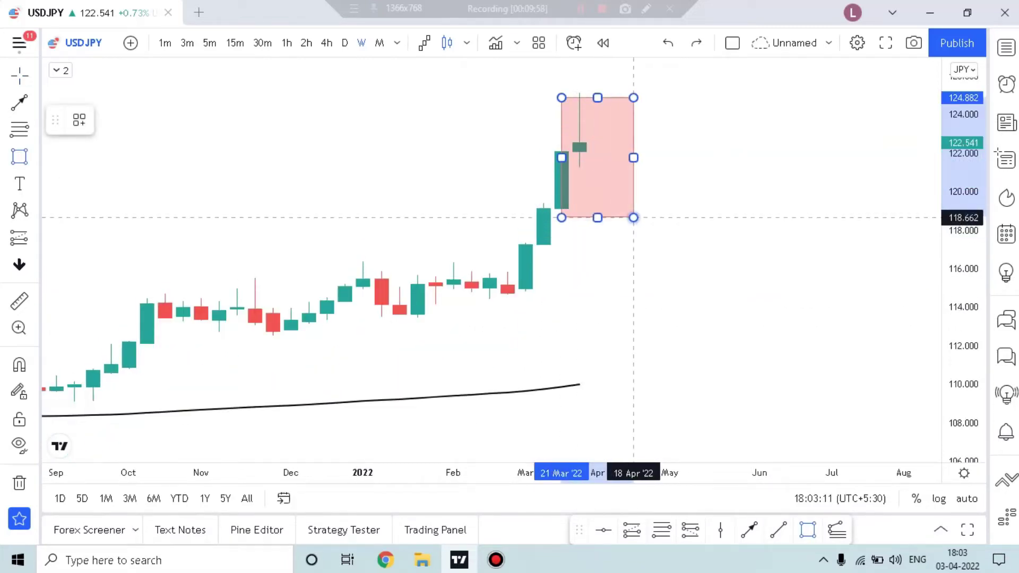
{"action": "key", "text": "ctrl+z"}
{"action": "scroll", "coordinate": [690, 281], "scroll_direction": "up", "scroll_amount": 3}
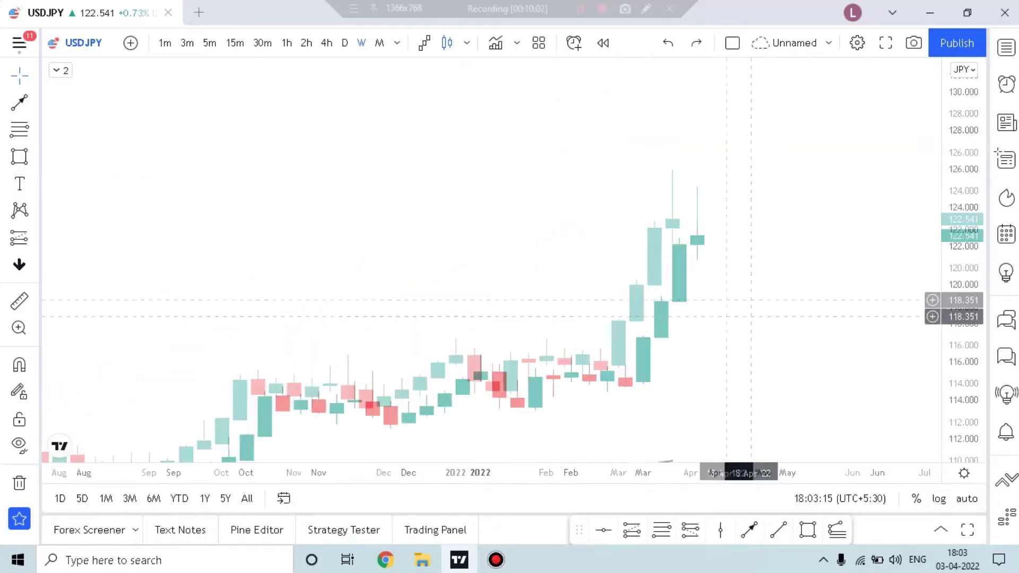
{"action": "left_click_drag", "start_coordinate": [963, 324], "coordinate": [963, 226]}
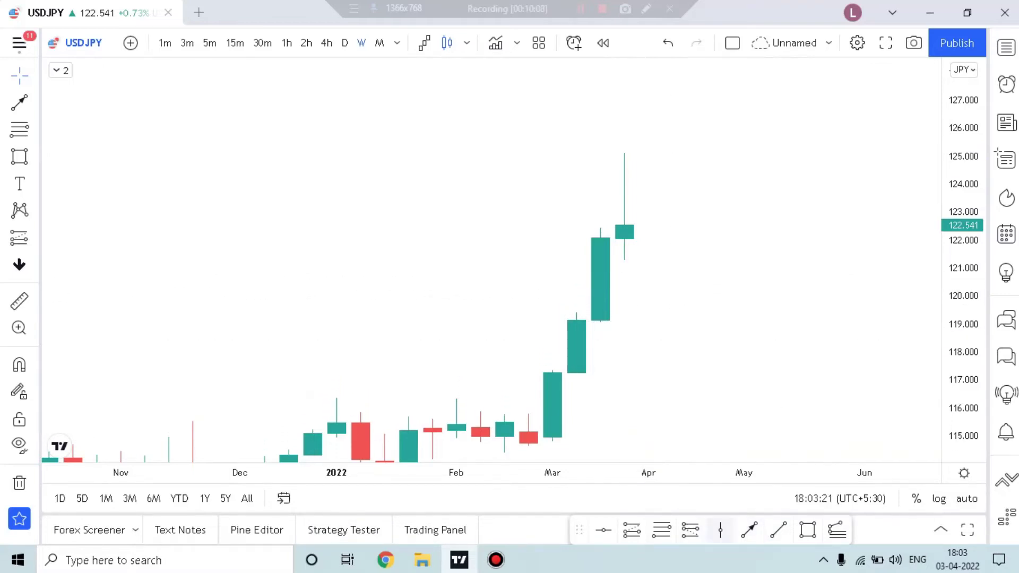
{"action": "left_click", "coordinate": [649, 293]}
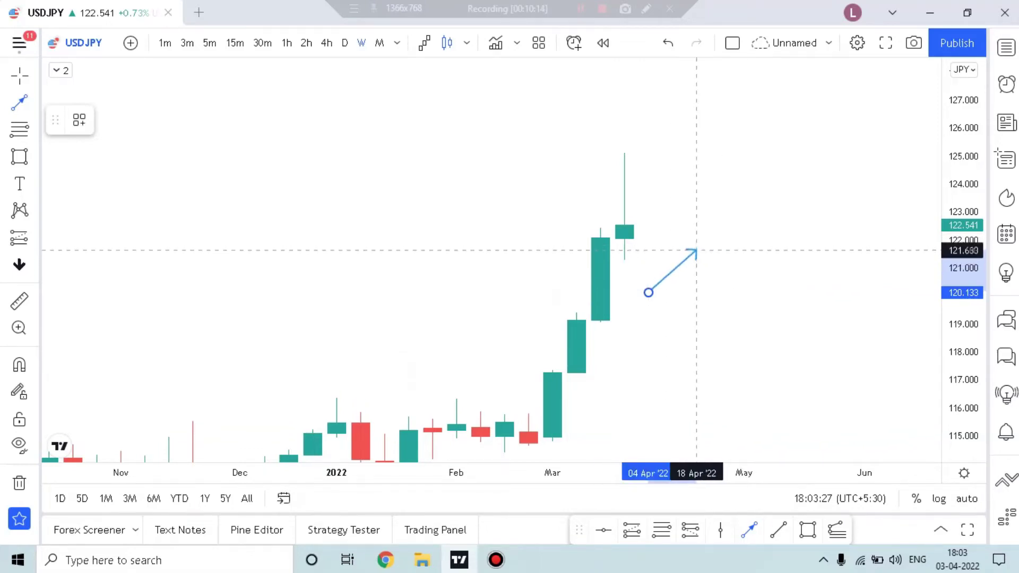
{"action": "left_click", "coordinate": [625, 261]}
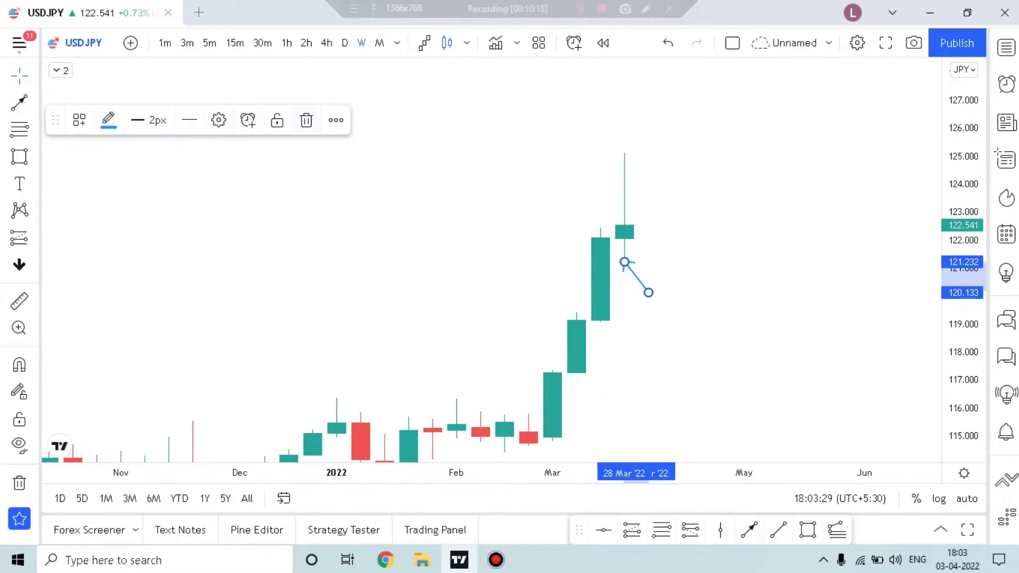
{"action": "key", "text": "Delete"}
Draw a rectangle from about 122.71 to 120.78 between 4 and 11 Apr beside the latest weekly candle, and delete it
{"action": "scroll", "coordinate": [712, 307], "scroll_direction": "down", "scroll_amount": 3}
{"action": "scroll", "coordinate": [709, 340], "scroll_direction": "down", "scroll_amount": 2}
{"action": "scroll", "coordinate": [719, 372], "scroll_direction": "up", "scroll_amount": 2}
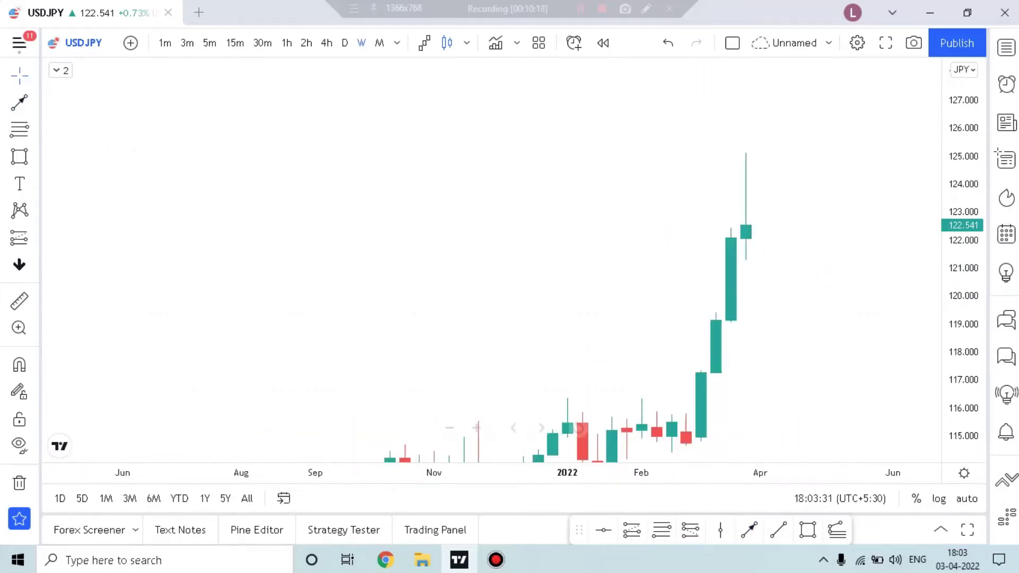
{"action": "scroll", "coordinate": [731, 396], "scroll_direction": "up", "scroll_amount": 3}
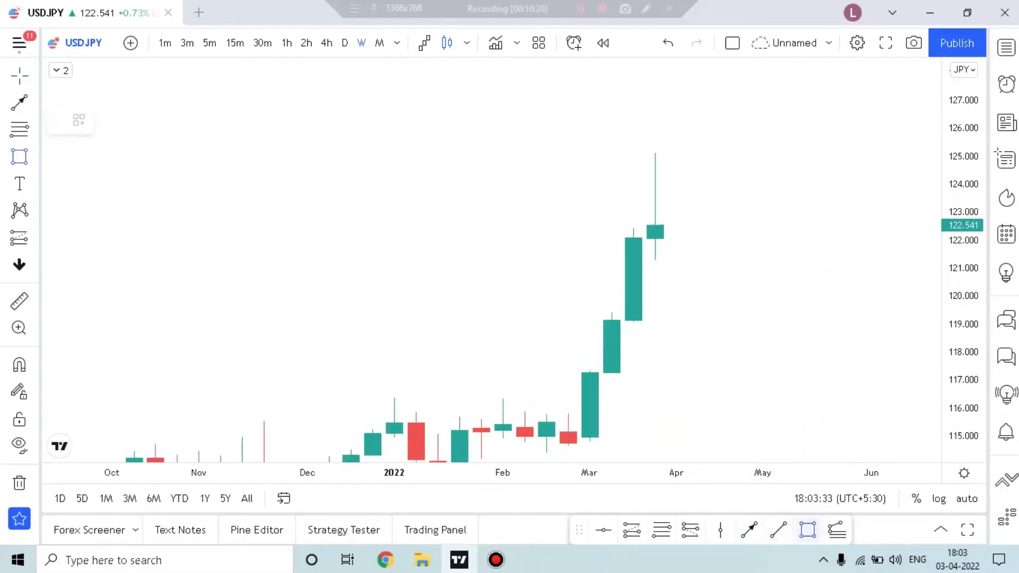
{"action": "left_click_drag", "start_coordinate": [677, 256], "coordinate": [698, 282]}
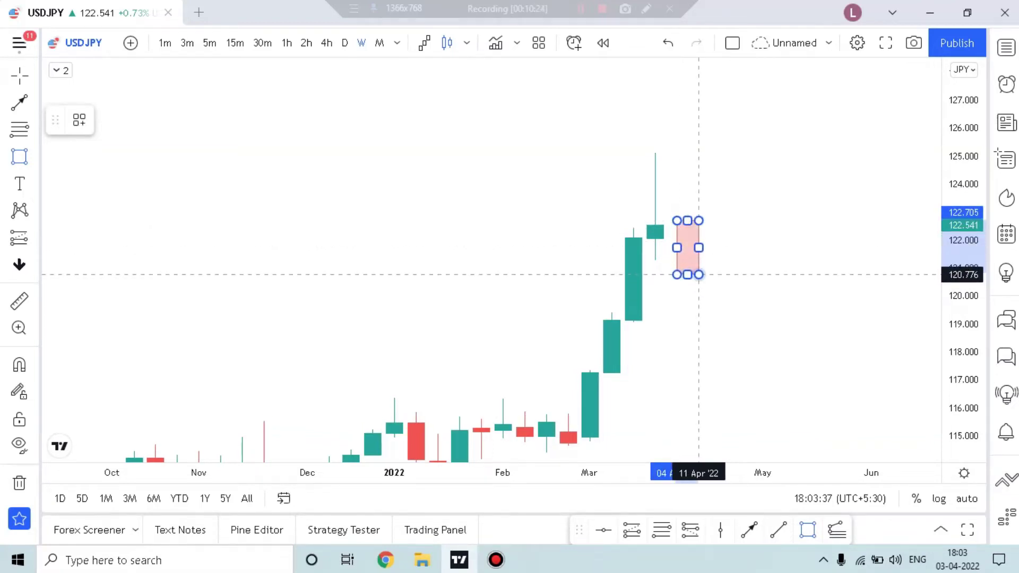
{"action": "left_click_drag", "start_coordinate": [699, 274], "coordinate": [699, 274]}
{"action": "left_click", "coordinate": [785, 252]}
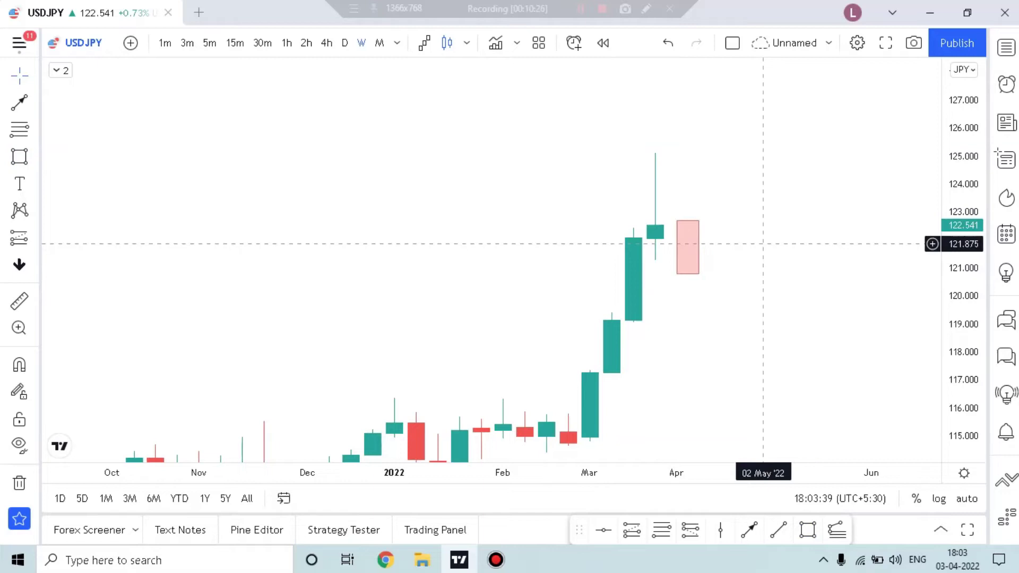
{"action": "scroll", "coordinate": [764, 244], "scroll_direction": "down", "scroll_amount": 3}
{"action": "left_click", "coordinate": [791, 247]}
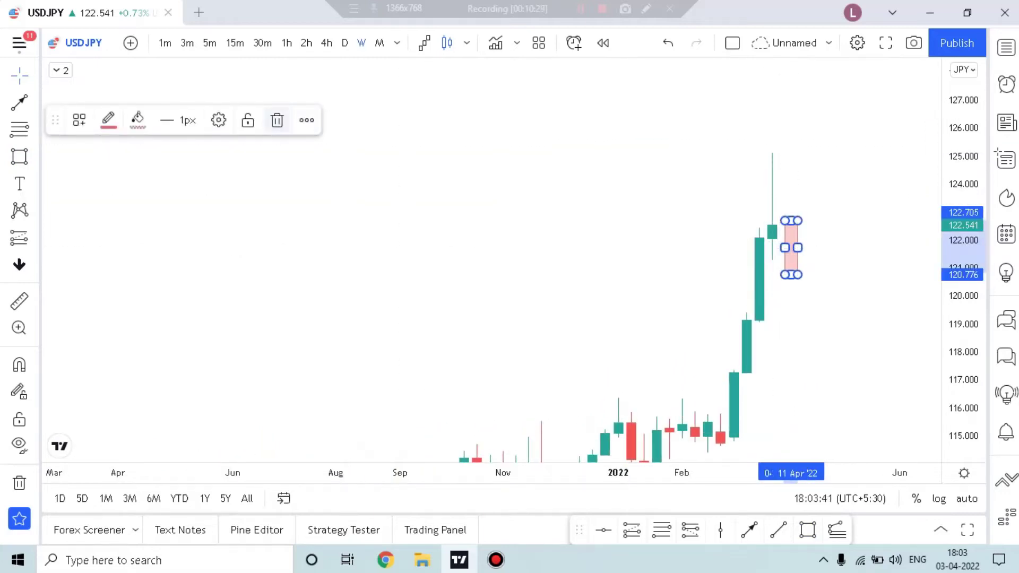
{"action": "left_click", "coordinate": [277, 120]}
Draw a resistance rectangle between about 125.66 and 124.6, from the April 2015 highs to just past the latest weekly candle
{"action": "scroll", "coordinate": [578, 182], "scroll_direction": "down", "scroll_amount": 4}
{"action": "left_click_drag", "start_coordinate": [964, 249], "coordinate": [964, 371]}
{"action": "left_click_drag", "start_coordinate": [667, 269], "coordinate": [565, 221]}
{"action": "scroll", "coordinate": [597, 236], "scroll_direction": "down", "scroll_amount": 5}
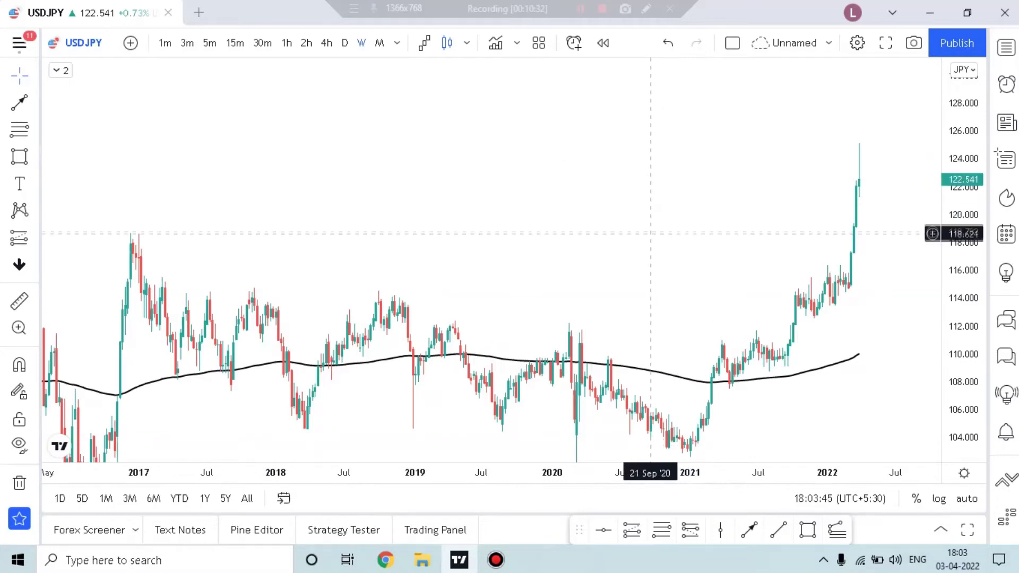
{"action": "scroll", "coordinate": [650, 235], "scroll_direction": "down", "scroll_amount": 4}
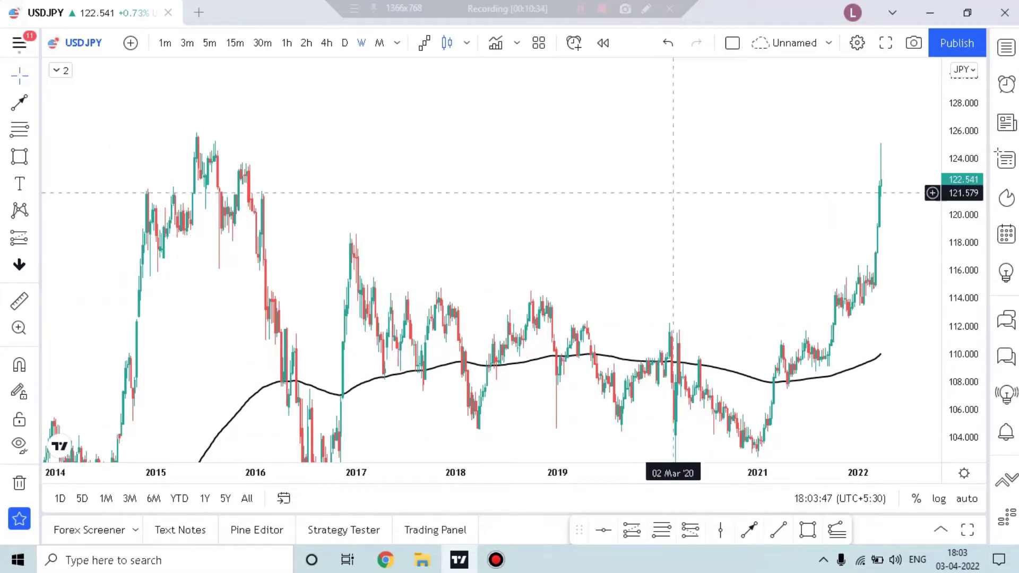
{"action": "scroll", "coordinate": [681, 171], "scroll_direction": "up", "scroll_amount": 1}
{"action": "left_click", "coordinate": [807, 529]}
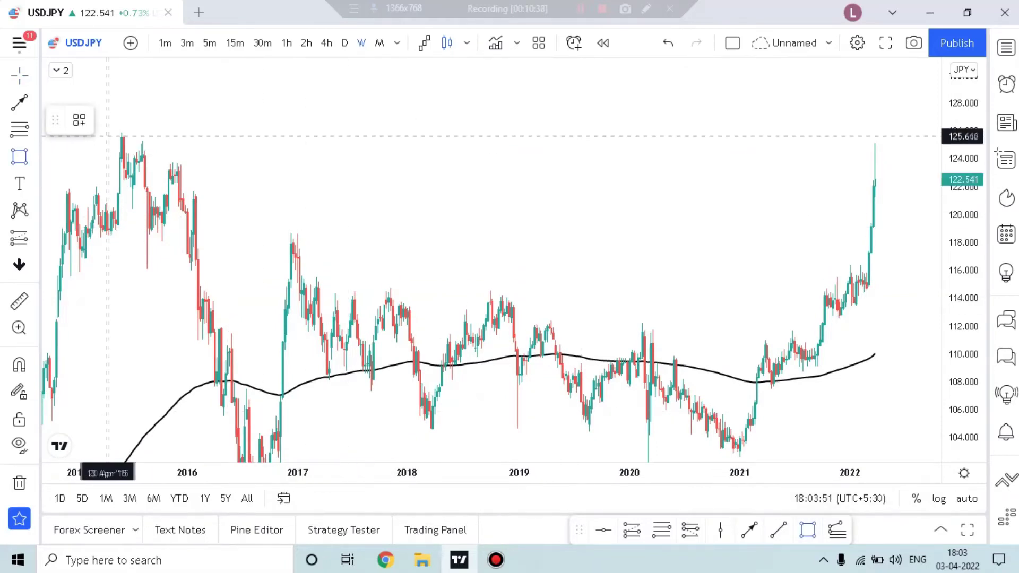
{"action": "left_click", "coordinate": [913, 151]}
{"action": "left_click", "coordinate": [724, 91]}
Switch USDJPY to the daily timeframe and draw a rising arrow from about 119.44 on 30 Mar to about 121.48 on 1 Apr
{"action": "left_click", "coordinate": [345, 43]}
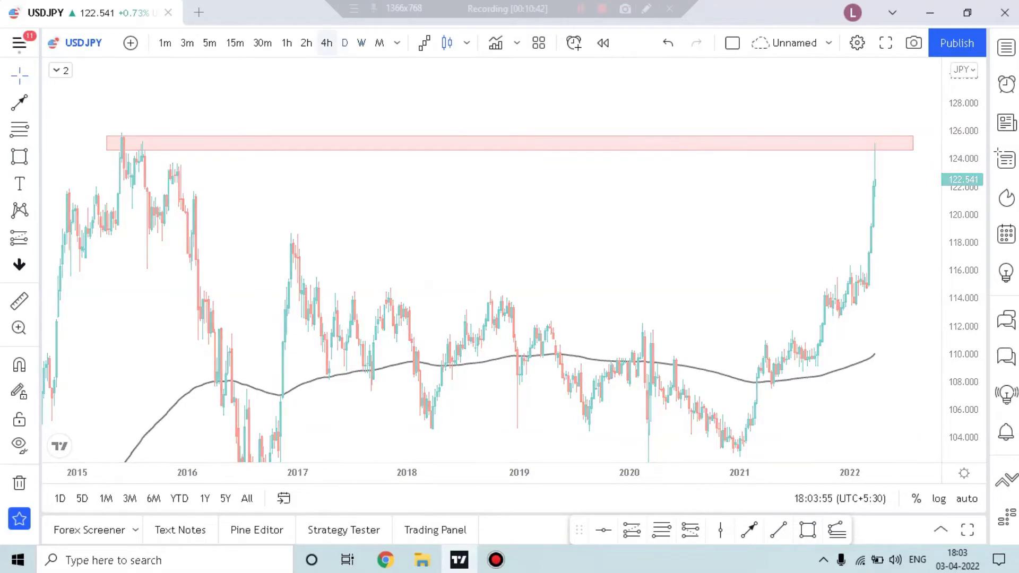
{"action": "scroll", "coordinate": [637, 212], "scroll_direction": "up", "scroll_amount": 15}
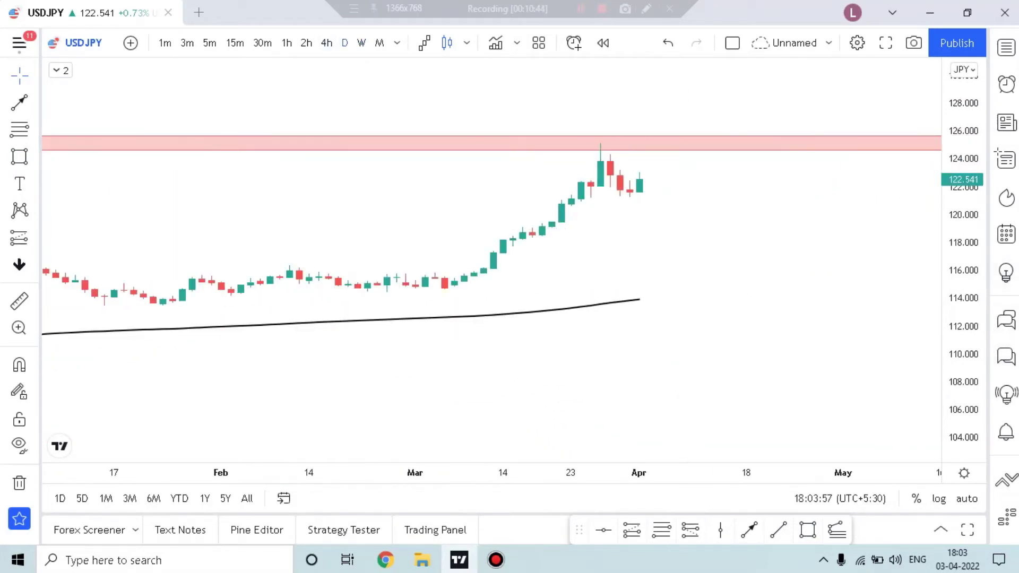
{"action": "scroll", "coordinate": [701, 284], "scroll_direction": "up", "scroll_amount": 3}
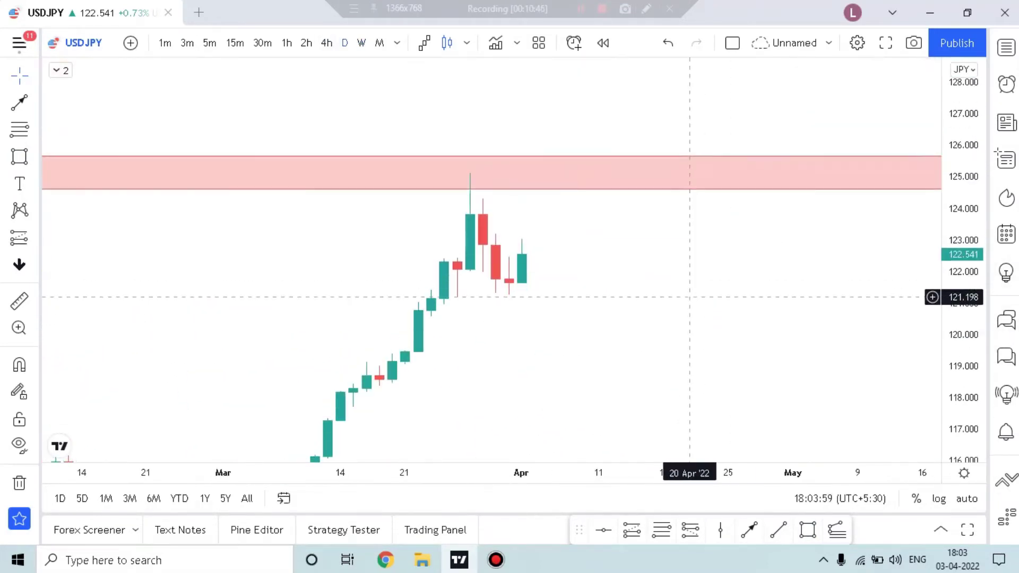
{"action": "left_click", "coordinate": [749, 530]}
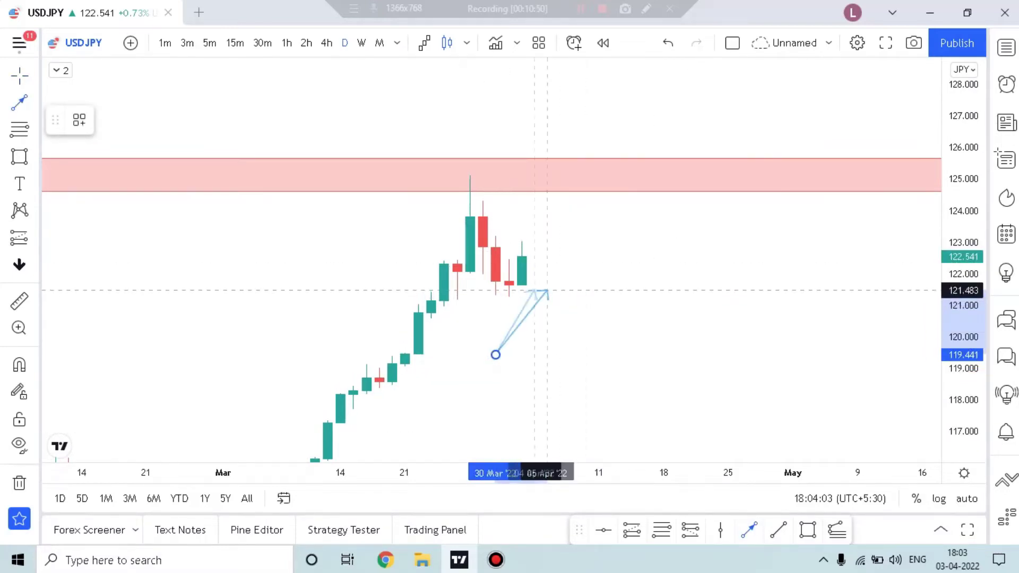
{"action": "left_click", "coordinate": [522, 290]}
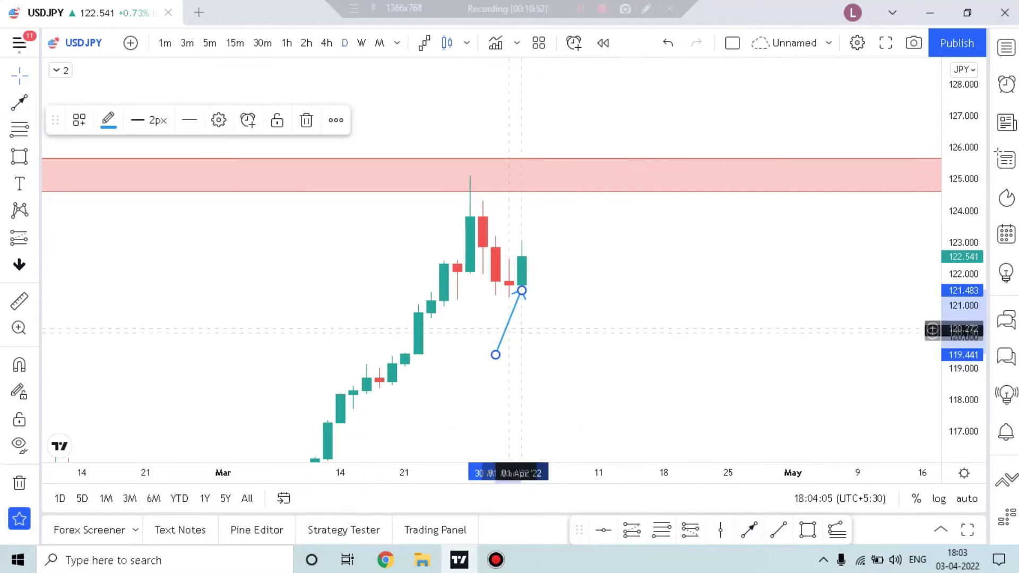
Draw a falling arrow into the resistance zone, from about 128.06 on 11 Apr to about 124.81 on 7 Apr
{"action": "left_click", "coordinate": [586, 308]}
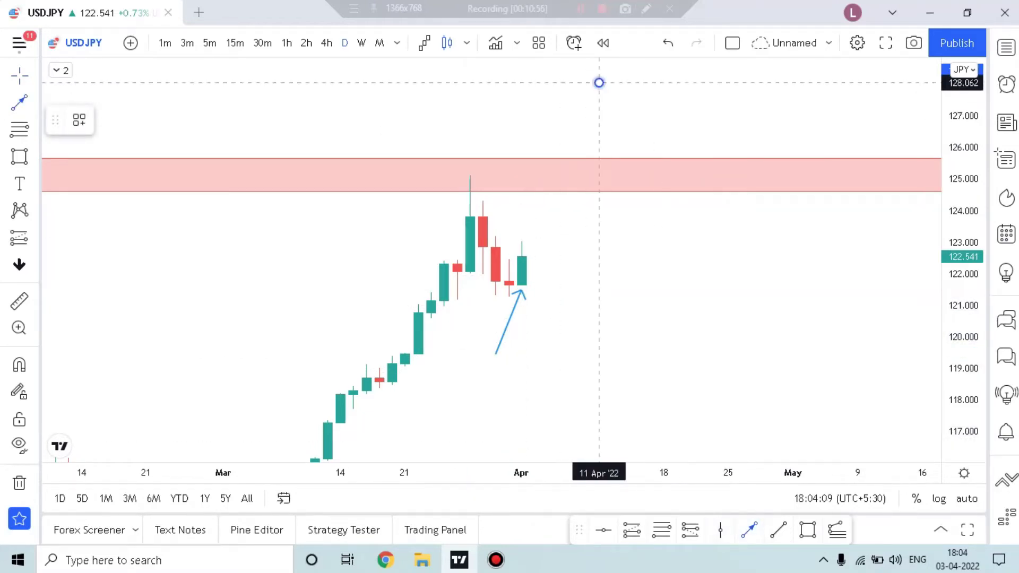
{"action": "left_click", "coordinate": [599, 82]}
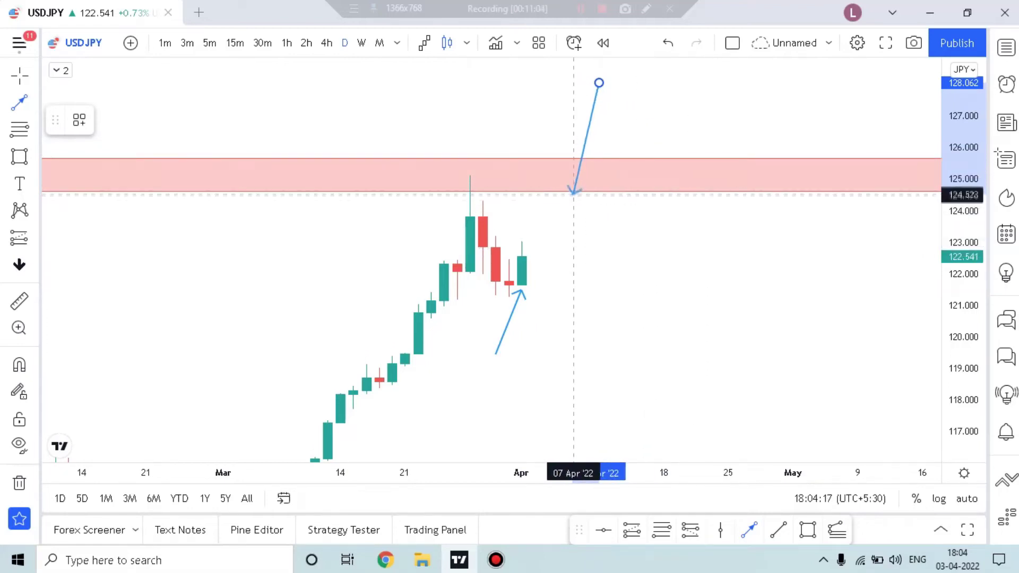
{"action": "left_click", "coordinate": [573, 185]}
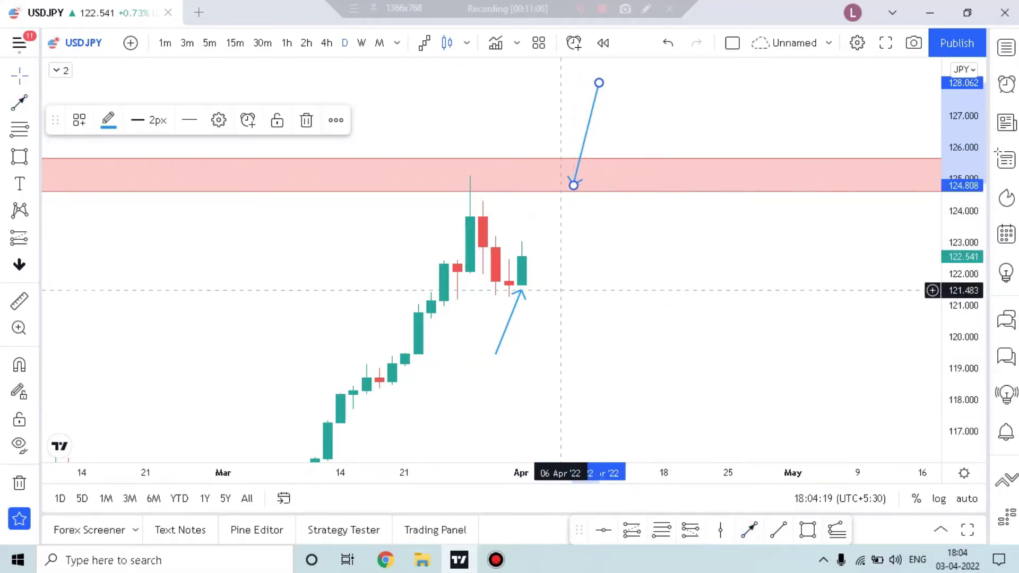
{"action": "left_click", "coordinate": [599, 224]}
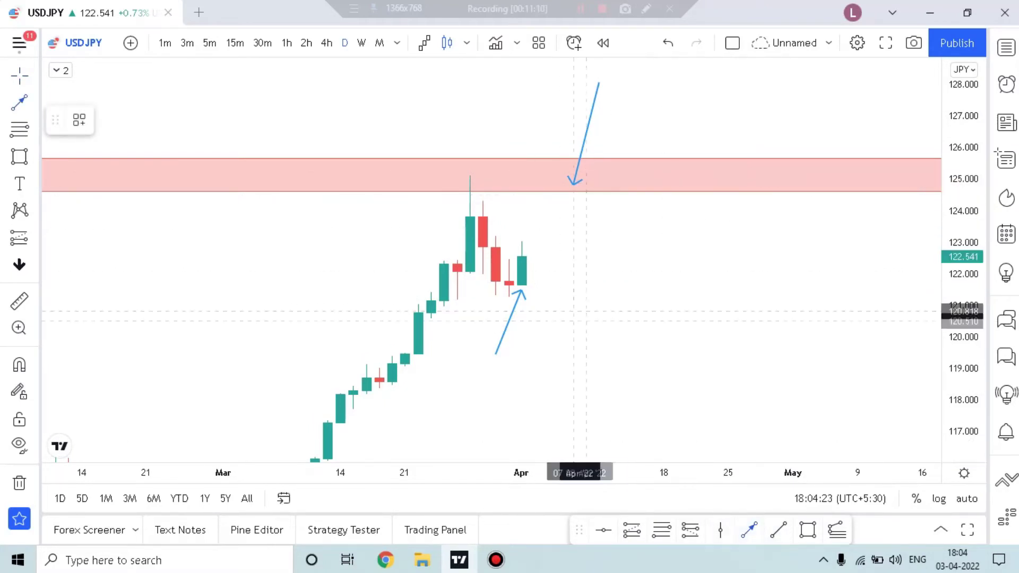
Draw a rising arrow from about 122.6 on 5 Apr to 125.16 on 12 Apr, and a falling one from about 125.24 to 118.4
{"action": "left_click", "coordinate": [548, 255]}
{"action": "left_click", "coordinate": [610, 175]}
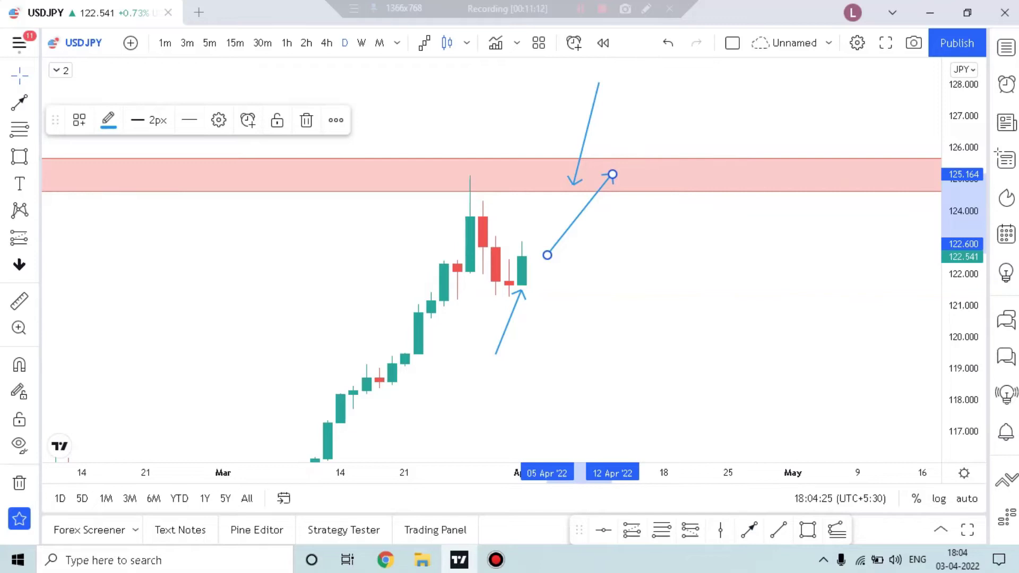
{"action": "left_click", "coordinate": [749, 530]}
{"action": "left_click", "coordinate": [638, 172]}
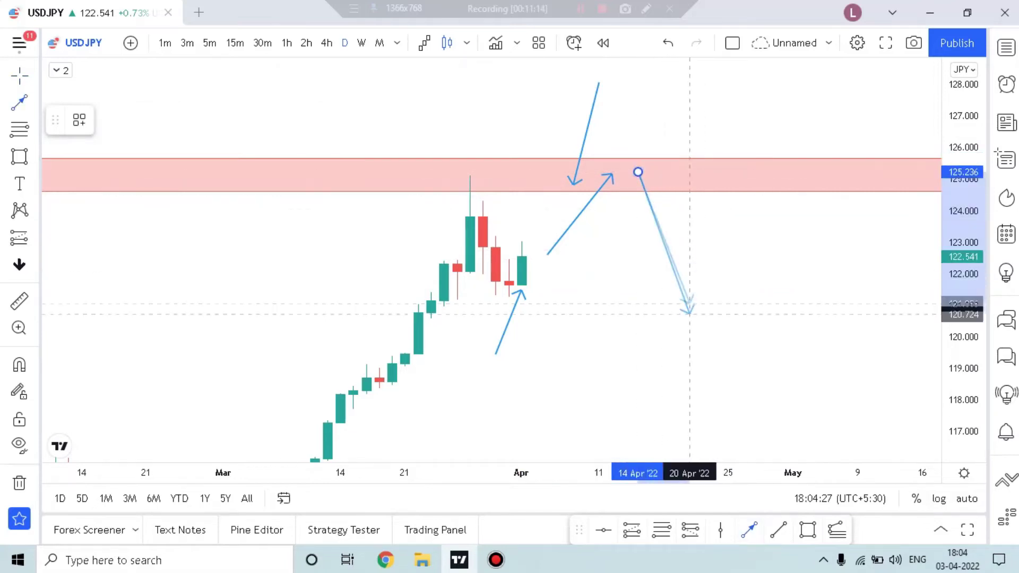
{"action": "left_click", "coordinate": [729, 386]}
{"action": "left_click", "coordinate": [794, 238]}
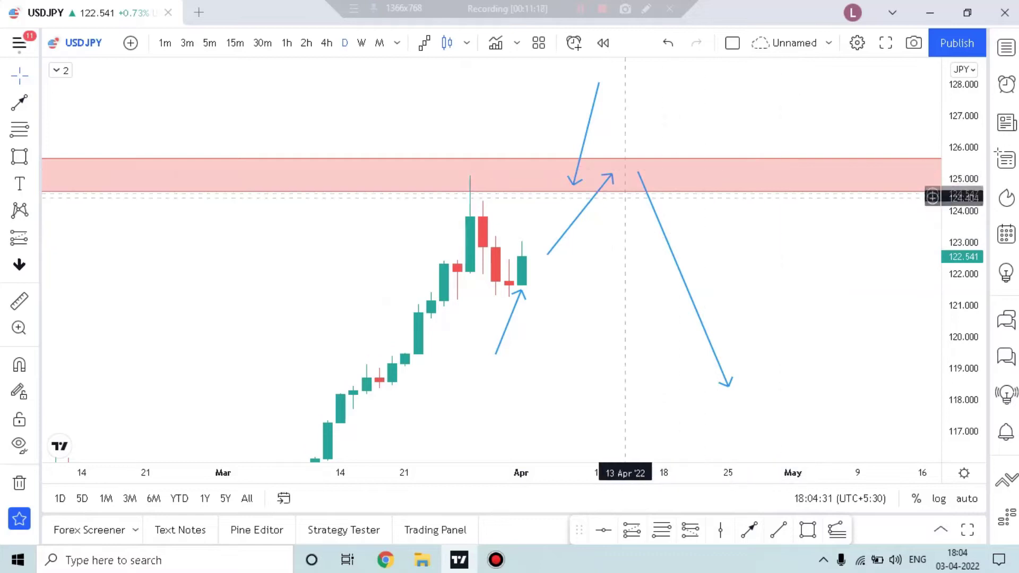
Switch USDJPY to the 4-hour timeframe and remove all drawings from the chart
{"action": "left_click", "coordinate": [327, 42]}
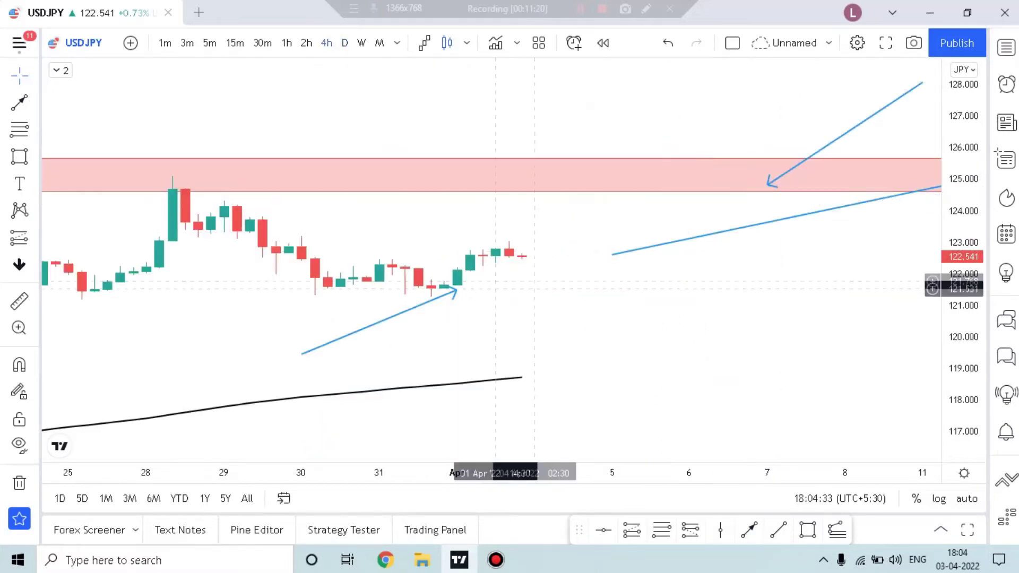
{"action": "right_click", "coordinate": [743, 281]}
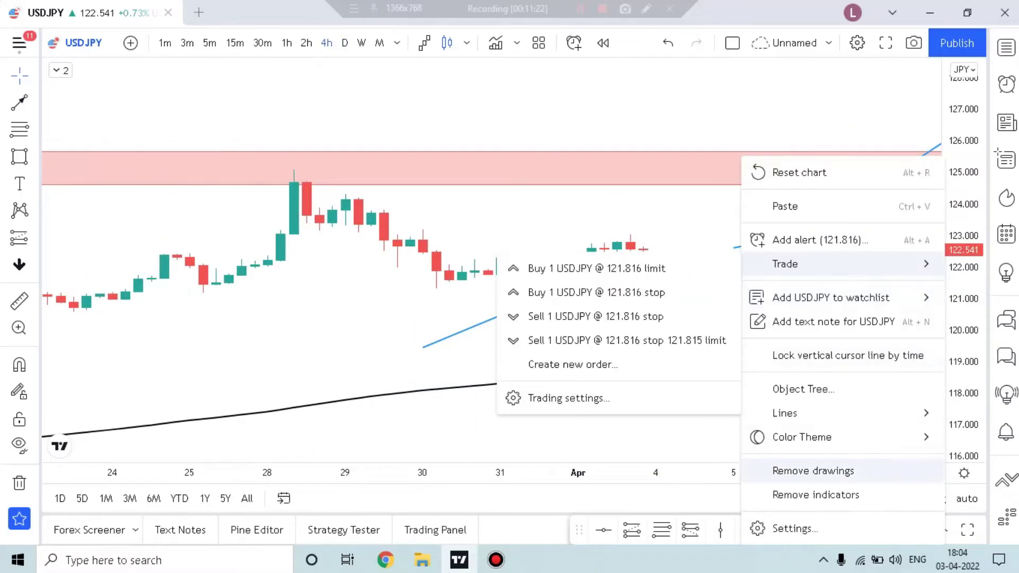
{"action": "left_click", "coordinate": [770, 469]}
Draw a support rectangle between about 121.55 and 121.39 along the recent lows, from 24 Mar to 6 Apr
{"action": "scroll", "coordinate": [854, 338], "scroll_direction": "down", "scroll_amount": 3}
{"action": "scroll", "coordinate": [862, 336], "scroll_direction": "up", "scroll_amount": 4}
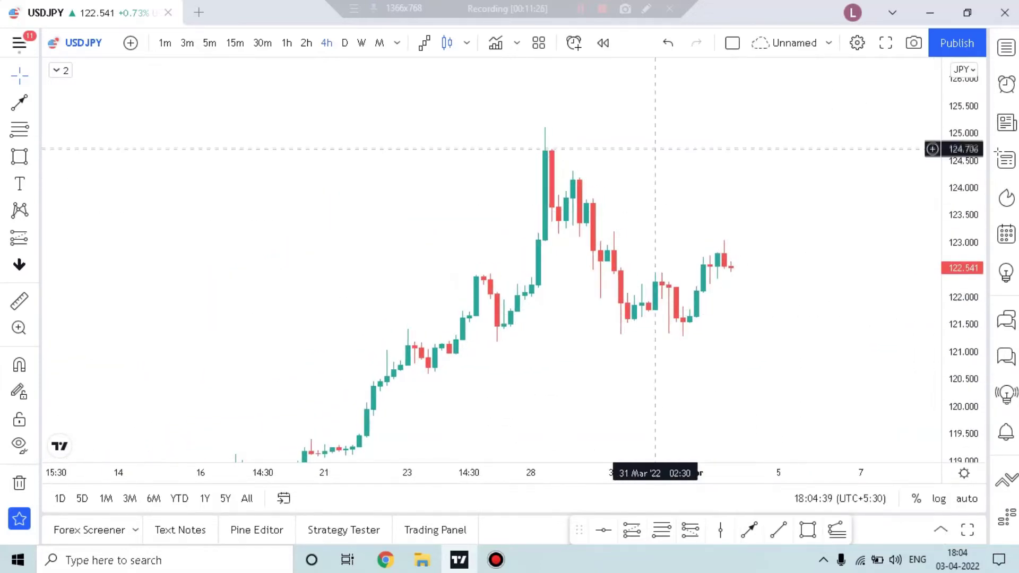
{"action": "scroll", "coordinate": [849, 302], "scroll_direction": "up", "scroll_amount": 2}
{"action": "scroll", "coordinate": [902, 302], "scroll_direction": "down", "scroll_amount": 2}
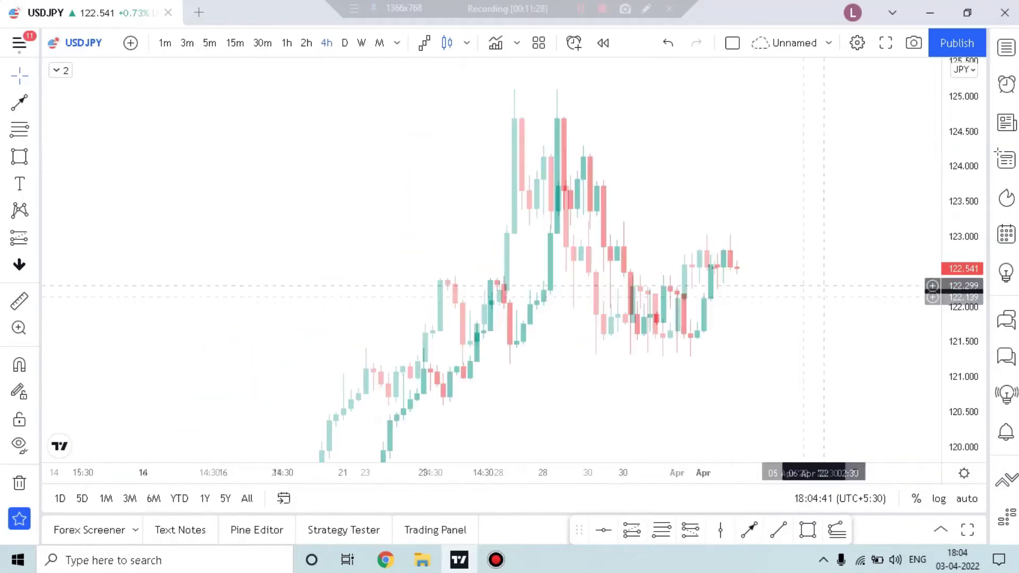
{"action": "scroll", "coordinate": [932, 291], "scroll_direction": "down", "scroll_amount": 3}
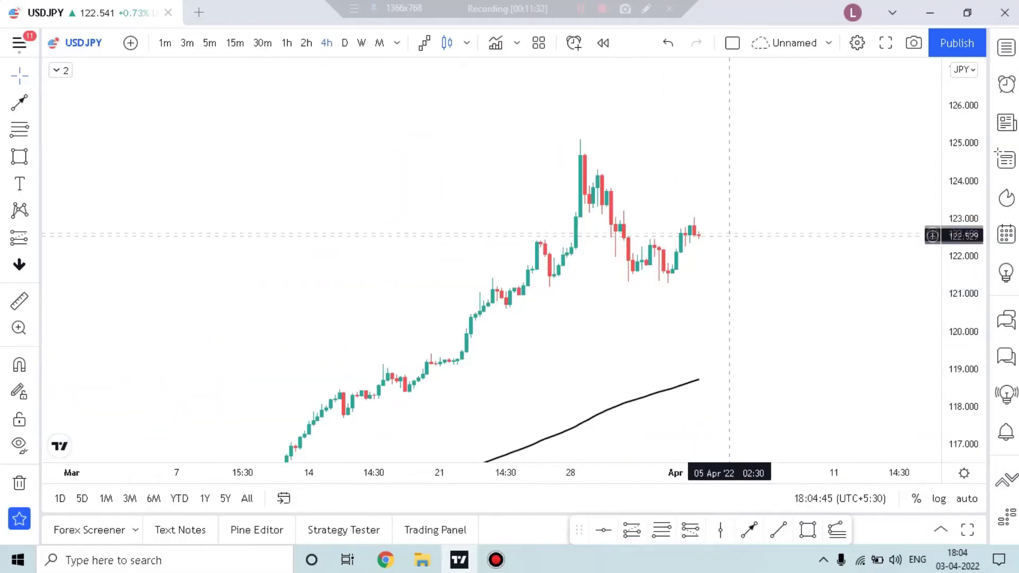
{"action": "scroll", "coordinate": [850, 319], "scroll_direction": "up", "scroll_amount": 3}
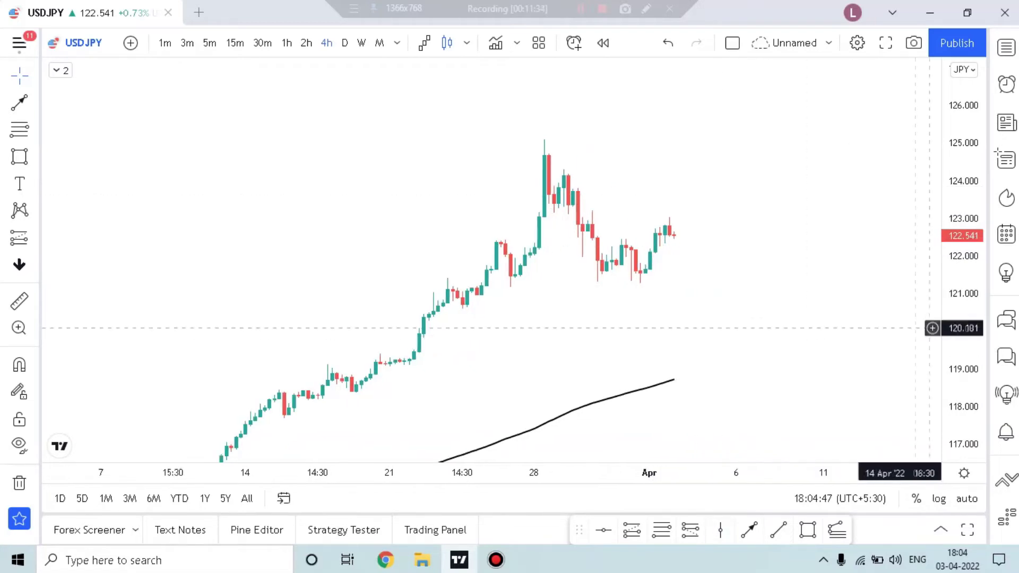
{"action": "left_click_drag", "start_coordinate": [774, 321], "coordinate": [771, 332]}
{"action": "scroll", "coordinate": [749, 292], "scroll_direction": "up", "scroll_amount": 4}
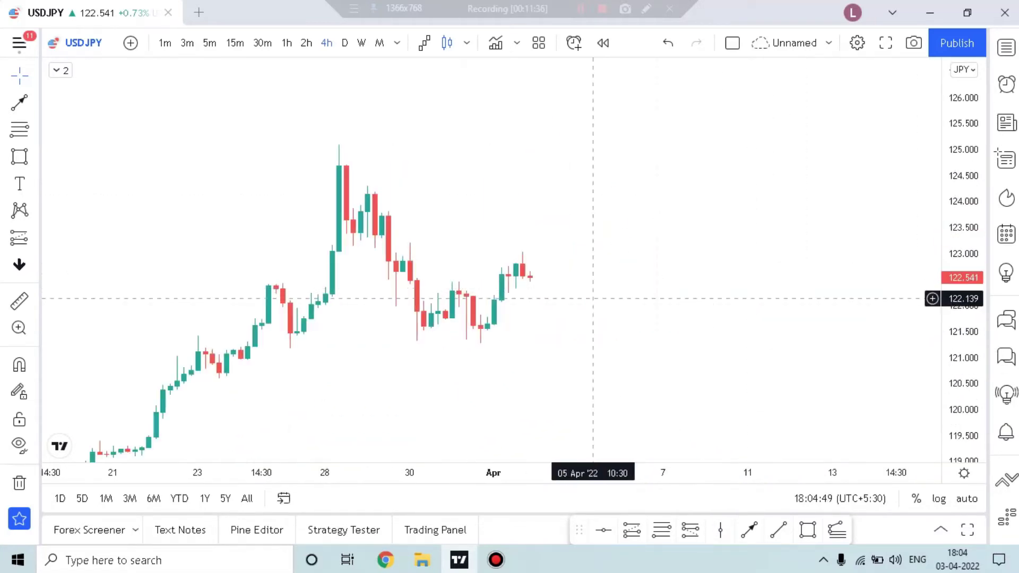
{"action": "left_click_drag", "start_coordinate": [629, 297], "coordinate": [726, 297]}
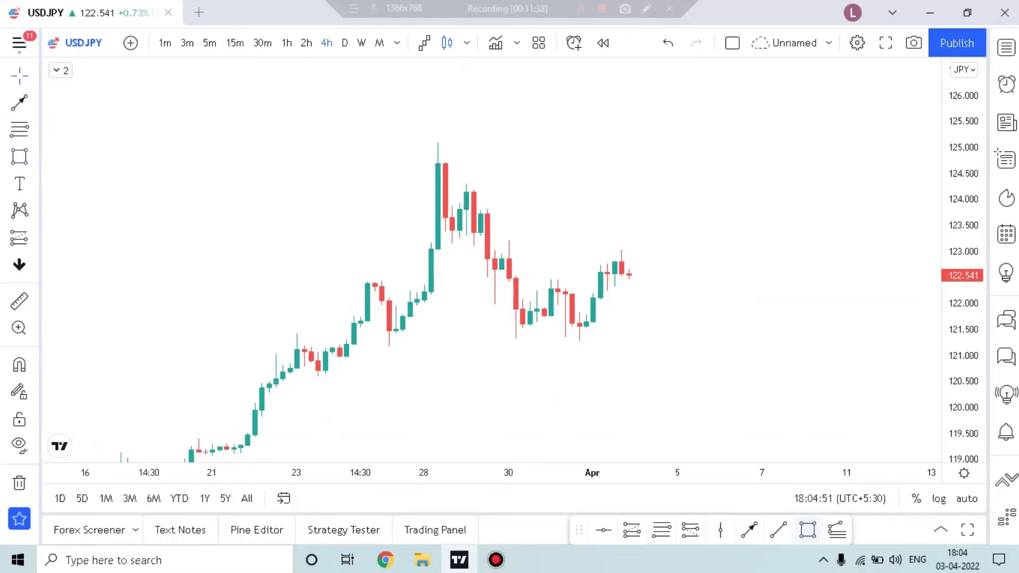
{"action": "left_click", "coordinate": [808, 530]}
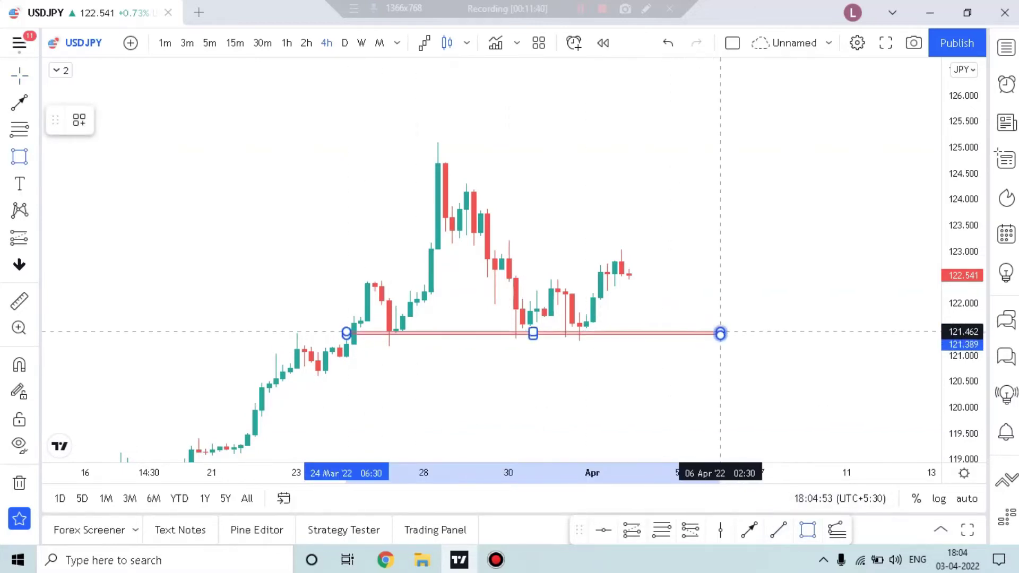
{"action": "left_click", "coordinate": [726, 328]}
{"action": "left_click", "coordinate": [762, 252]}
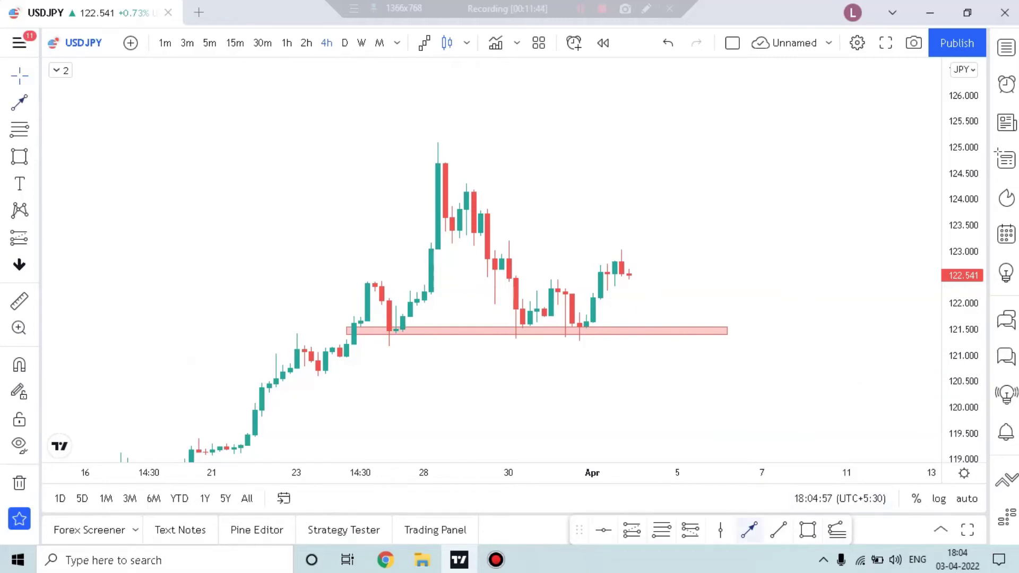
Draw an arrow below the support zone from about 120.53 on 24 Mar to about 121.03 on 31 Mar, and delete it
{"action": "left_click", "coordinate": [367, 380]}
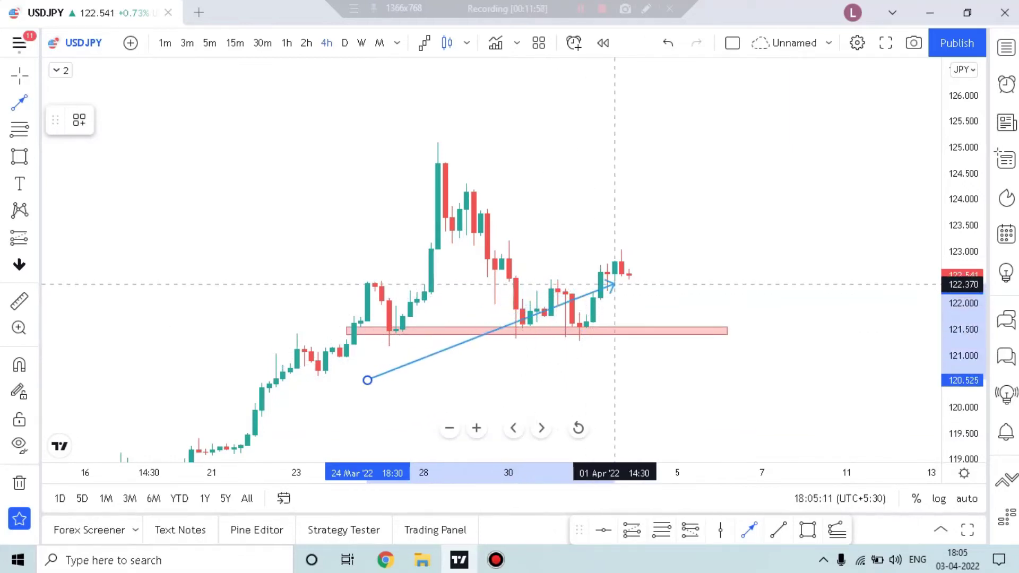
{"action": "left_click", "coordinate": [564, 351]}
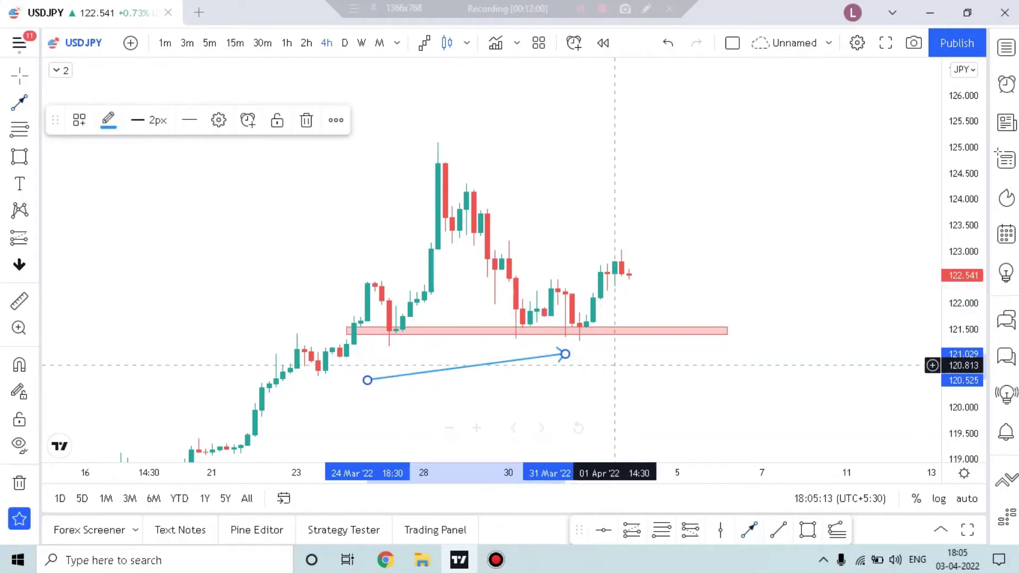
{"action": "left_click", "coordinate": [305, 118]}
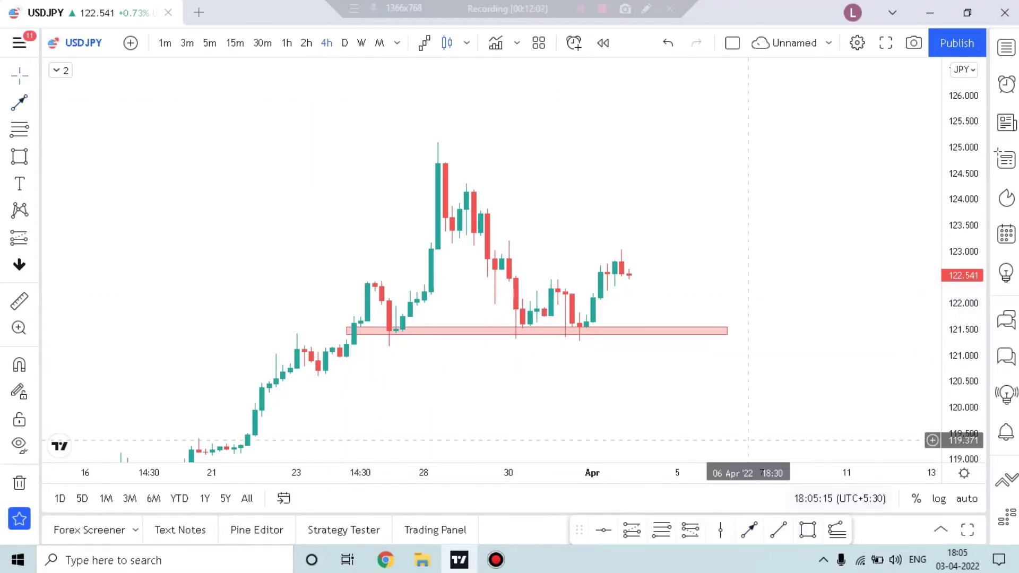
Draw a second rectangle above the support zone, between about 122.45 and 122.25 from 24 Mar to 7 Apr
{"action": "left_click_drag", "start_coordinate": [314, 282], "coordinate": [881, 291]}
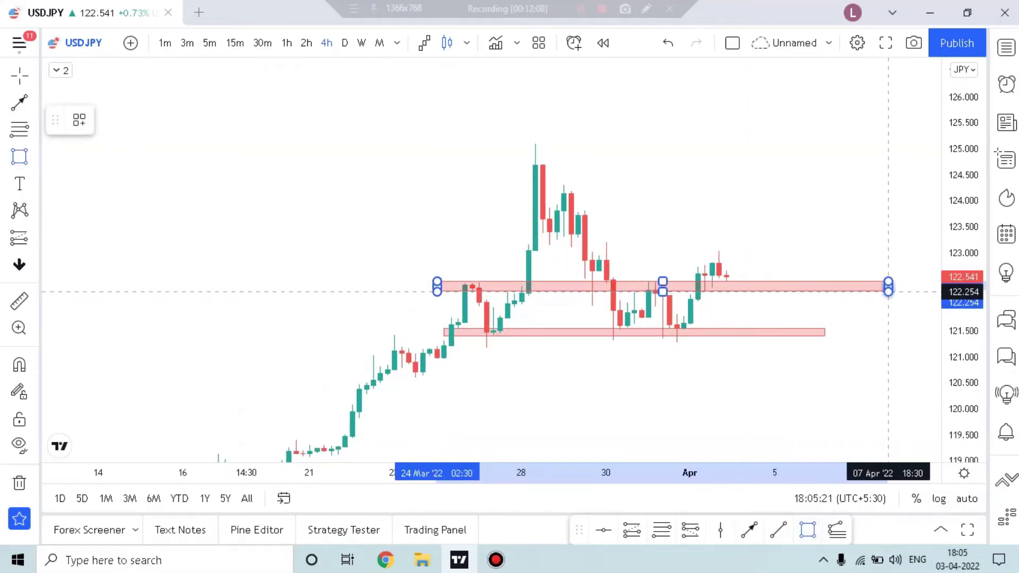
Draw a bearish path of three arrows: from about 121.86 down to 121.03, up to 121.5, and down to 119.4 on 6 Apr
{"action": "scroll", "coordinate": [825, 364], "scroll_direction": "up", "scroll_amount": 3}
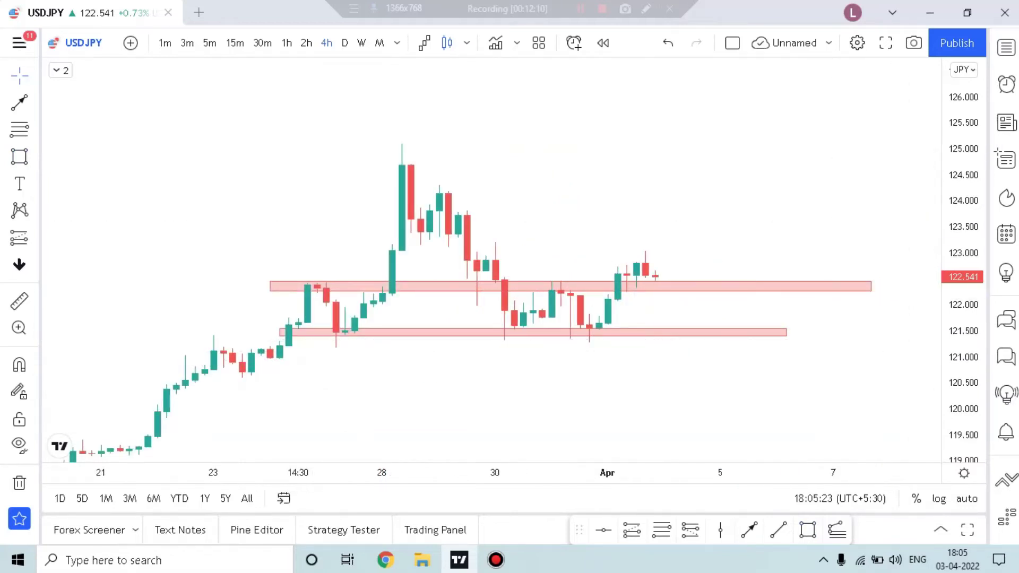
{"action": "left_click_drag", "start_coordinate": [963, 390], "coordinate": [962, 289]}
{"action": "left_click_drag", "start_coordinate": [843, 366], "coordinate": [794, 342]}
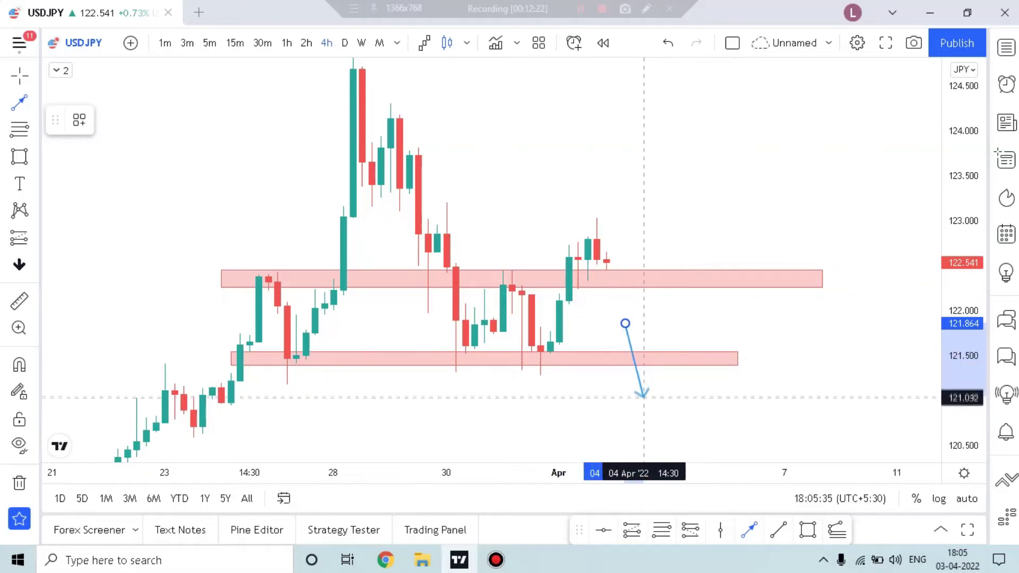
{"action": "left_click", "coordinate": [644, 397]}
{"action": "left_click_drag", "start_coordinate": [776, 369], "coordinate": [813, 279]}
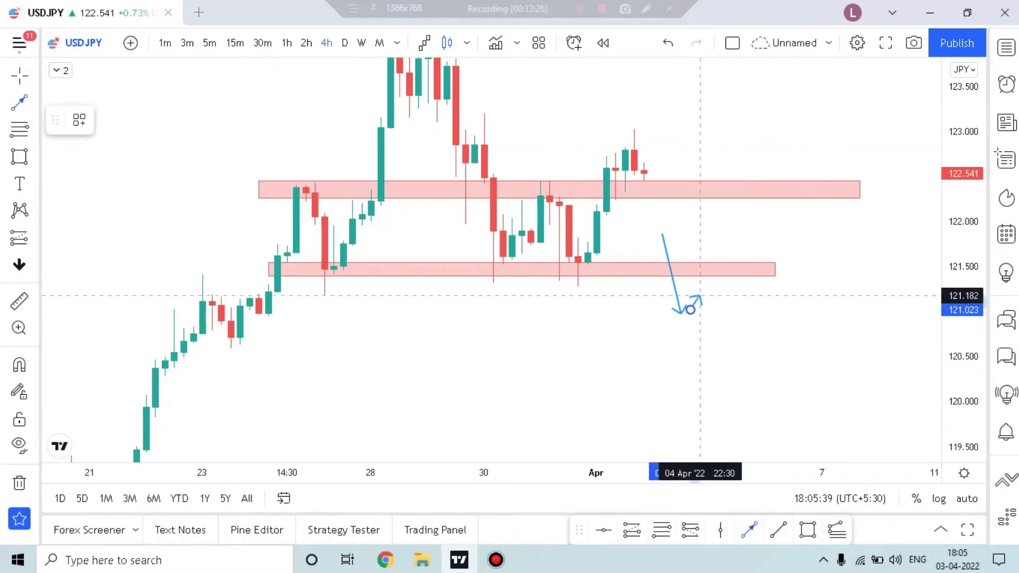
{"action": "left_click", "coordinate": [822, 295]}
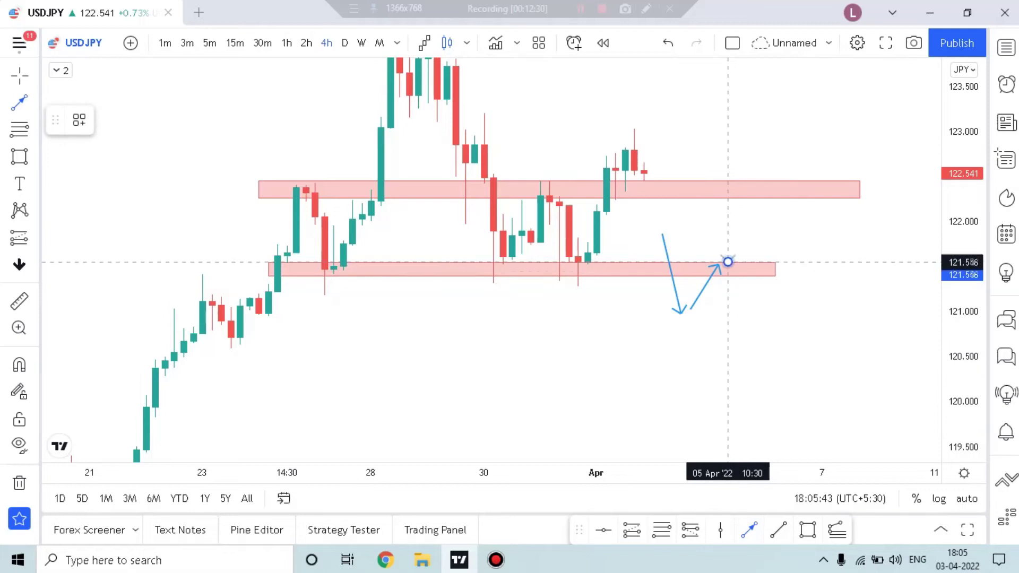
{"action": "left_click", "coordinate": [813, 455]}
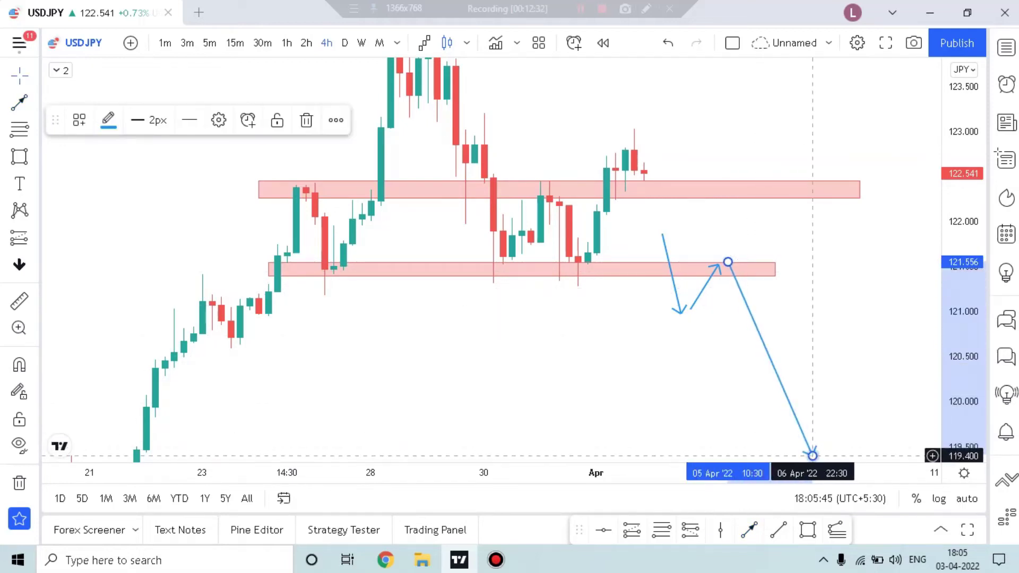
{"action": "left_click", "coordinate": [831, 340]}
Draw a thin rectangle at about 116.58 from 30 Dec to past the latest candle, and delete it
{"action": "left_click_drag", "start_coordinate": [831, 340], "coordinate": [794, 241]}
{"action": "scroll", "coordinate": [794, 241], "scroll_direction": "down", "scroll_amount": 7}
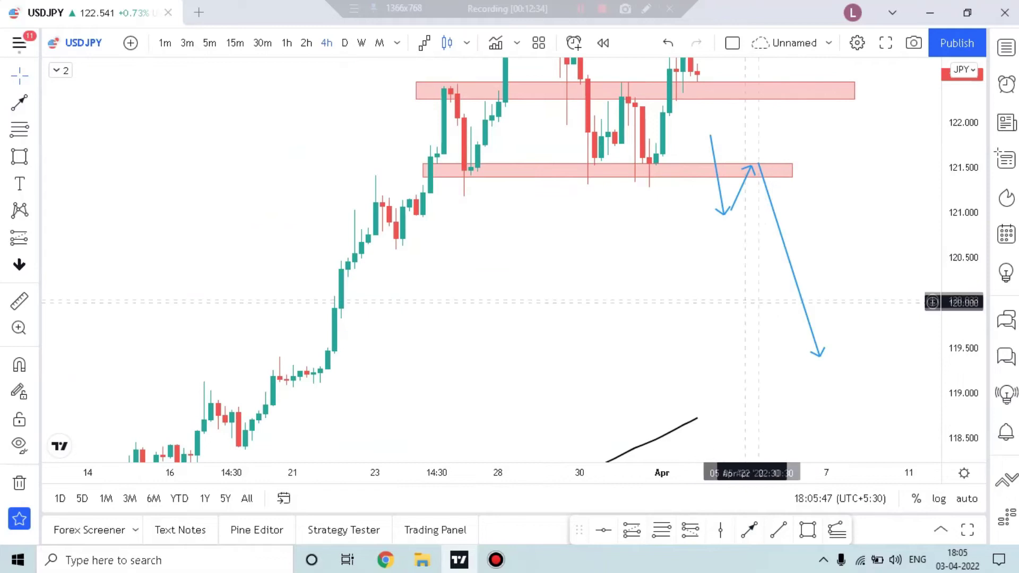
{"action": "left_click_drag", "start_coordinate": [682, 357], "coordinate": [695, 259]}
{"action": "left_click_drag", "start_coordinate": [962, 168], "coordinate": [962, 336]}
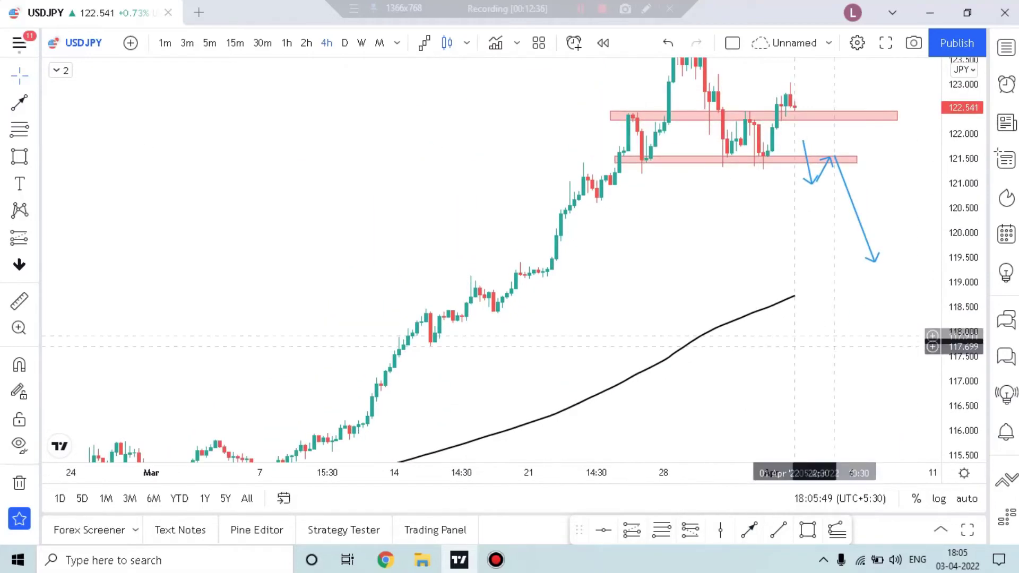
{"action": "scroll", "coordinate": [721, 340], "scroll_direction": "down", "scroll_amount": 4}
{"action": "scroll", "coordinate": [708, 306], "scroll_direction": "down", "scroll_amount": 3}
{"action": "left_click_drag", "start_coordinate": [614, 333], "coordinate": [499, 383]}
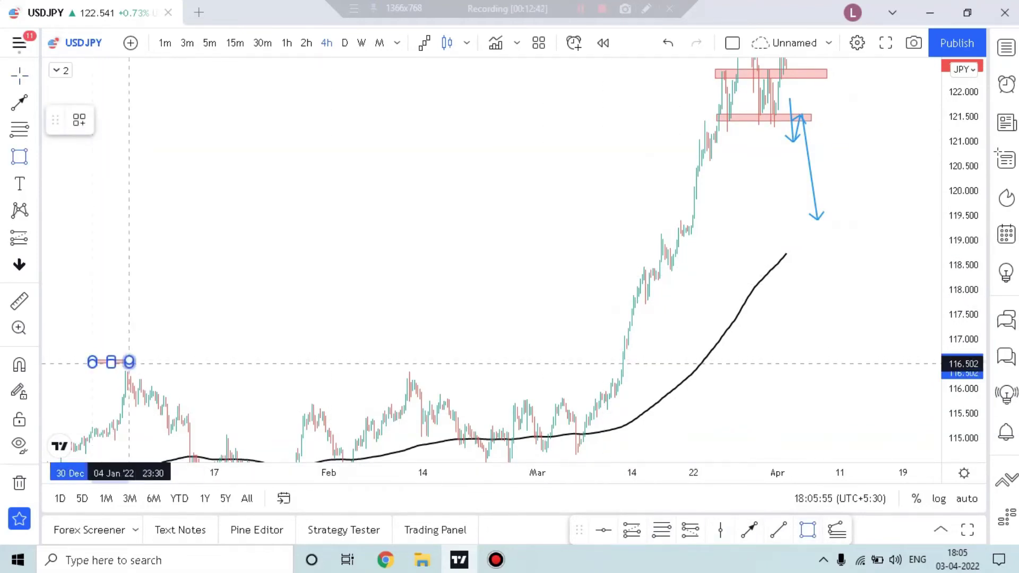
{"action": "left_click", "coordinate": [892, 360]}
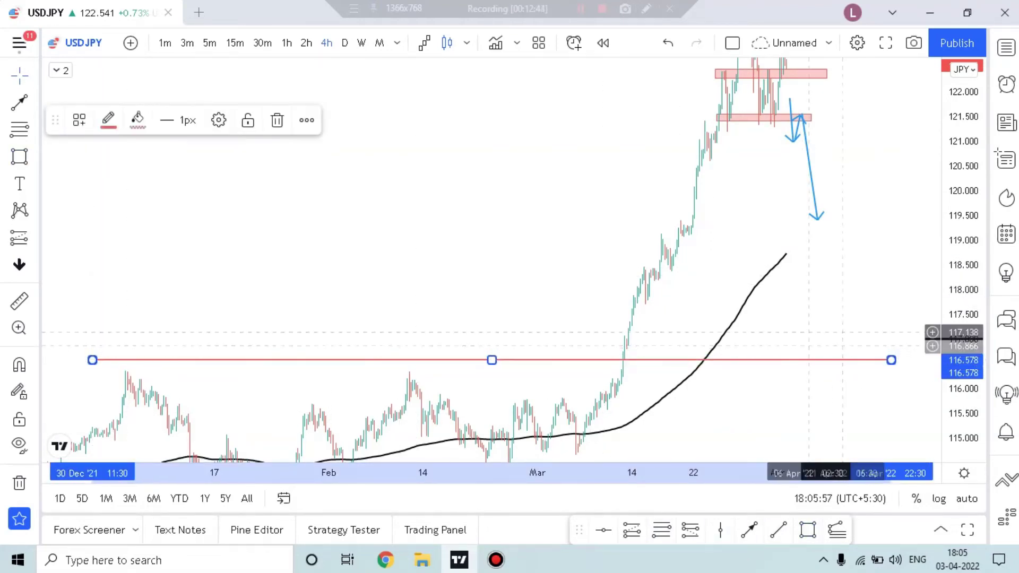
{"action": "left_click", "coordinate": [277, 120]}
Remove both zones and the bearish path arrows from the 4-hour USDJPY chart
{"action": "scroll", "coordinate": [660, 212], "scroll_direction": "up", "scroll_amount": 3}
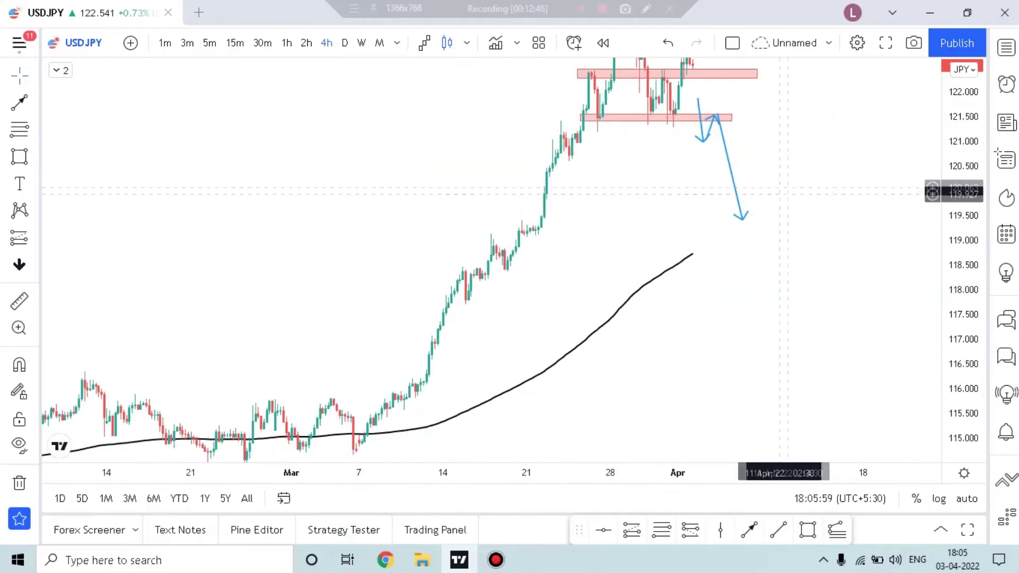
{"action": "scroll", "coordinate": [784, 191], "scroll_direction": "up", "scroll_amount": 5}
{"action": "scroll", "coordinate": [571, 323], "scroll_direction": "up", "scroll_amount": 4}
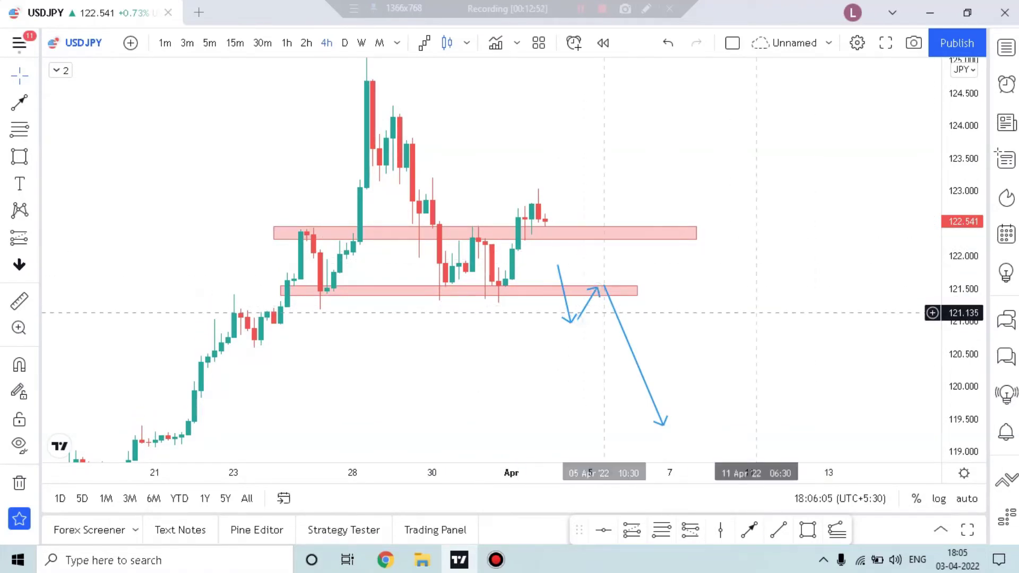
{"action": "right_click", "coordinate": [771, 313]}
{"action": "left_click", "coordinate": [828, 469]}
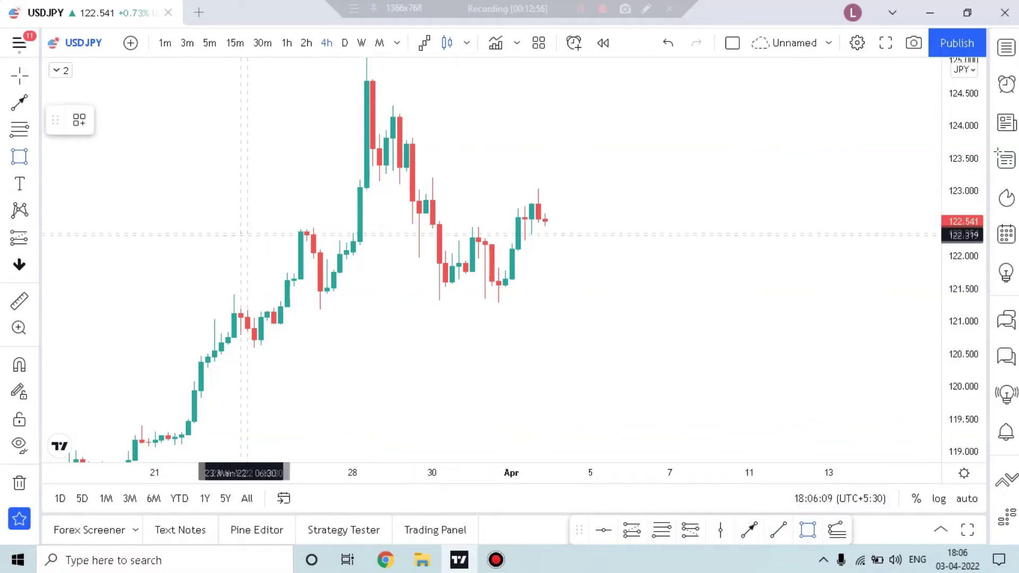
Draw a rectangle between about 122.41 and 122.32 from 23 Mar to 11 Apr, just below the latest 4-hour candle
{"action": "left_click_drag", "start_coordinate": [261, 237], "coordinate": [755, 232]}
{"action": "left_click", "coordinate": [733, 118]}
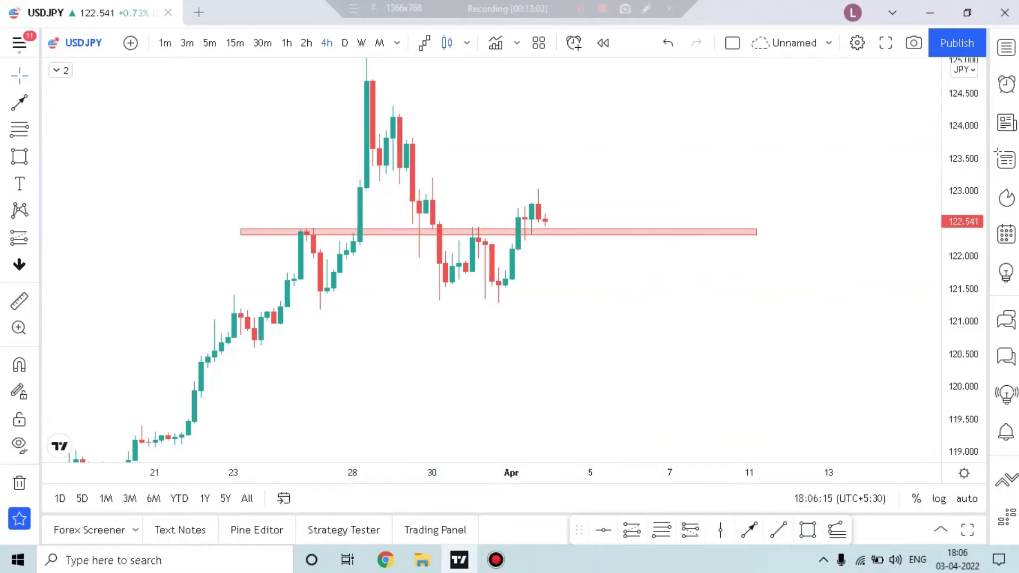
{"action": "scroll", "coordinate": [694, 357], "scroll_direction": "down", "scroll_amount": 3}
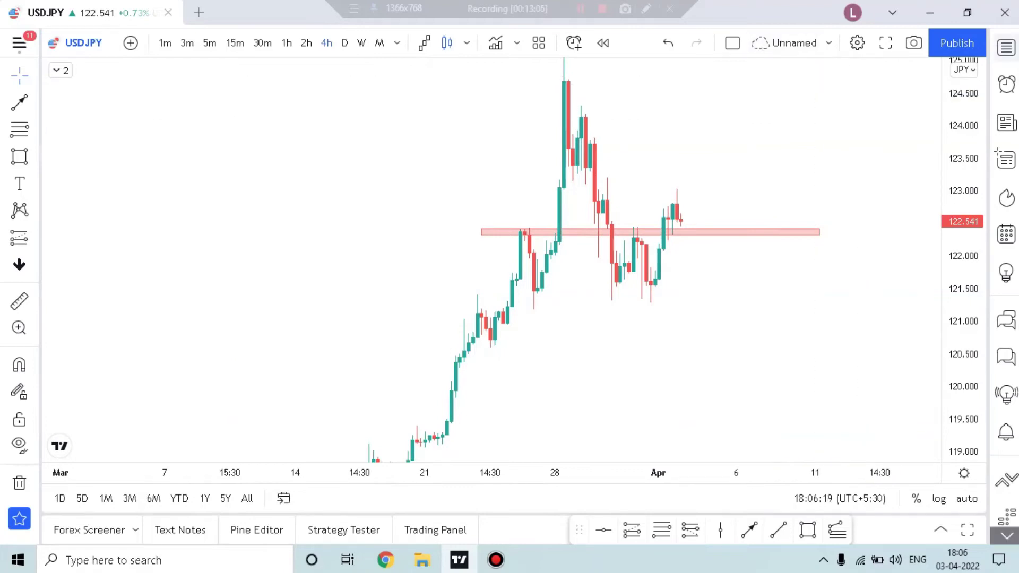
Open the USDCHF chart from the watchlist and remove its existing zone and trend line drawings
{"action": "left_click", "coordinate": [1005, 48]}
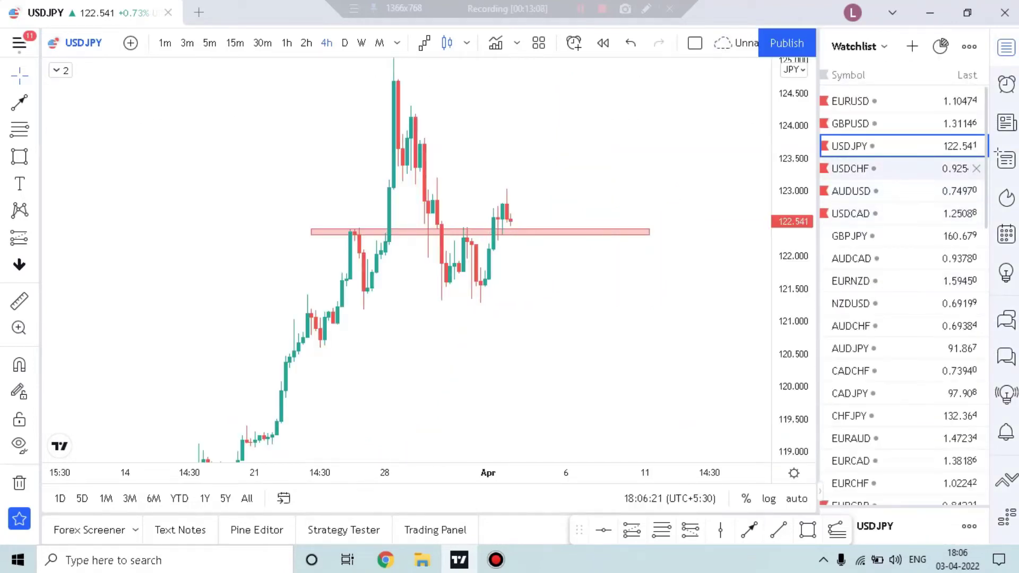
{"action": "left_click", "coordinate": [851, 168]}
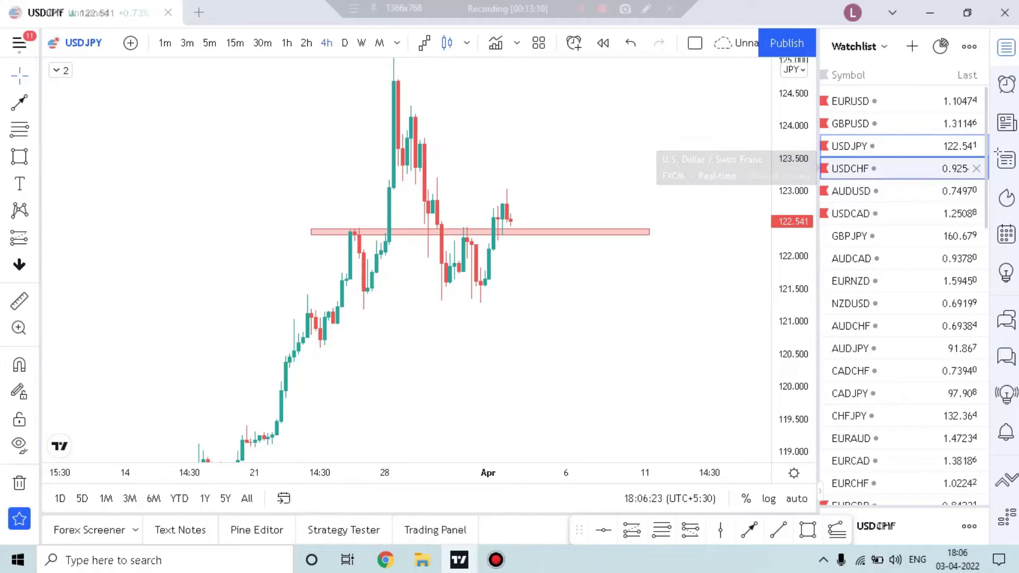
{"action": "left_click", "coordinate": [1006, 48]}
{"action": "scroll", "coordinate": [690, 347], "scroll_direction": "up", "scroll_amount": 3}
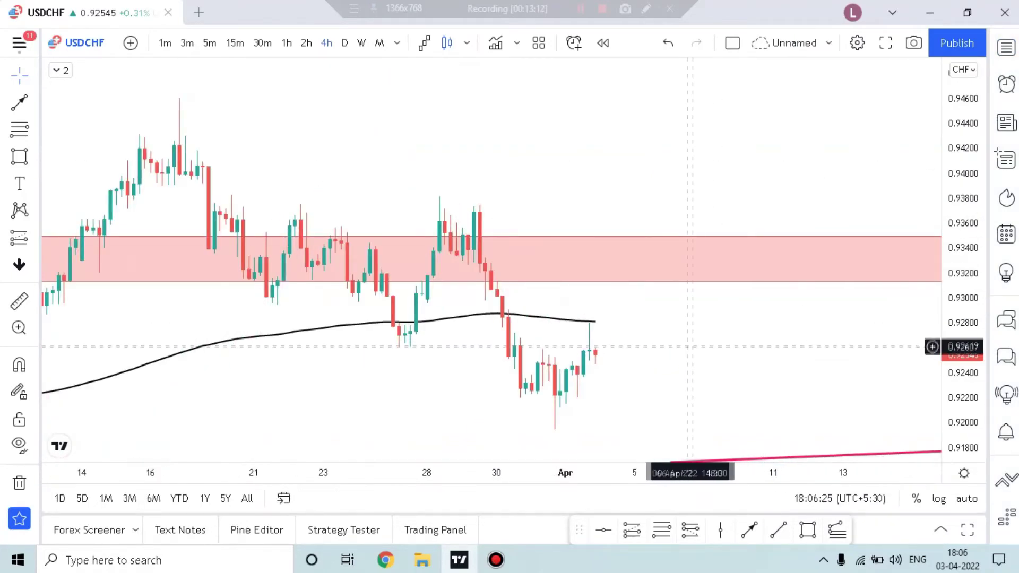
{"action": "right_click", "coordinate": [664, 332]}
{"action": "left_click", "coordinate": [714, 471]}
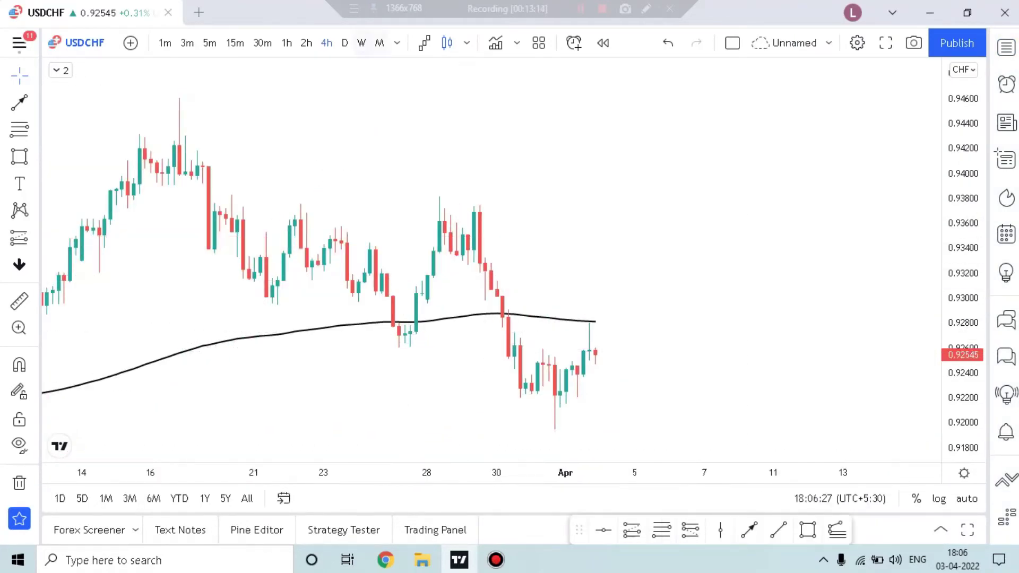
Draw a resistance rectangle on the weekly USDCHF chart between about 0.934 and 0.932, from spring 2021 to past the latest candle
{"action": "left_click_drag", "start_coordinate": [962, 93], "coordinate": [962, 454]}
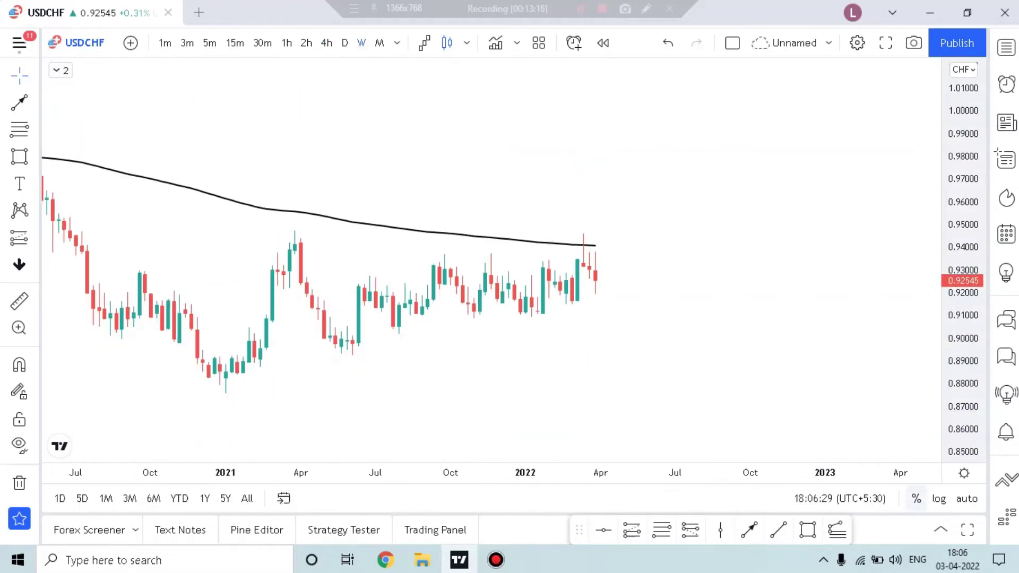
{"action": "left_click_drag", "start_coordinate": [675, 382], "coordinate": [871, 311]}
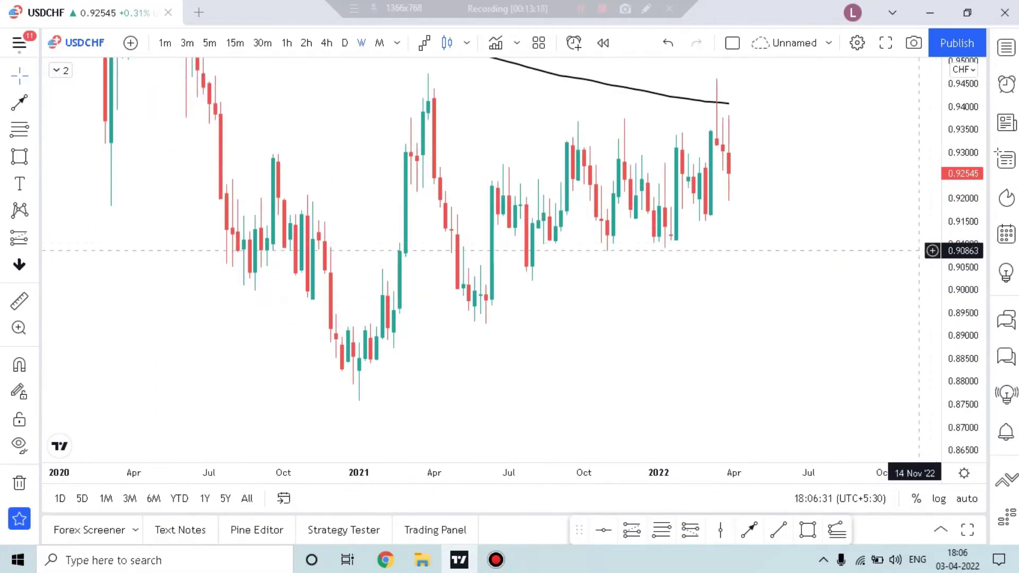
{"action": "left_click_drag", "start_coordinate": [820, 270], "coordinate": [713, 403]}
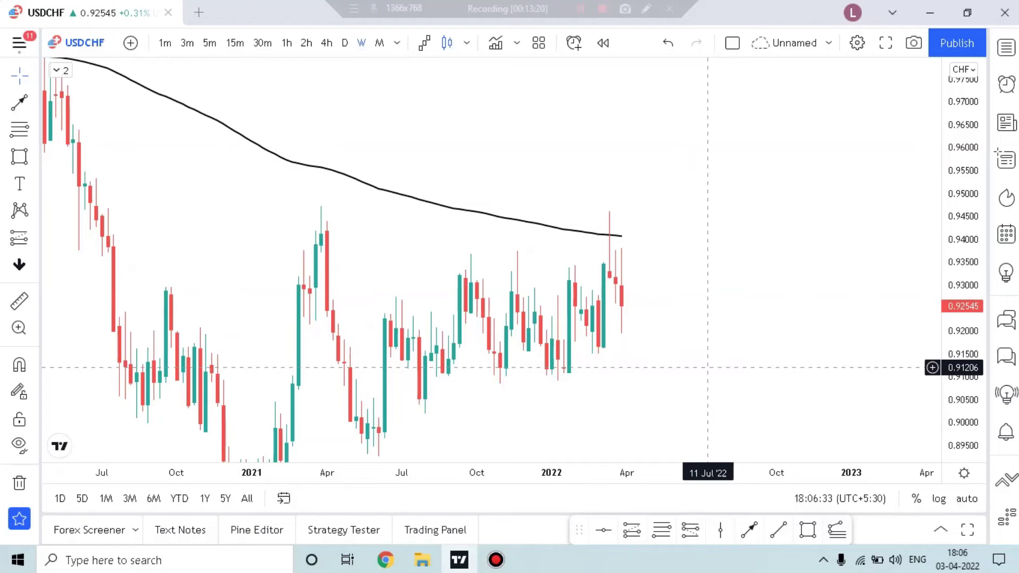
{"action": "scroll", "coordinate": [708, 322], "scroll_direction": "up", "scroll_amount": 2}
{"action": "left_click_drag", "start_coordinate": [694, 324], "coordinate": [763, 312]}
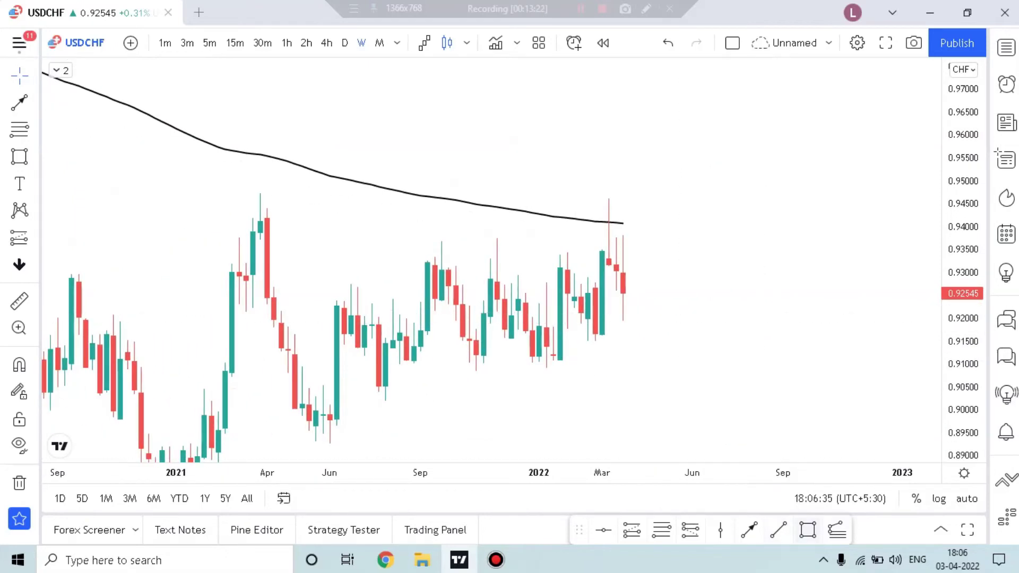
{"action": "left_click_drag", "start_coordinate": [253, 253], "coordinate": [777, 267]}
{"action": "left_click", "coordinate": [783, 194]}
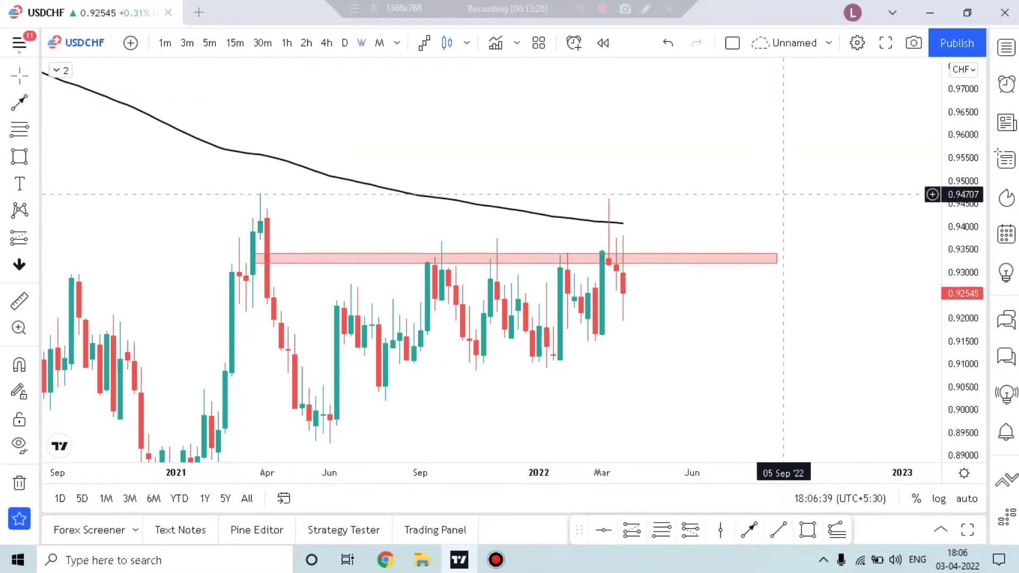
{"action": "scroll", "coordinate": [768, 298], "scroll_direction": "up", "scroll_amount": 3}
{"action": "left_click_drag", "start_coordinate": [768, 365], "coordinate": [876, 228]}
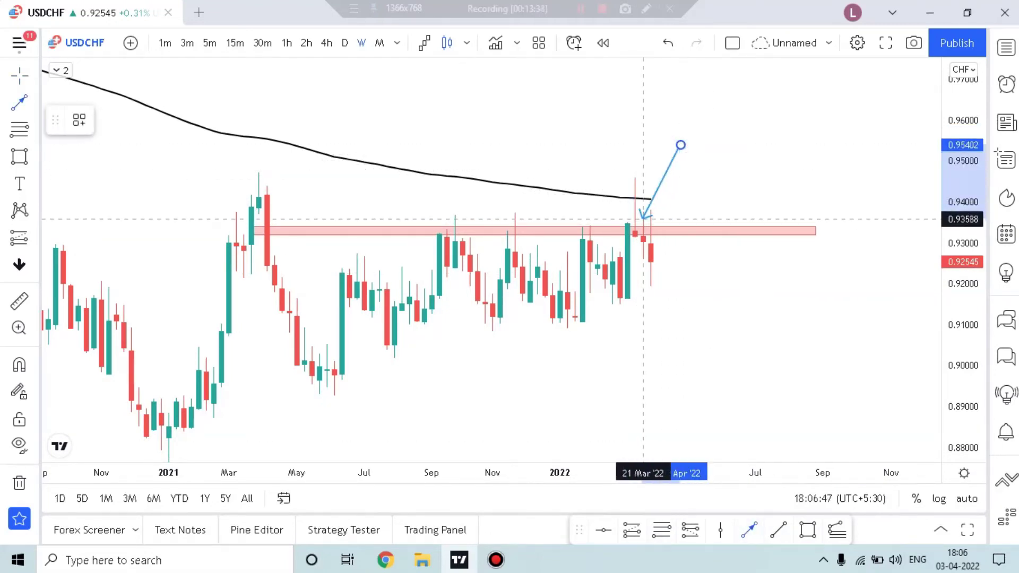
{"action": "key", "text": "Escape"}
On the daily chart, draw a rising trend line from about 0.8928 on 2 Jun 2021 to about 0.924 in mid-July 2022
{"action": "left_click", "coordinate": [345, 42]}
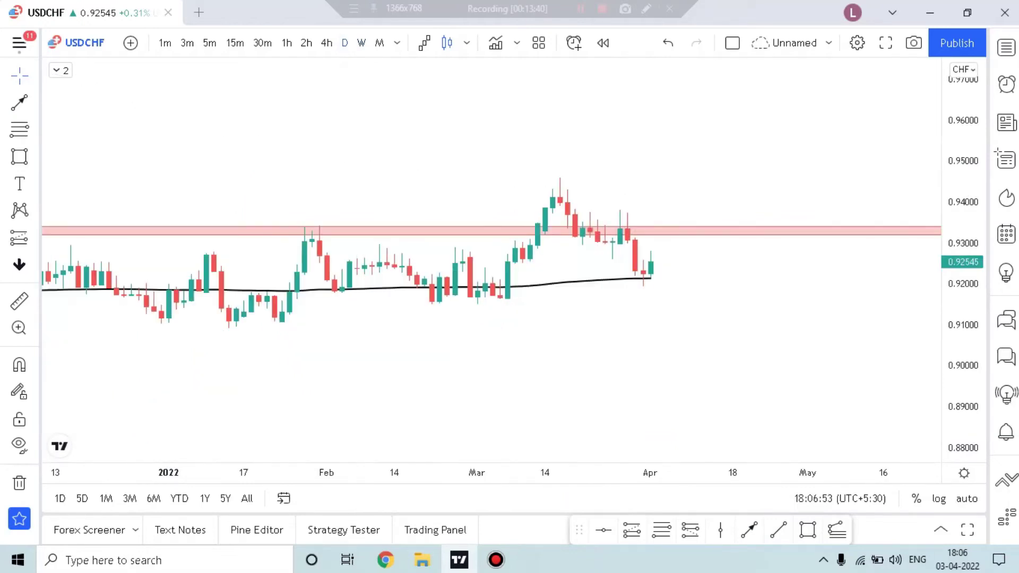
{"action": "scroll", "coordinate": [861, 325], "scroll_direction": "down", "scroll_amount": 5}
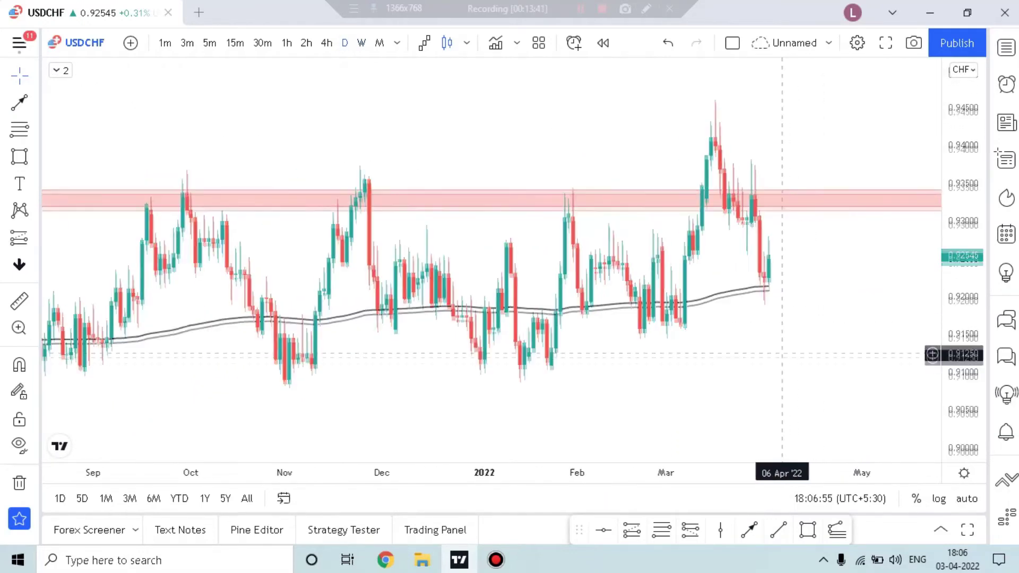
{"action": "left_click_drag", "start_coordinate": [782, 308], "coordinate": [679, 369]}
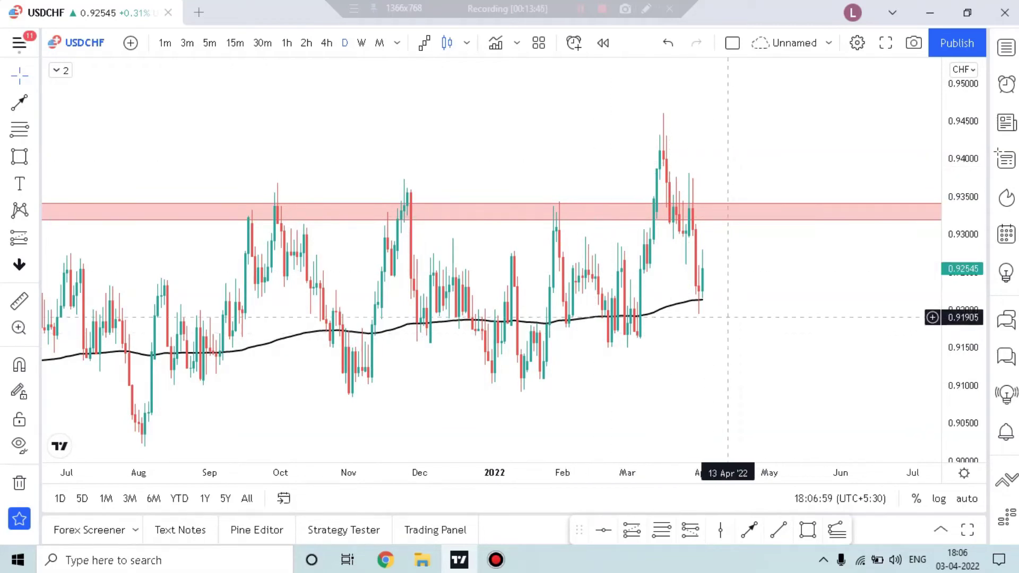
{"action": "scroll", "coordinate": [710, 271], "scroll_direction": "down", "scroll_amount": 5}
{"action": "left_click_drag", "start_coordinate": [836, 311], "coordinate": [774, 315]}
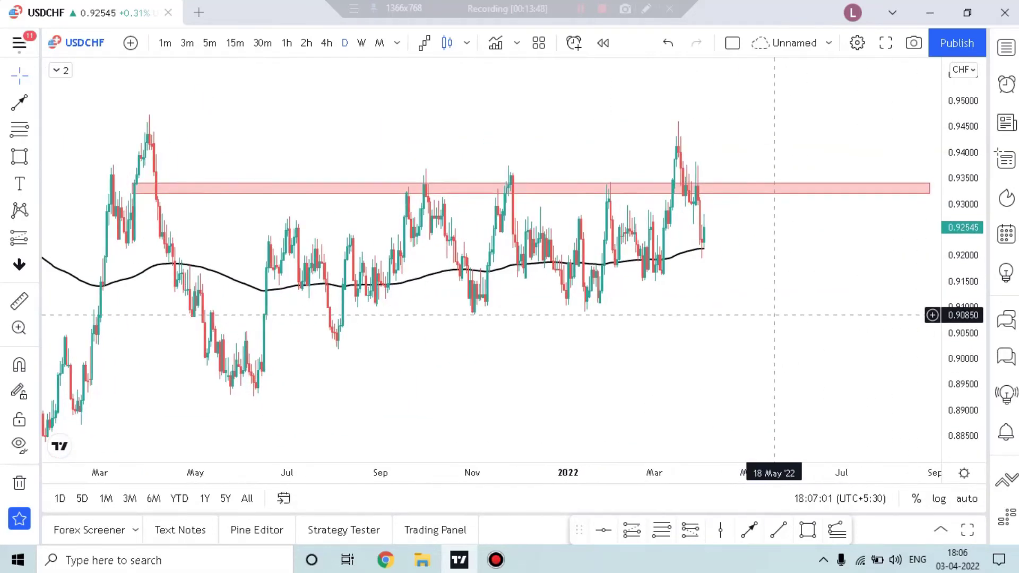
{"action": "left_click", "coordinate": [244, 396]}
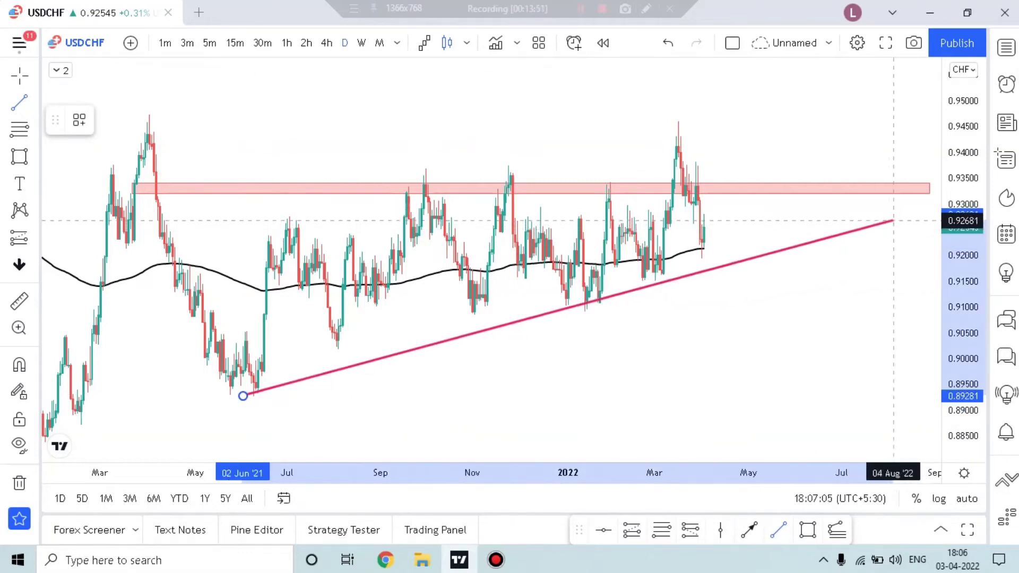
{"action": "left_click", "coordinate": [865, 235]}
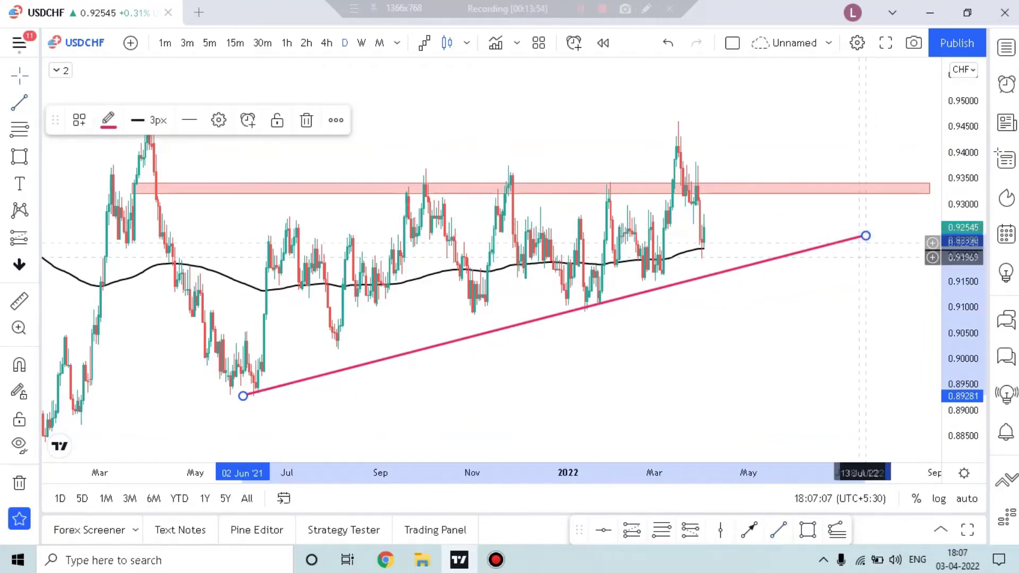
{"action": "left_click", "coordinate": [811, 298]}
Draw a support rectangle between about 0.9194 and 0.918 from 27 Sep 2021 to early August 2022
{"action": "left_click", "coordinate": [808, 529]}
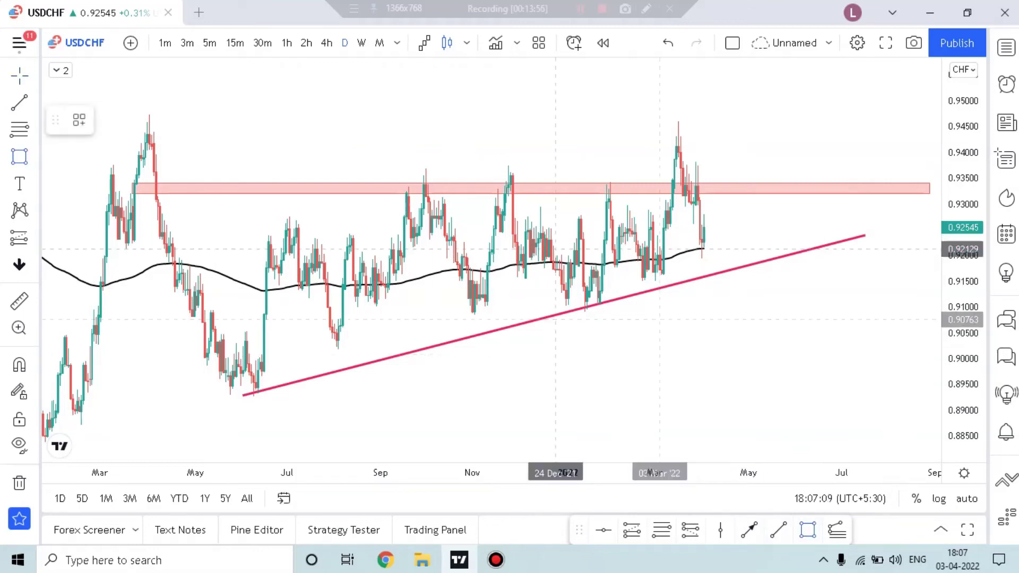
{"action": "left_click", "coordinate": [421, 267]}
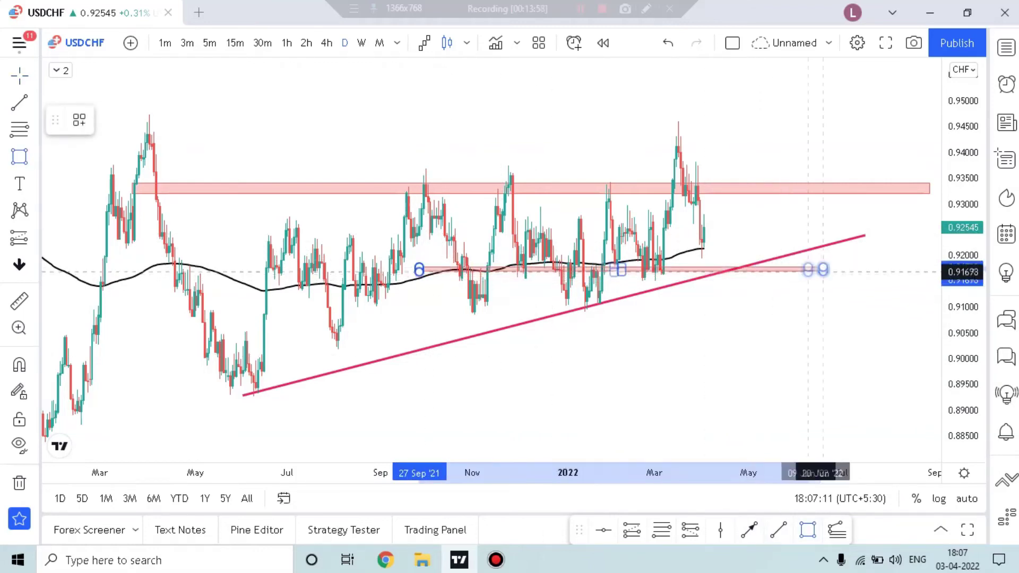
{"action": "left_click", "coordinate": [892, 264]}
Draw a bullish arrow from about 0.9127 on 6 Apr up to about 0.9549, and delete it
{"action": "scroll", "coordinate": [740, 346], "scroll_direction": "up", "scroll_amount": 3}
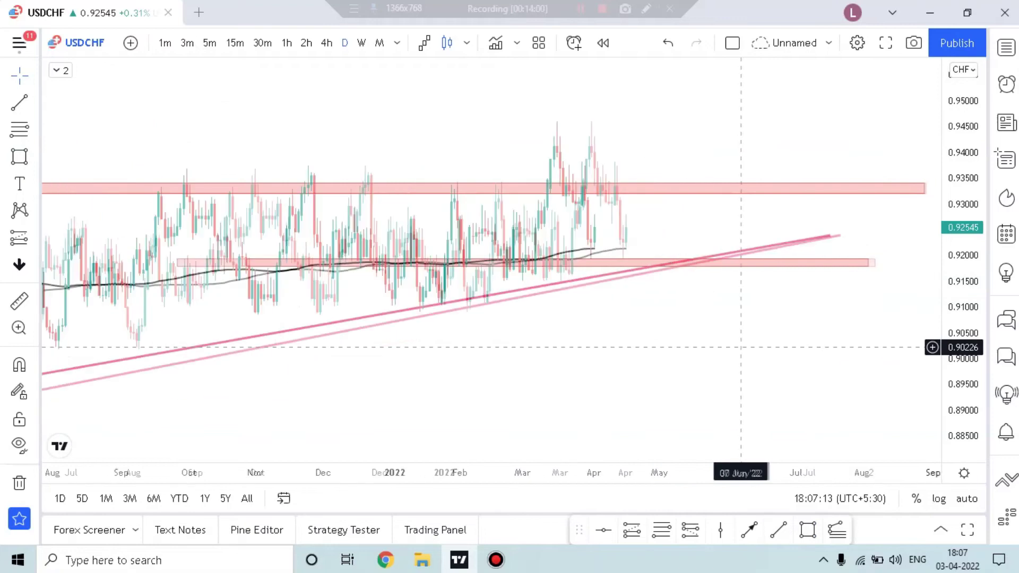
{"action": "scroll", "coordinate": [729, 366], "scroll_direction": "down", "scroll_amount": 3}
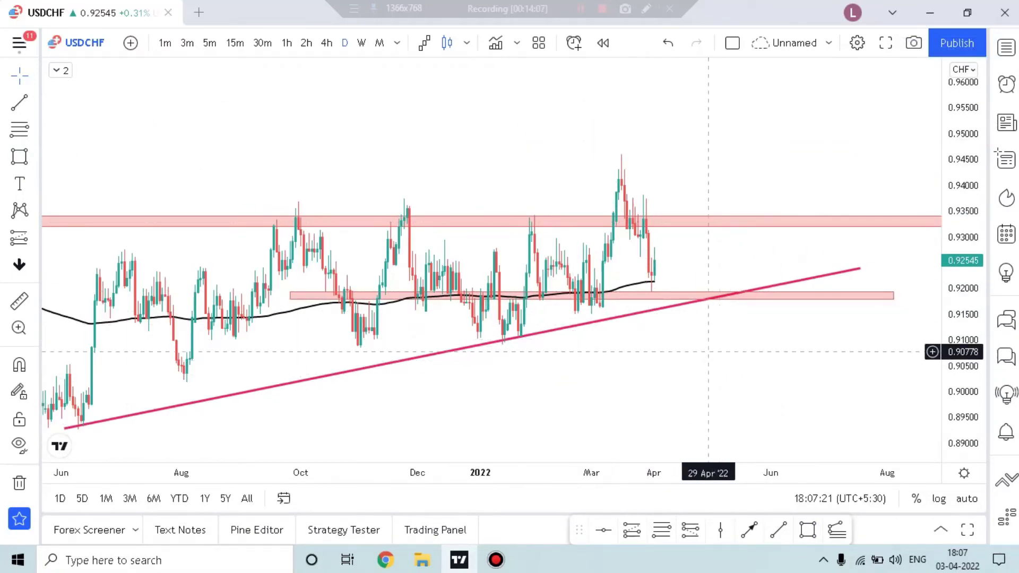
{"action": "scroll", "coordinate": [691, 350], "scroll_direction": "up", "scroll_amount": 3}
{"action": "left_click_drag", "start_coordinate": [626, 362], "coordinate": [792, 356]}
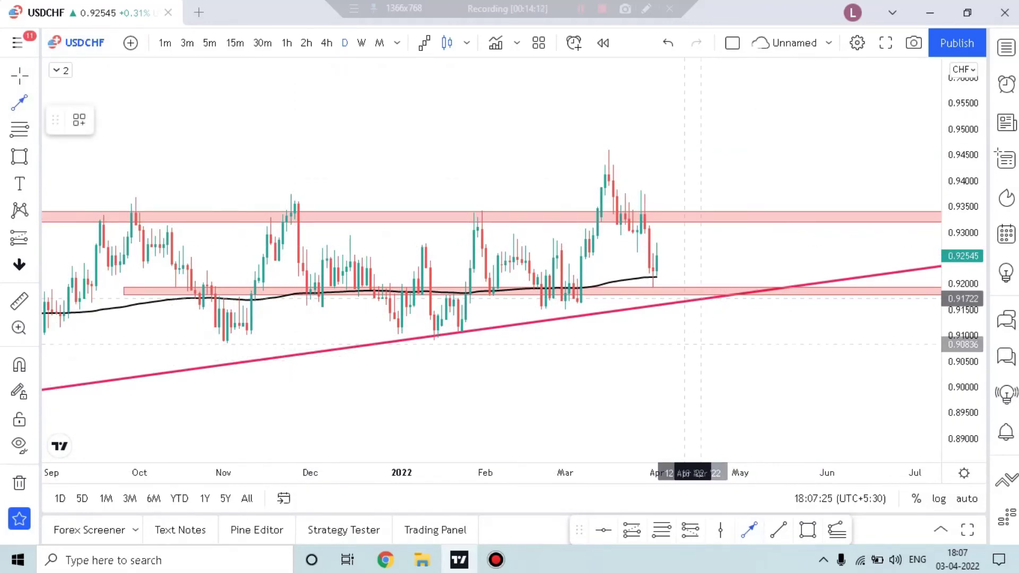
{"action": "left_click", "coordinate": [669, 321]}
{"action": "left_click", "coordinate": [820, 104]}
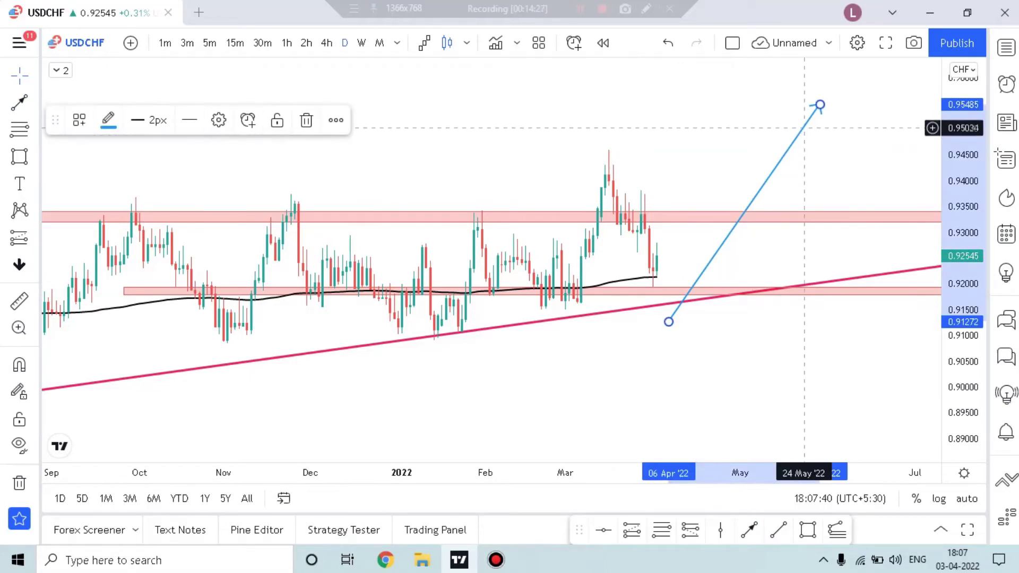
{"action": "left_click", "coordinate": [804, 127]}
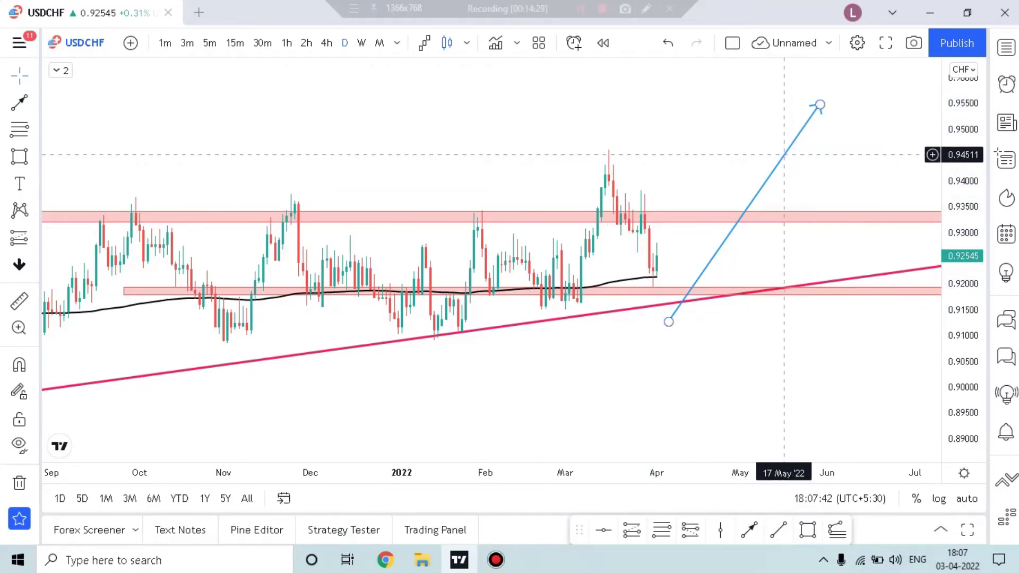
{"action": "left_click", "coordinate": [785, 155]}
{"action": "left_click", "coordinate": [305, 121]}
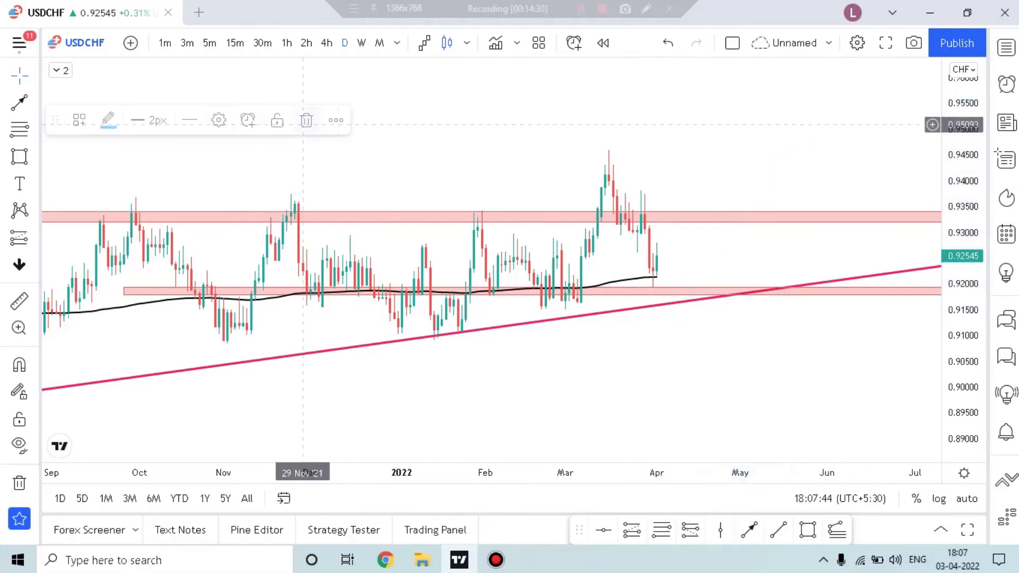
Examine USDCHF on the 4-hour chart against the moving average, both zones and the rising trend line
{"action": "left_click", "coordinate": [327, 43]}
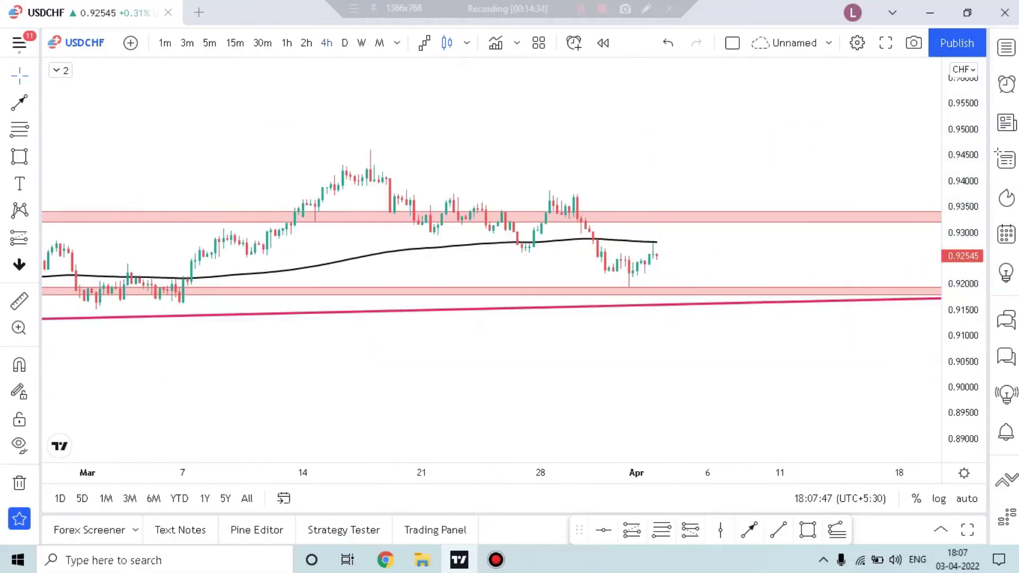
{"action": "scroll", "coordinate": [818, 313], "scroll_direction": "down", "scroll_amount": 3}
{"action": "scroll", "coordinate": [786, 312], "scroll_direction": "up", "scroll_amount": 3}
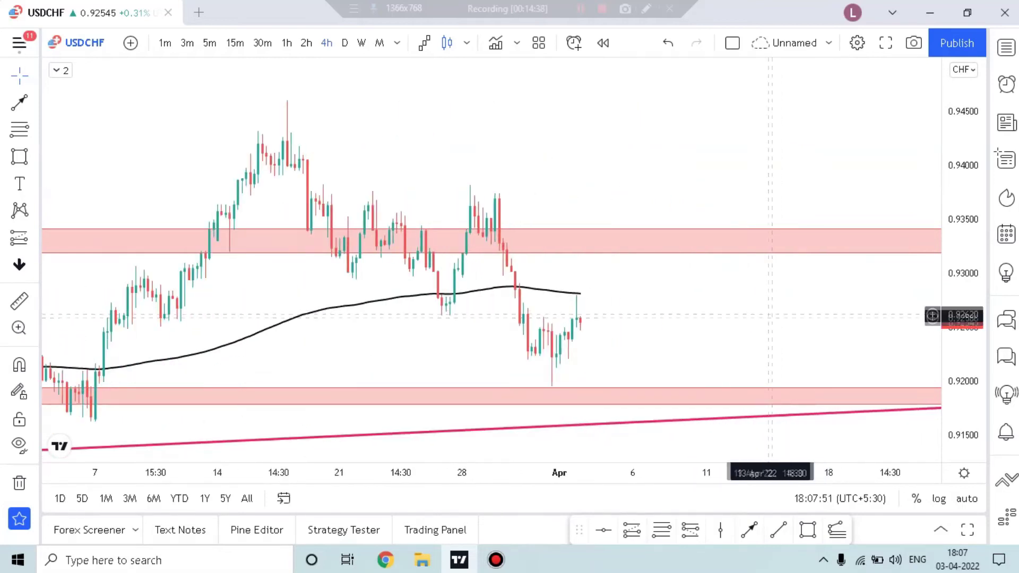
{"action": "scroll", "coordinate": [771, 315], "scroll_direction": "down", "scroll_amount": 4}
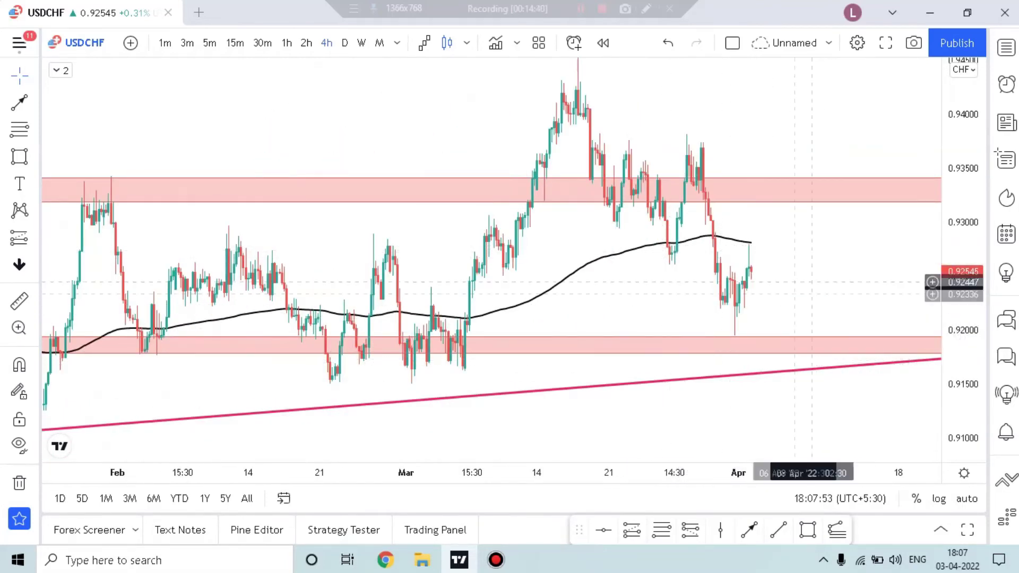
{"action": "scroll", "coordinate": [842, 268], "scroll_direction": "up", "scroll_amount": 4}
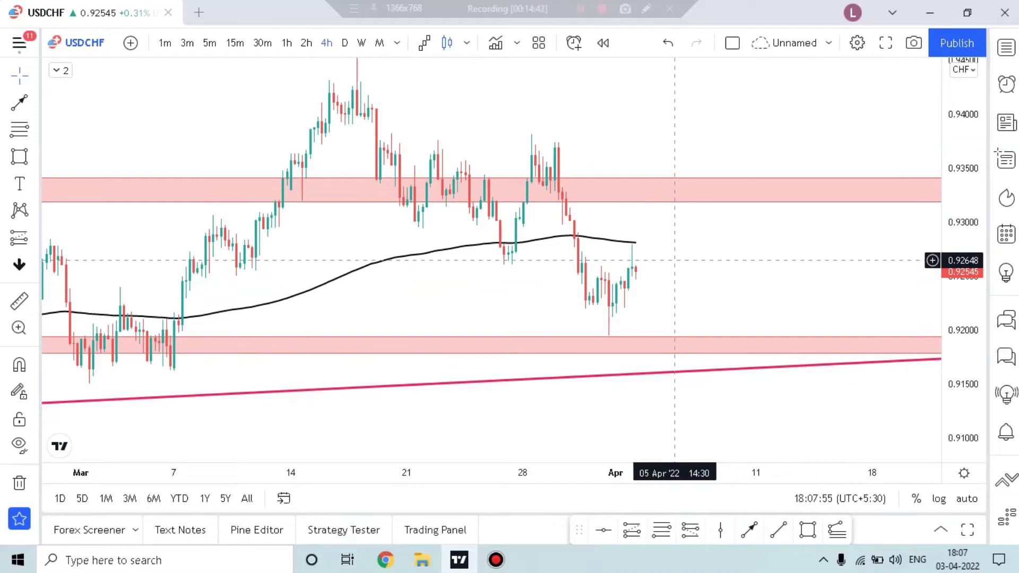
{"action": "scroll", "coordinate": [674, 260], "scroll_direction": "down", "scroll_amount": 4}
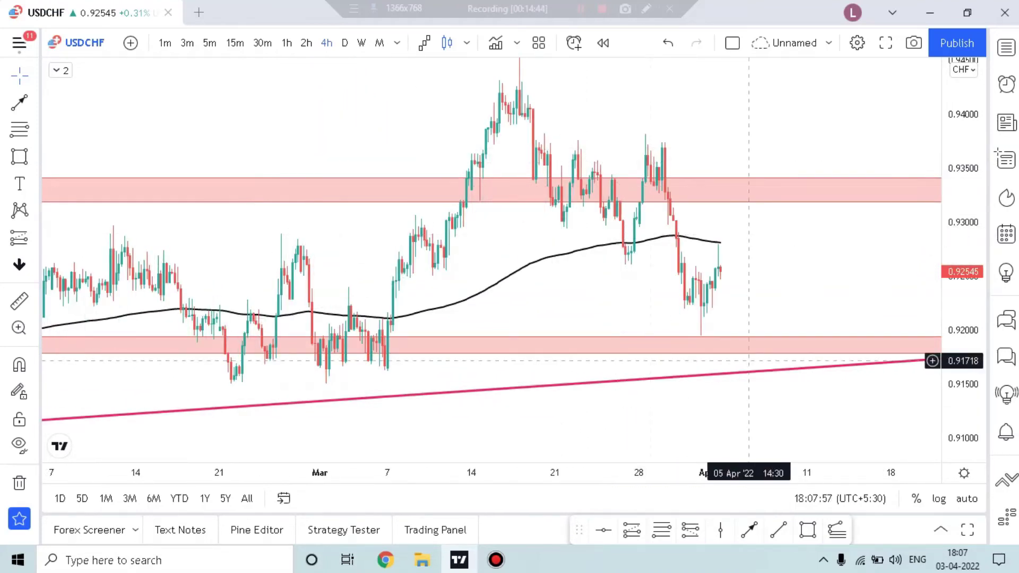
{"action": "left_click_drag", "start_coordinate": [763, 397], "coordinate": [659, 263]}
{"action": "scroll", "coordinate": [735, 259], "scroll_direction": "down", "scroll_amount": 4}
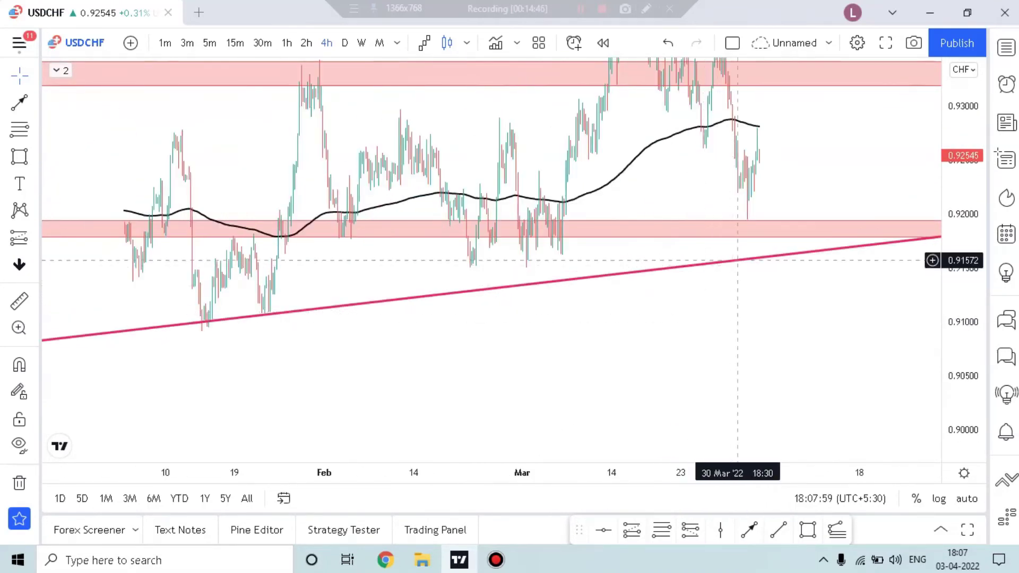
{"action": "left_click_drag", "start_coordinate": [794, 273], "coordinate": [717, 397]}
{"action": "scroll", "coordinate": [746, 283], "scroll_direction": "down", "scroll_amount": 5}
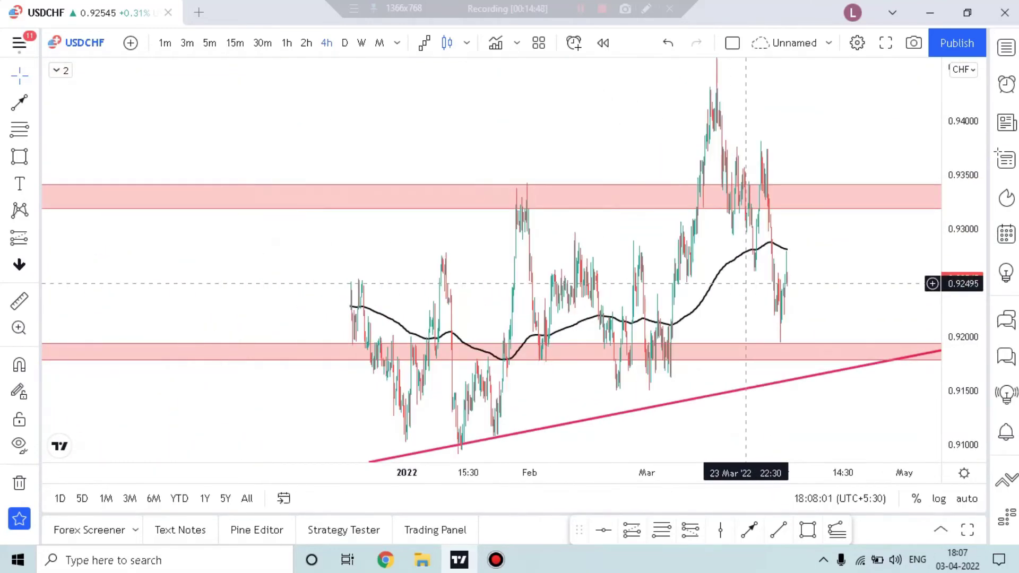
{"action": "scroll", "coordinate": [748, 280], "scroll_direction": "up", "scroll_amount": 4}
{"action": "left_click_drag", "start_coordinate": [766, 252], "coordinate": [775, 319]}
{"action": "scroll", "coordinate": [701, 331], "scroll_direction": "up", "scroll_amount": 3}
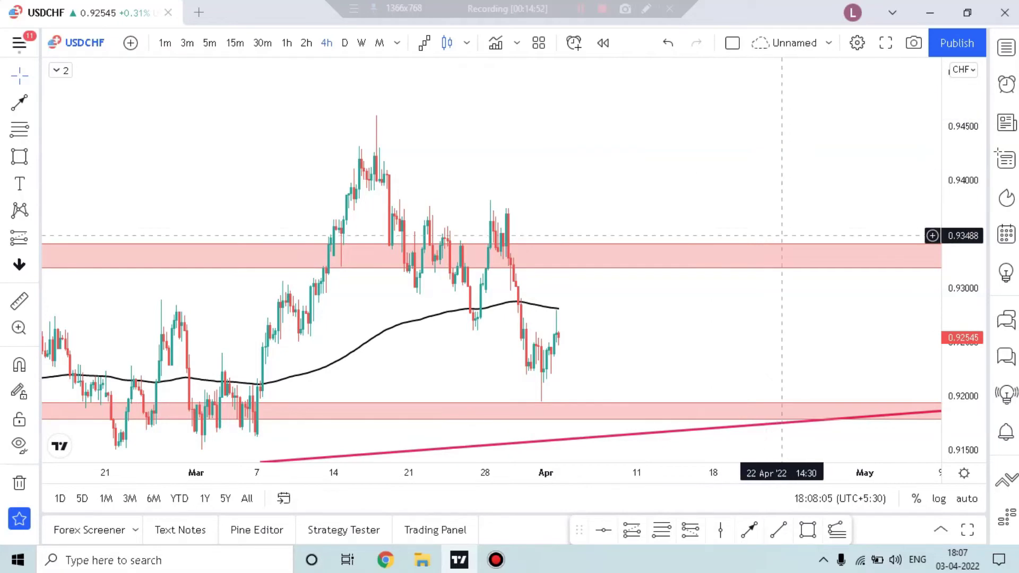
{"action": "scroll", "coordinate": [782, 235], "scroll_direction": "down", "scroll_amount": 3}
{"action": "left_click_drag", "start_coordinate": [813, 301], "coordinate": [687, 285]}
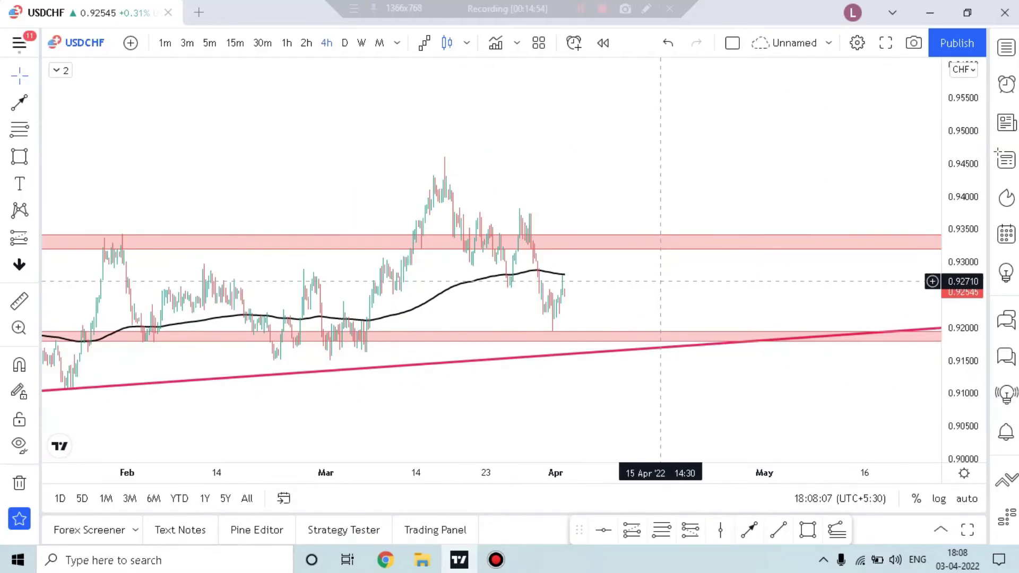
Open the AUDUSD chart from the watchlist and switch it to the weekly timeframe
{"action": "left_click", "coordinate": [1006, 47]}
{"action": "left_click", "coordinate": [904, 190]}
{"action": "left_click", "coordinate": [1006, 47]}
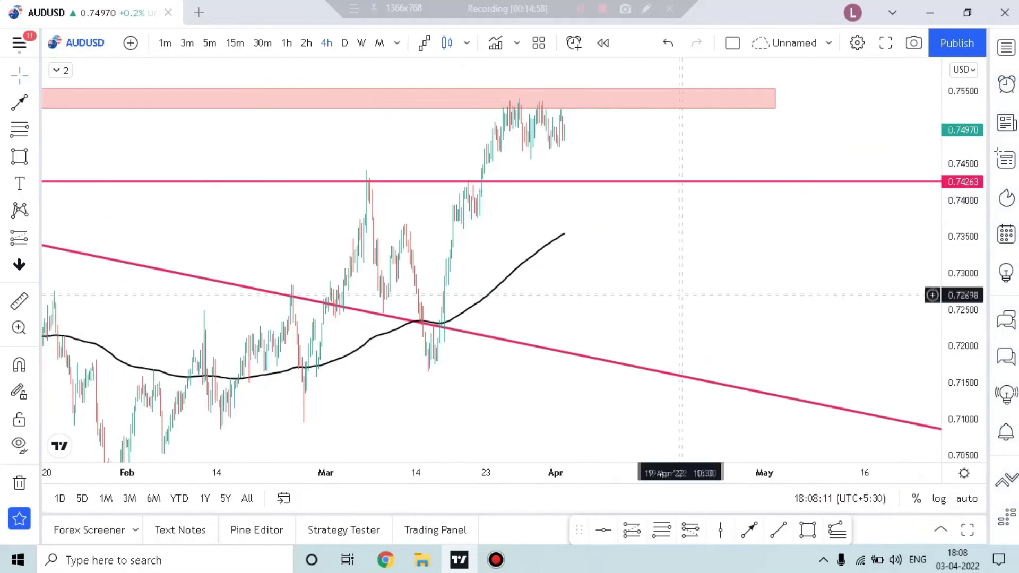
{"action": "scroll", "coordinate": [680, 294], "scroll_direction": "up", "scroll_amount": 4}
{"action": "left_click", "coordinate": [361, 42]}
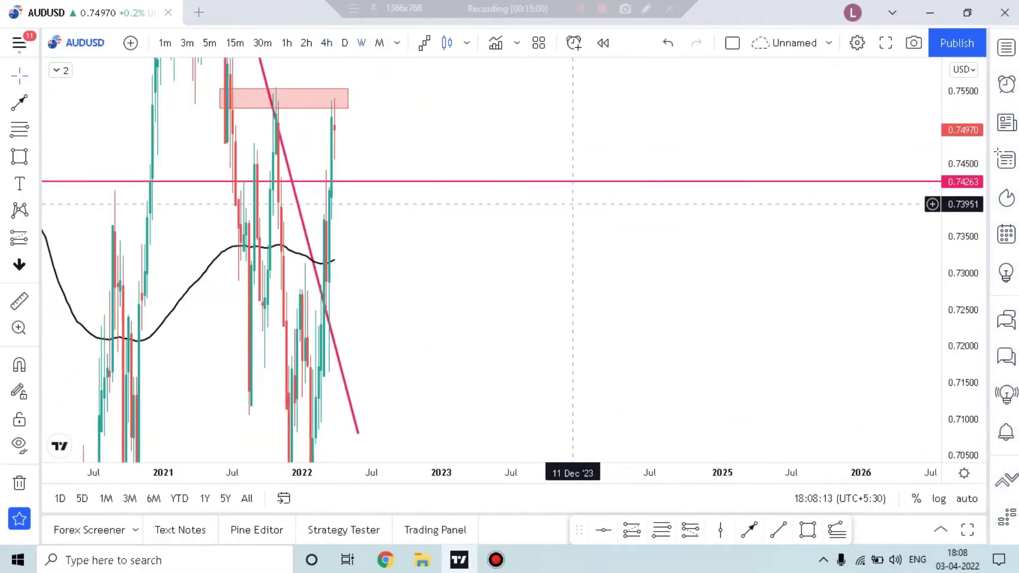
Shift AUDUSD's falling trend line slightly so it starts at about 0.8009 on 22 Feb 2021
{"action": "scroll", "coordinate": [704, 285], "scroll_direction": "up", "scroll_amount": 5}
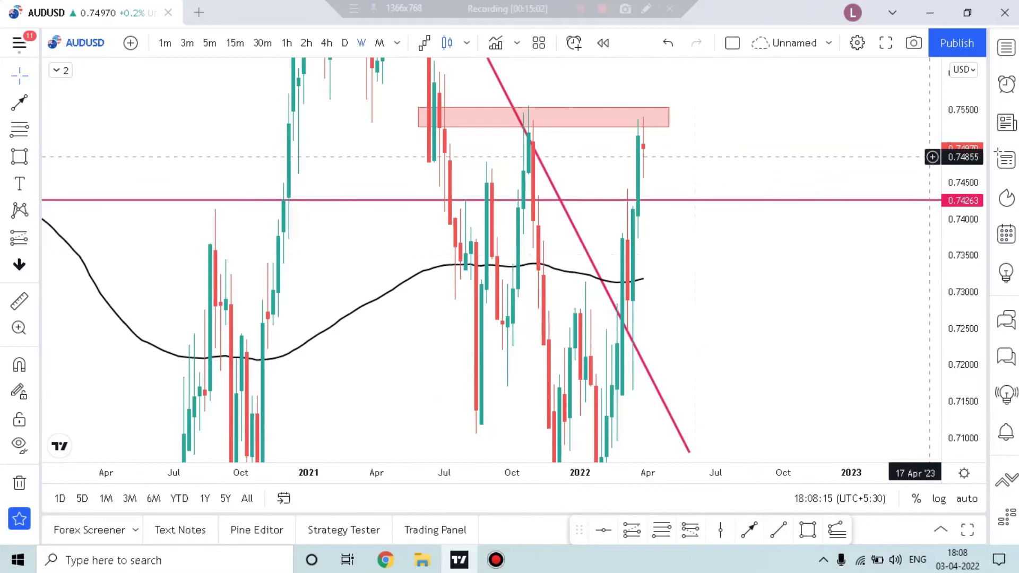
{"action": "scroll", "coordinate": [759, 320], "scroll_direction": "left", "scroll_amount": 5}
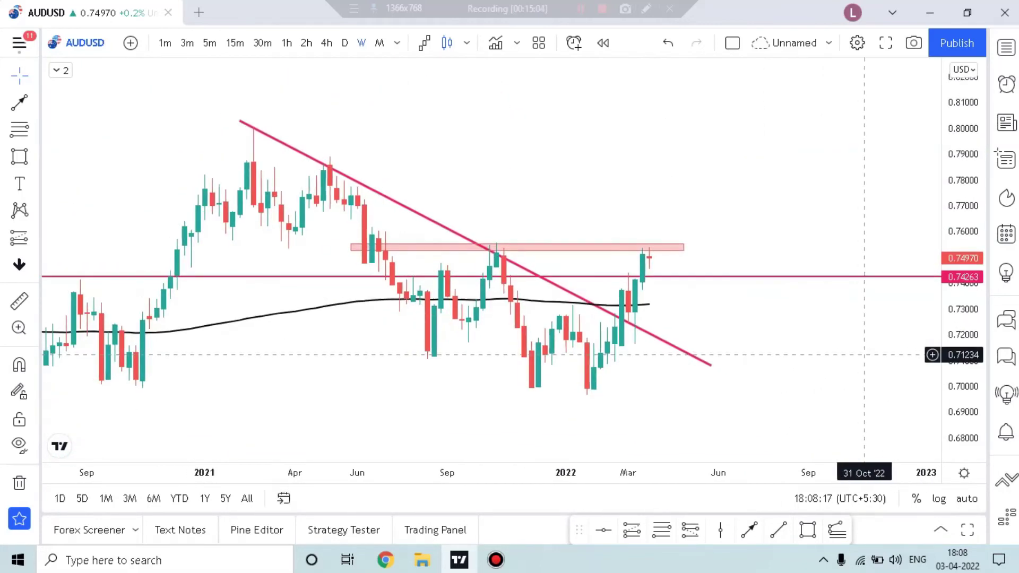
{"action": "left_click_drag", "start_coordinate": [756, 380], "coordinate": [777, 388]}
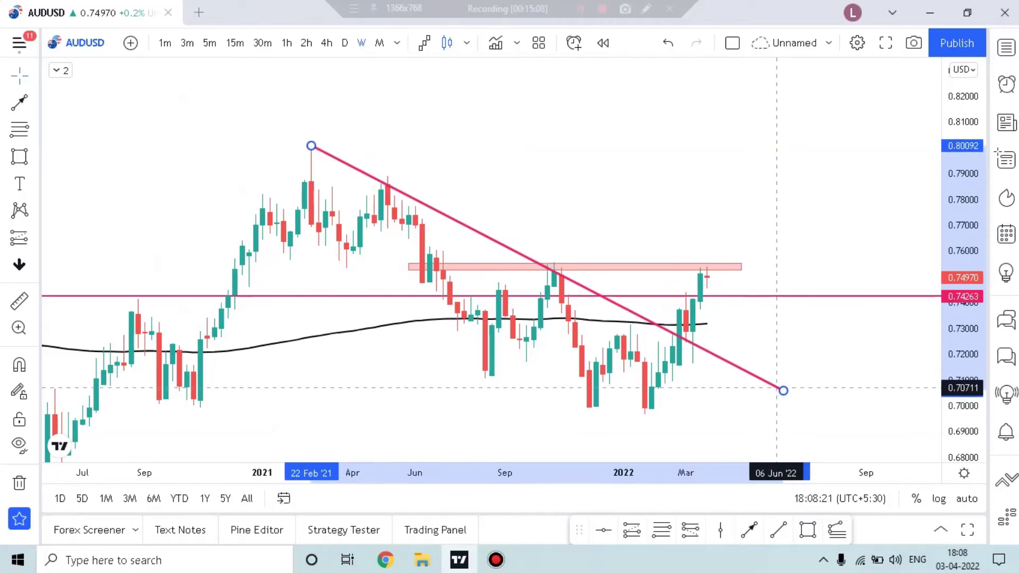
{"action": "left_click", "coordinate": [865, 370]}
{"action": "scroll", "coordinate": [831, 419], "scroll_direction": "up", "scroll_amount": 3}
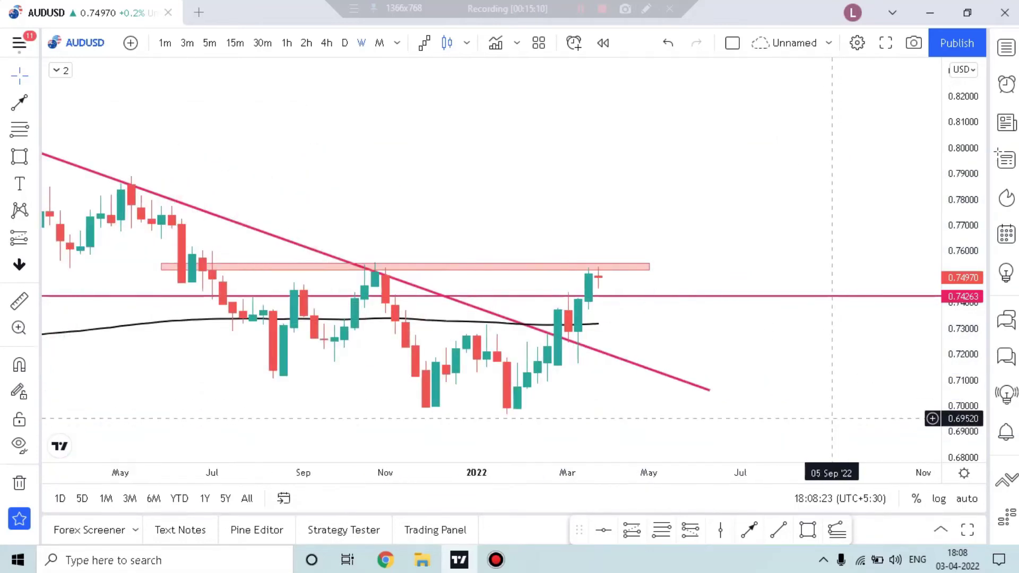
Draw an upward arrow from about 0.7068 to about 0.7254 on 21 Mar 2022, marking the trend line retest, and delete it
{"action": "left_click_drag", "start_coordinate": [832, 387], "coordinate": [858, 293]}
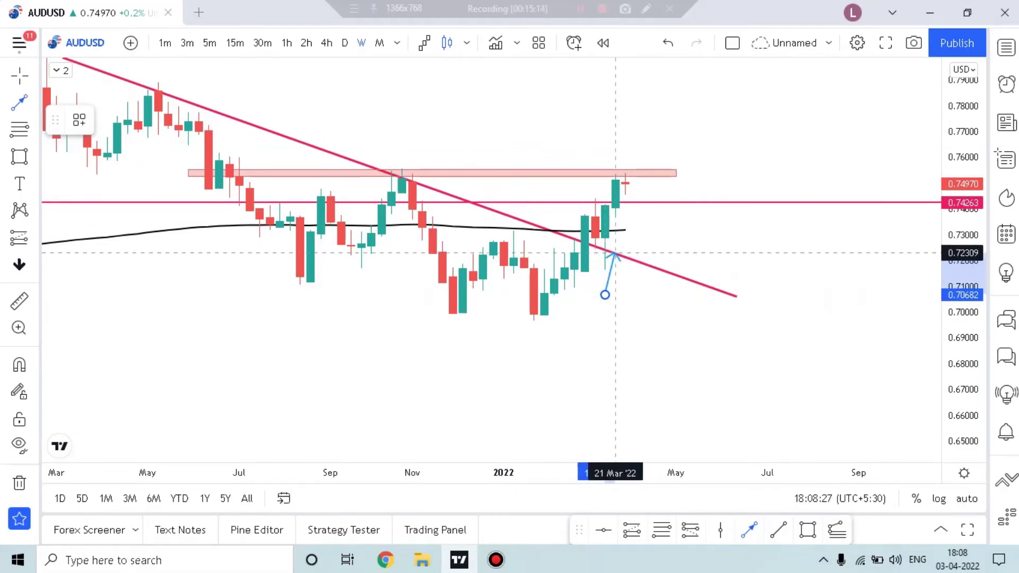
{"action": "left_click", "coordinate": [616, 249]}
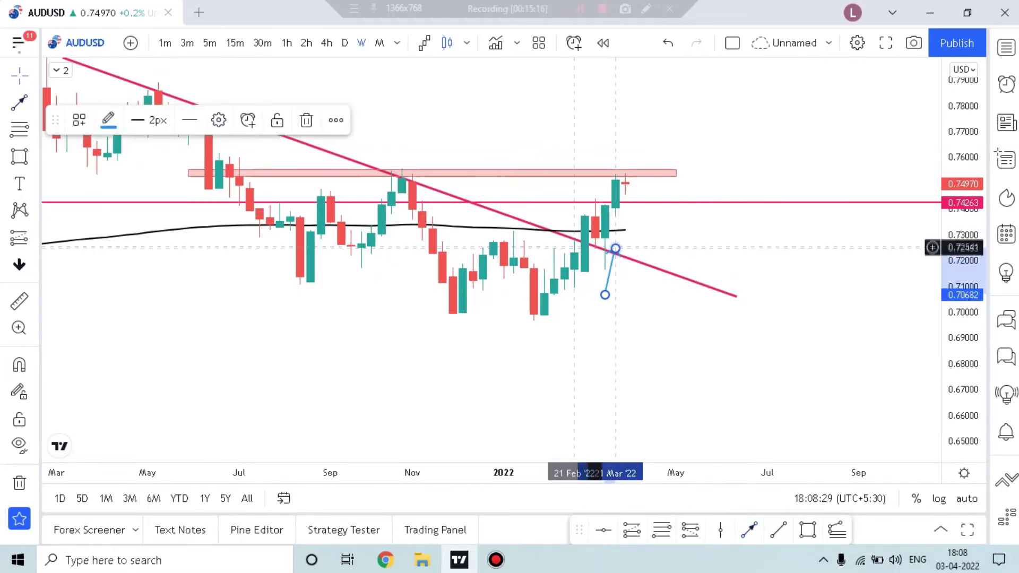
{"action": "left_click", "coordinate": [307, 120]}
Draw a downward arrow from about 0.7721 on 4 Apr to about 0.7562 on 14 Mar above the resistance zone, and delete it
{"action": "scroll", "coordinate": [645, 320], "scroll_direction": "up", "scroll_amount": 5}
{"action": "scroll", "coordinate": [645, 320], "scroll_direction": "left", "scroll_amount": 4}
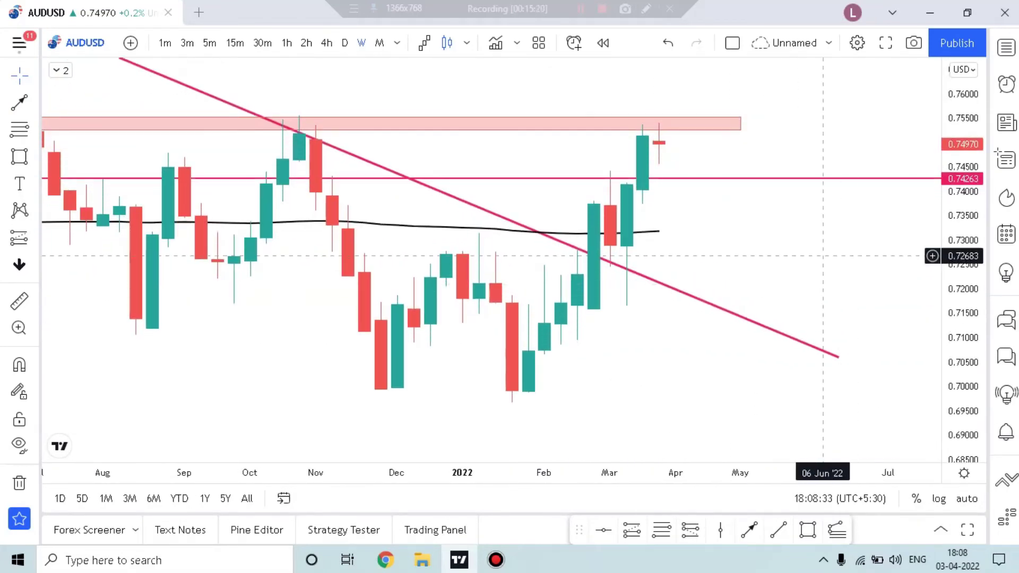
{"action": "left_click_drag", "start_coordinate": [791, 305], "coordinate": [769, 393]}
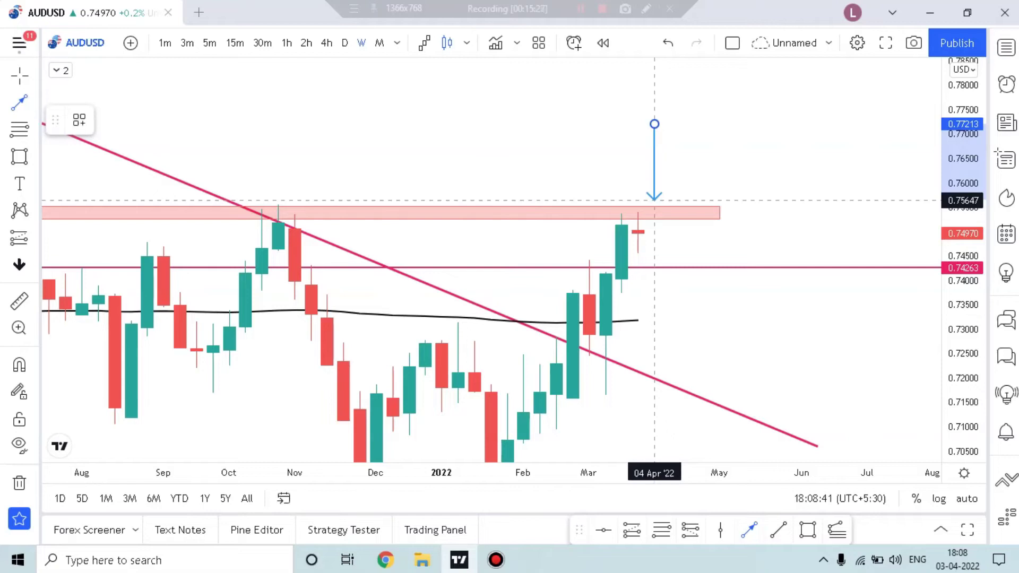
{"action": "left_click", "coordinate": [606, 201]}
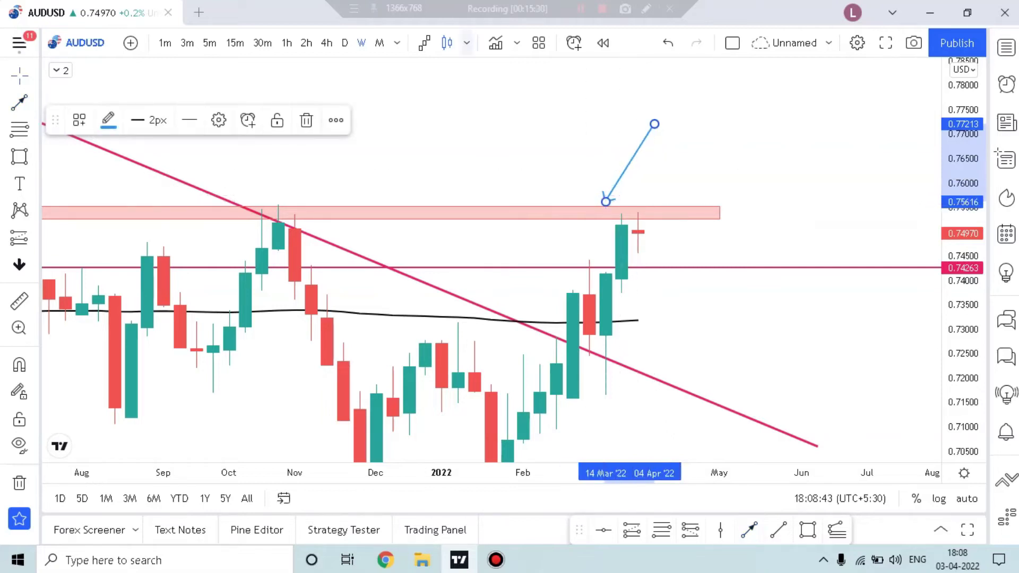
{"action": "left_click", "coordinate": [306, 120]}
Examine AUDUSD on the daily chart against the resistance zone, the horizontal line, the moving average and the falling trend line
{"action": "left_click", "coordinate": [345, 43]}
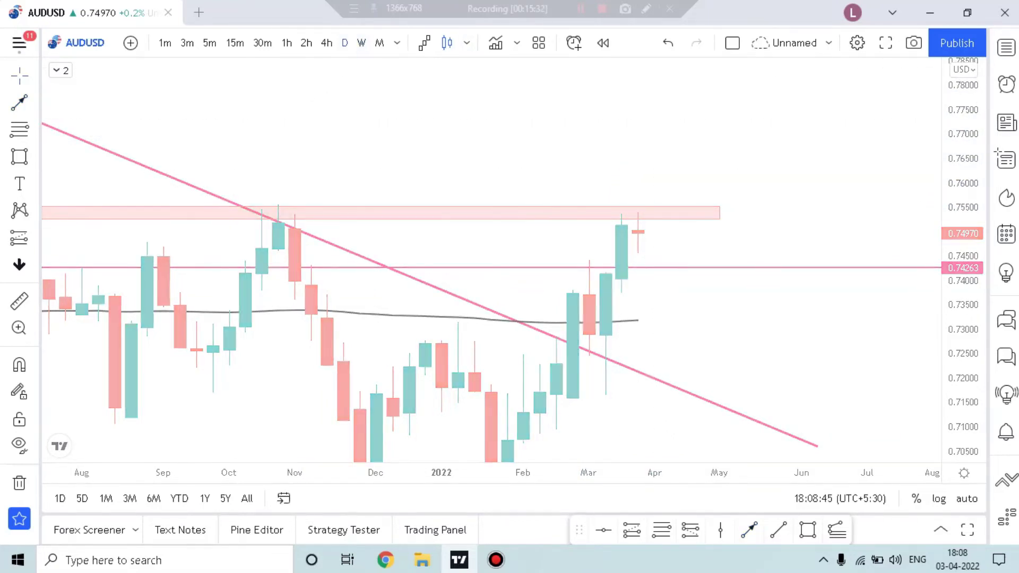
{"action": "scroll", "coordinate": [759, 290], "scroll_direction": "down", "scroll_amount": 6}
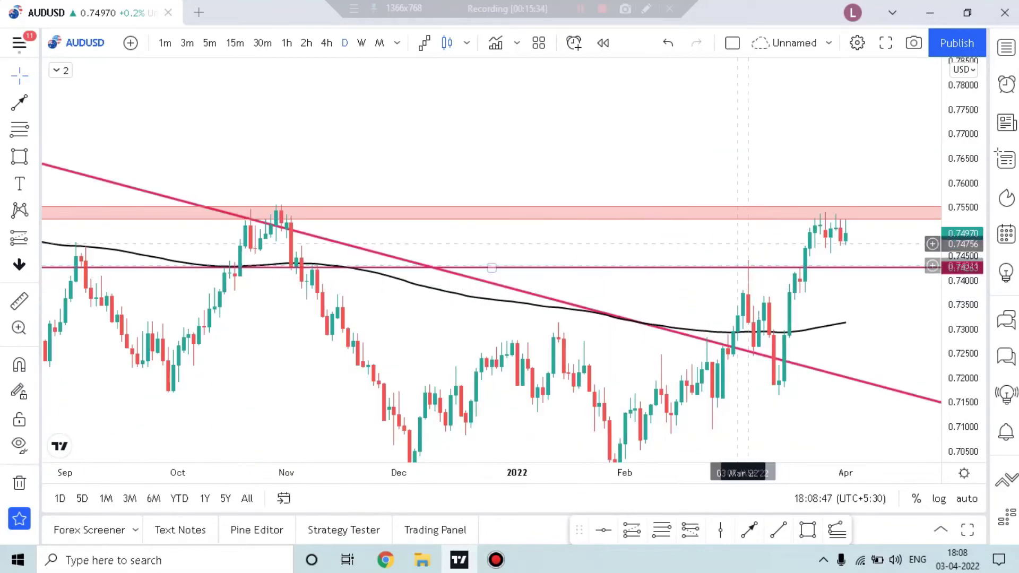
{"action": "scroll", "coordinate": [711, 213], "scroll_direction": "down", "scroll_amount": 4}
{"action": "scroll", "coordinate": [707, 213], "scroll_direction": "up", "scroll_amount": 4}
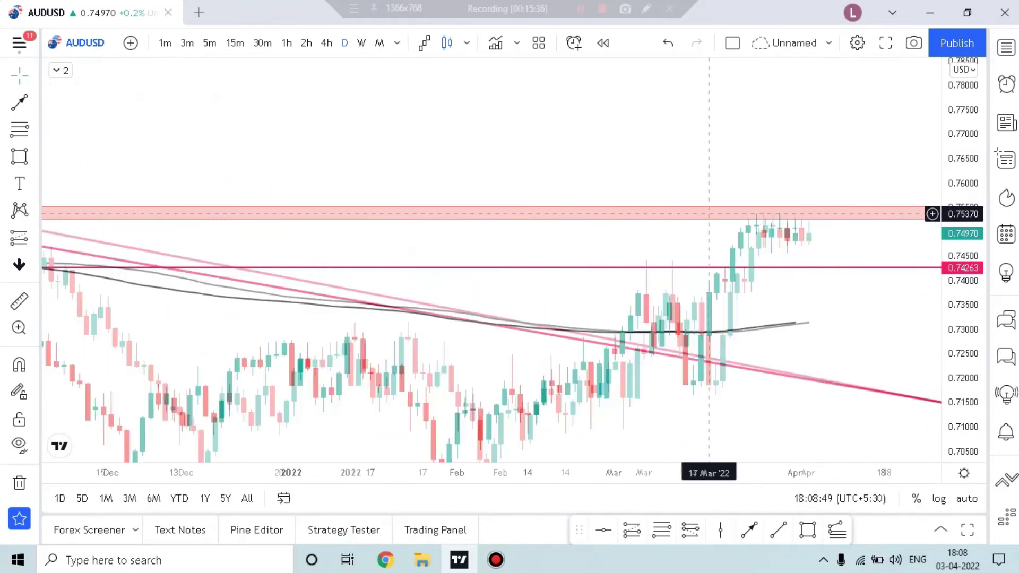
{"action": "left_click_drag", "start_coordinate": [962, 338], "coordinate": [962, 195]}
{"action": "left_click_drag", "start_coordinate": [847, 200], "coordinate": [783, 201]}
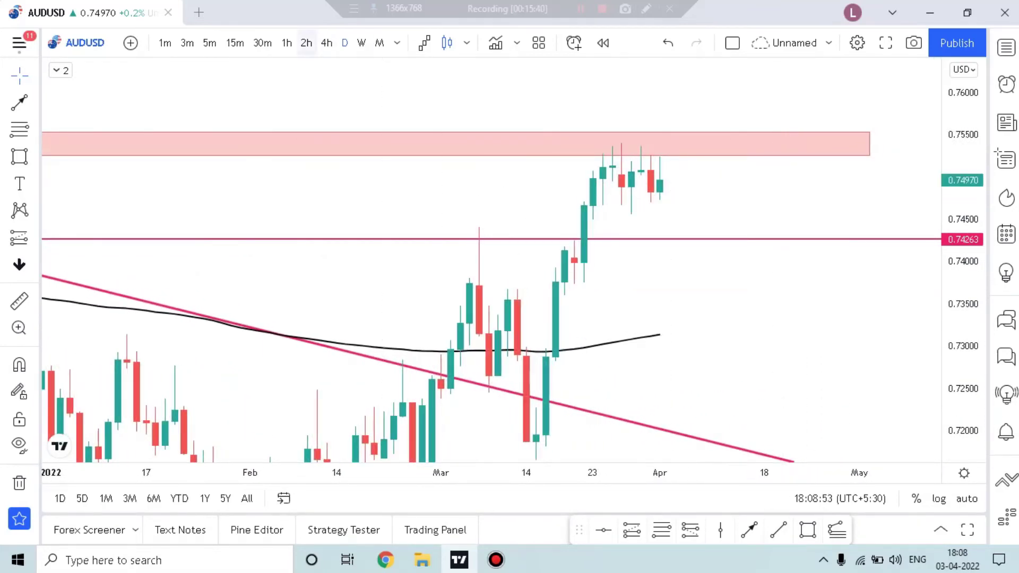
On the 4-hour chart, draw an arrow from about 0.7586 down to the resistance zone's late-March highs, and delete it
{"action": "left_click", "coordinate": [327, 42]}
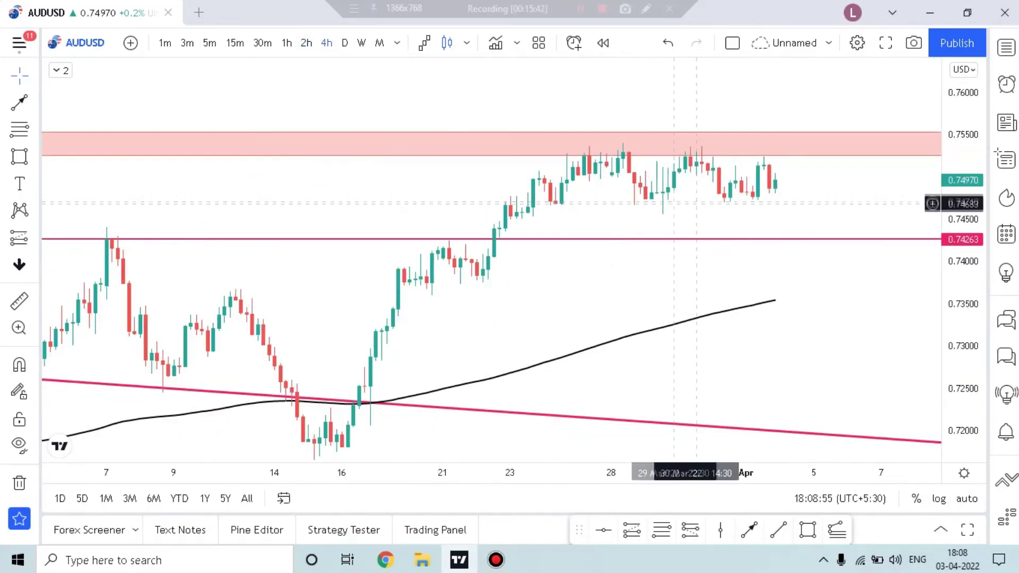
{"action": "left_click_drag", "start_coordinate": [958, 313], "coordinate": [918, 186]}
{"action": "left_click_drag", "start_coordinate": [848, 166], "coordinate": [701, 247]}
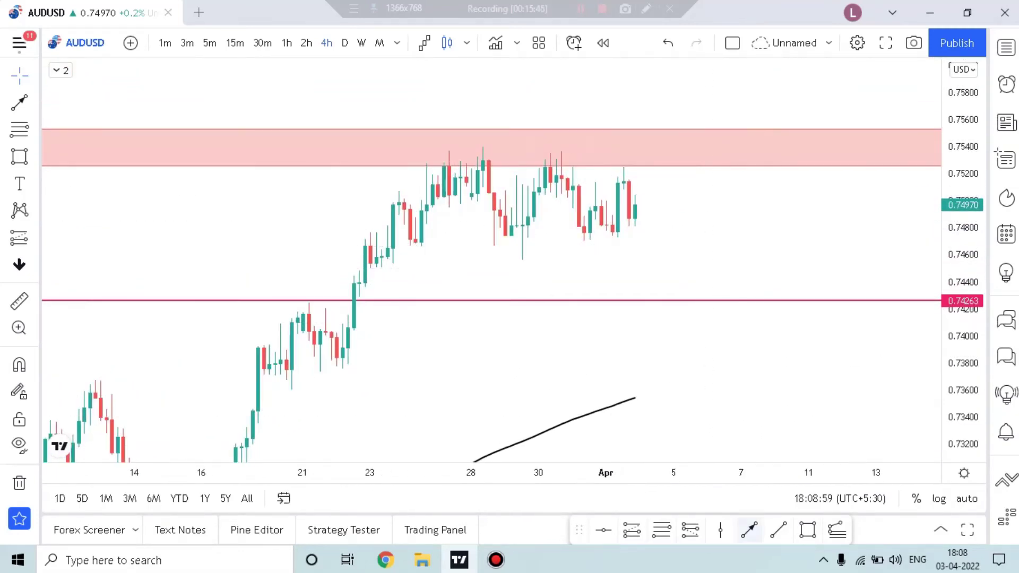
{"action": "left_click", "coordinate": [516, 85]}
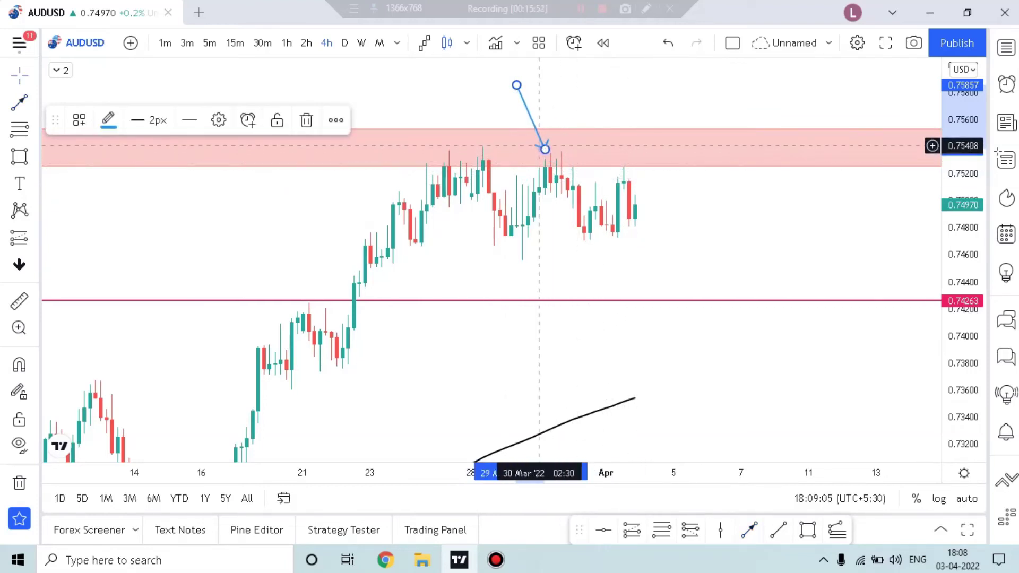
{"action": "left_click", "coordinate": [305, 118]}
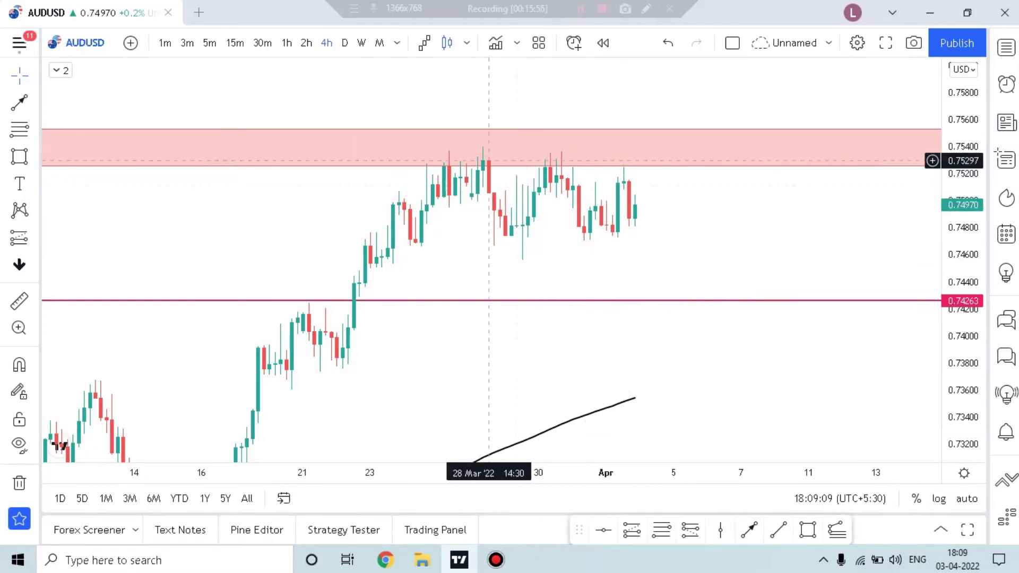
On the daily chart, lower the horizontal support line to 0.73755
{"action": "left_click", "coordinate": [345, 42]}
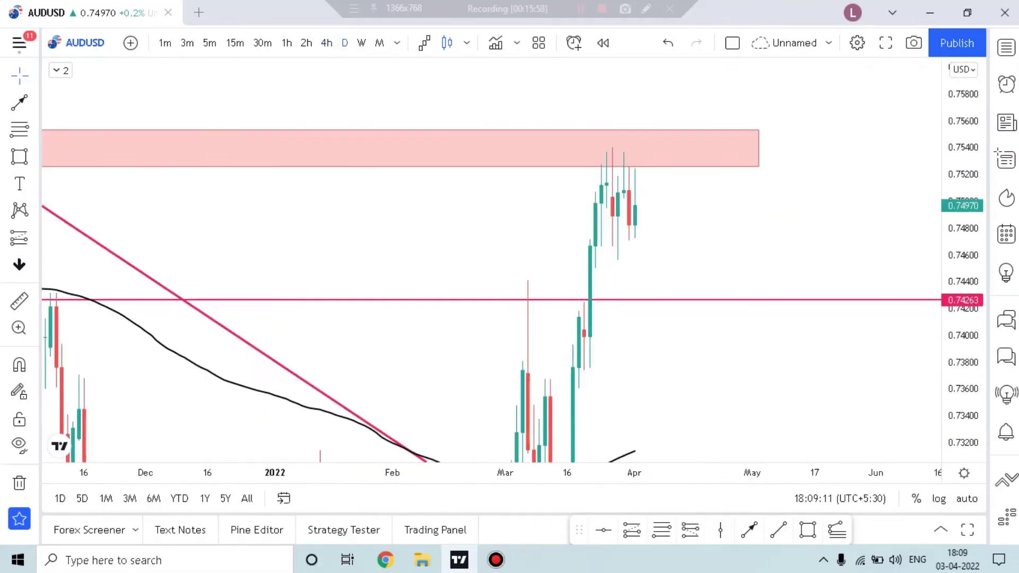
{"action": "left_click_drag", "start_coordinate": [790, 362], "coordinate": [800, 275]}
{"action": "scroll", "coordinate": [801, 271], "scroll_direction": "up", "scroll_amount": 4}
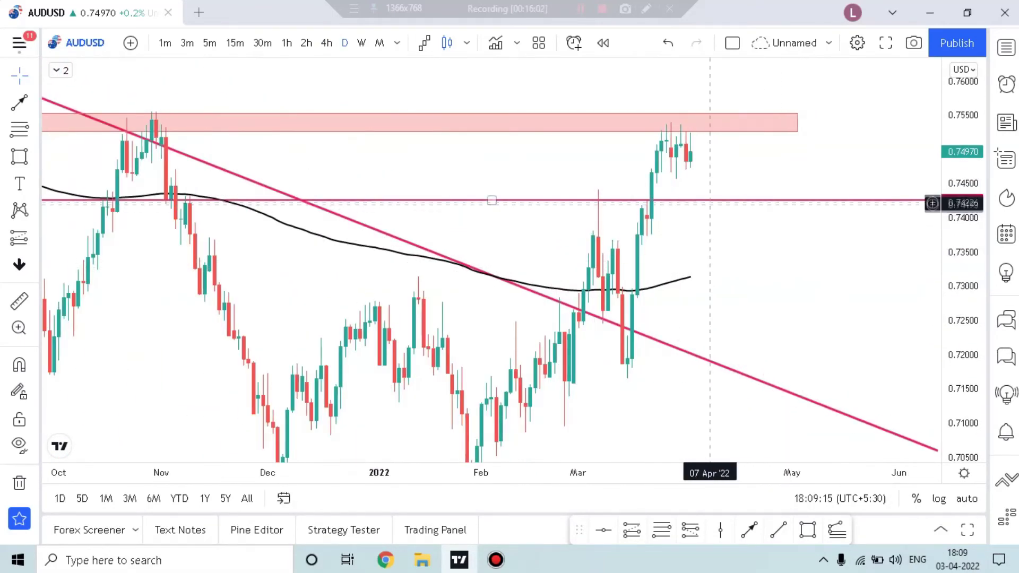
{"action": "left_click_drag", "start_coordinate": [715, 201], "coordinate": [728, 235]}
{"action": "left_click", "coordinate": [751, 278]}
{"action": "scroll", "coordinate": [752, 296], "scroll_direction": "up", "scroll_amount": 3}
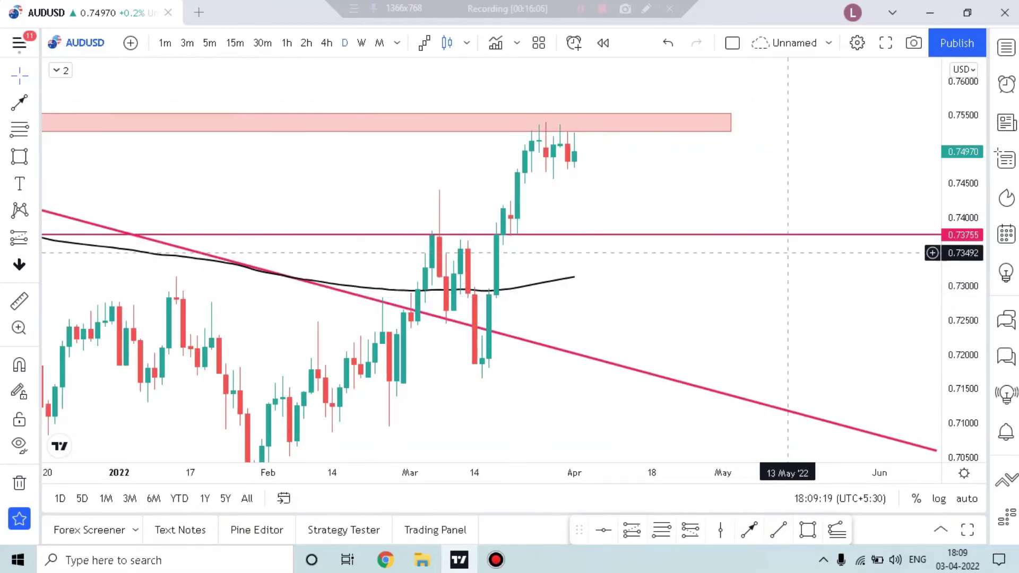
On the 1-hour chart, draw a support rectangle between about 0.7476 and 0.7468 from about 24 Mar to 6 Apr 2022
{"action": "left_click_drag", "start_coordinate": [787, 209], "coordinate": [779, 256]}
{"action": "left_click", "coordinate": [326, 42]}
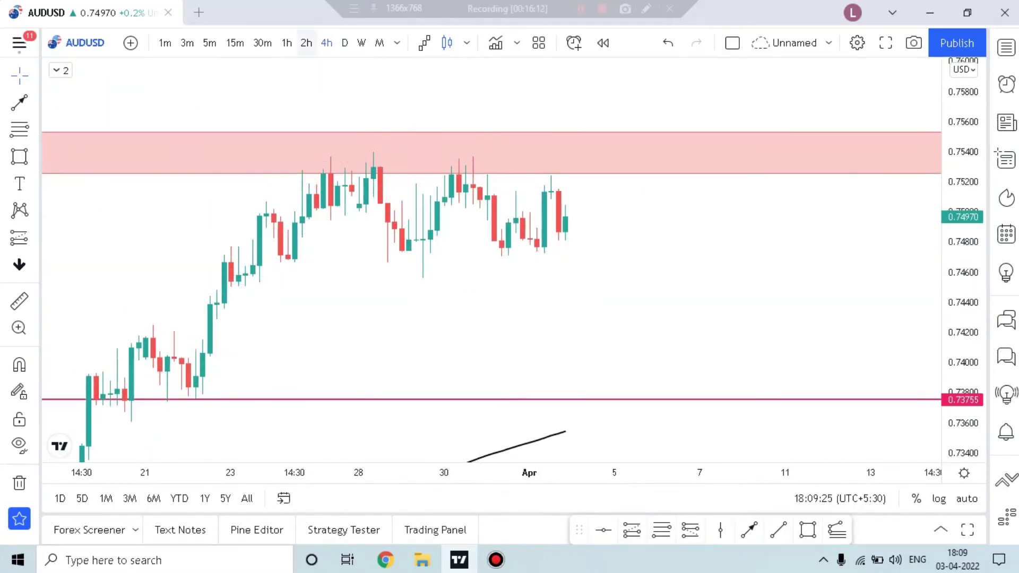
{"action": "left_click", "coordinate": [286, 43]}
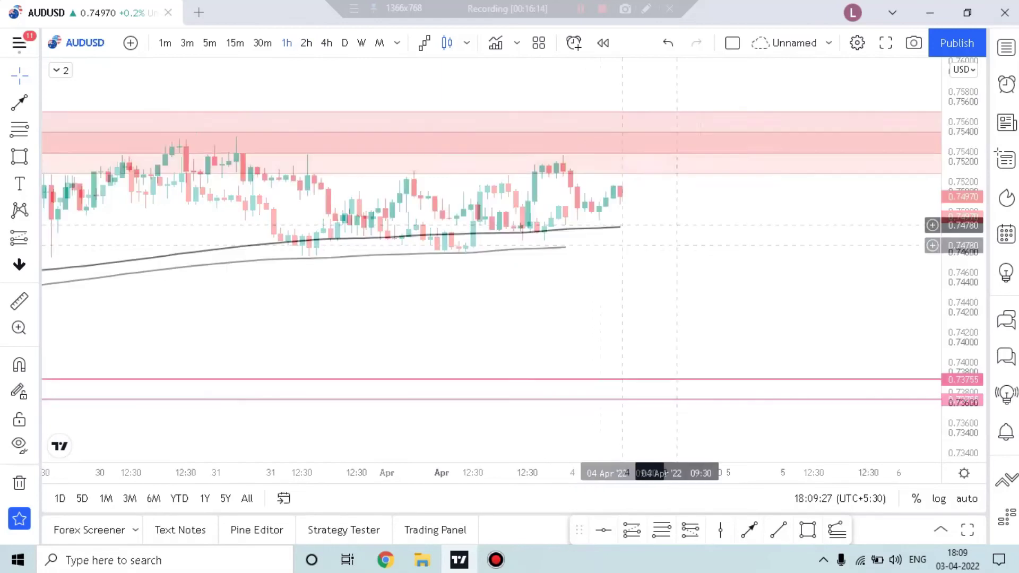
{"action": "scroll", "coordinate": [718, 233], "scroll_direction": "down", "scroll_amount": 4}
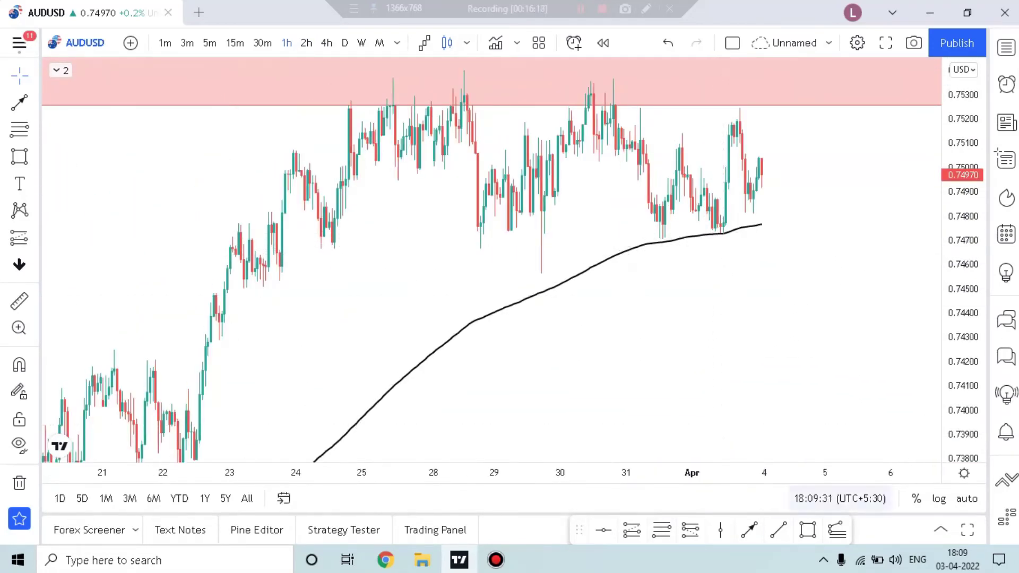
{"action": "left_click", "coordinate": [807, 530]}
{"action": "left_click_drag", "start_coordinate": [288, 227], "coordinate": [875, 246]}
{"action": "left_click", "coordinate": [894, 245]}
{"action": "left_click", "coordinate": [886, 218]}
{"action": "scroll", "coordinate": [866, 186], "scroll_direction": "up", "scroll_amount": 4}
{"action": "left_click_drag", "start_coordinate": [852, 196], "coordinate": [691, 239]}
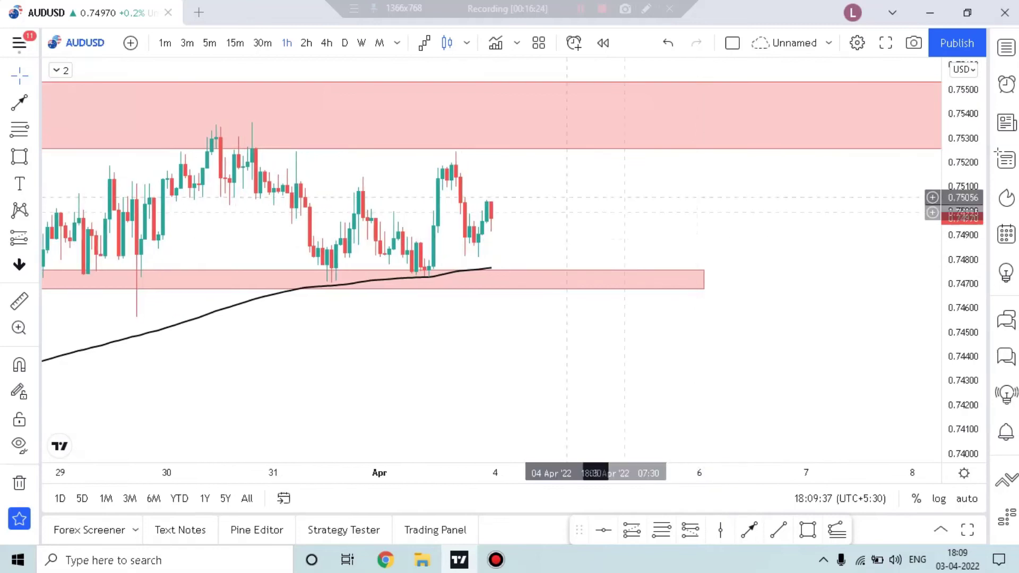
Switch AUDUSD to the 4-hour timeframe and frame both rectangles together with the horizontal support line
{"action": "left_click", "coordinate": [306, 43]}
{"action": "left_click", "coordinate": [326, 42]}
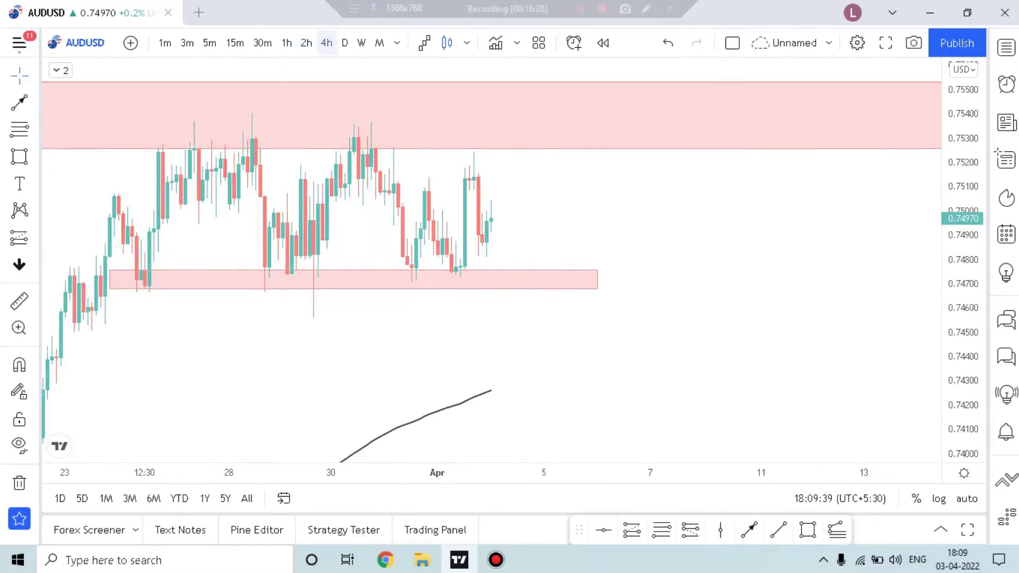
{"action": "scroll", "coordinate": [562, 232], "scroll_direction": "down", "scroll_amount": 4}
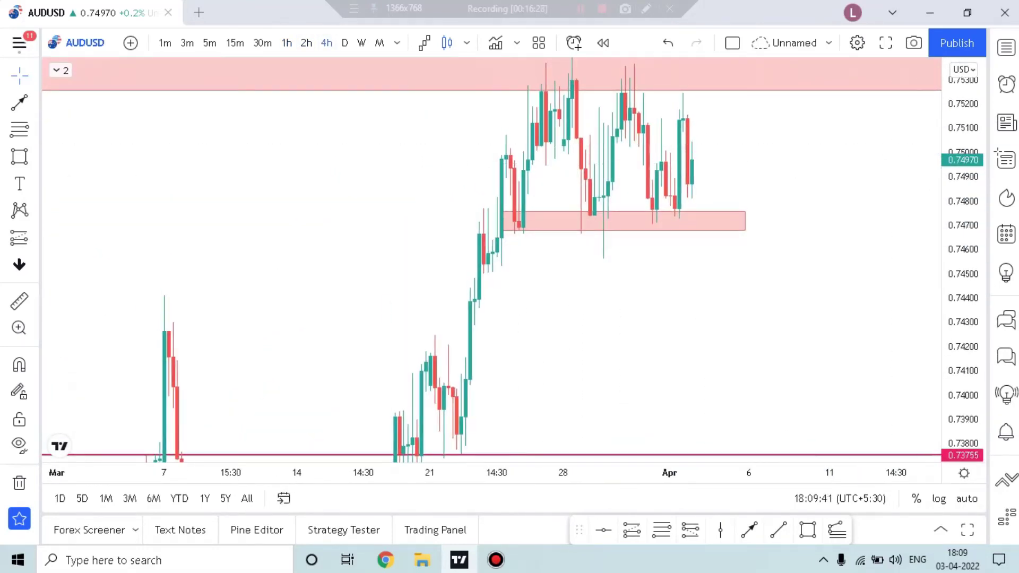
{"action": "left_click_drag", "start_coordinate": [830, 270], "coordinate": [710, 264]}
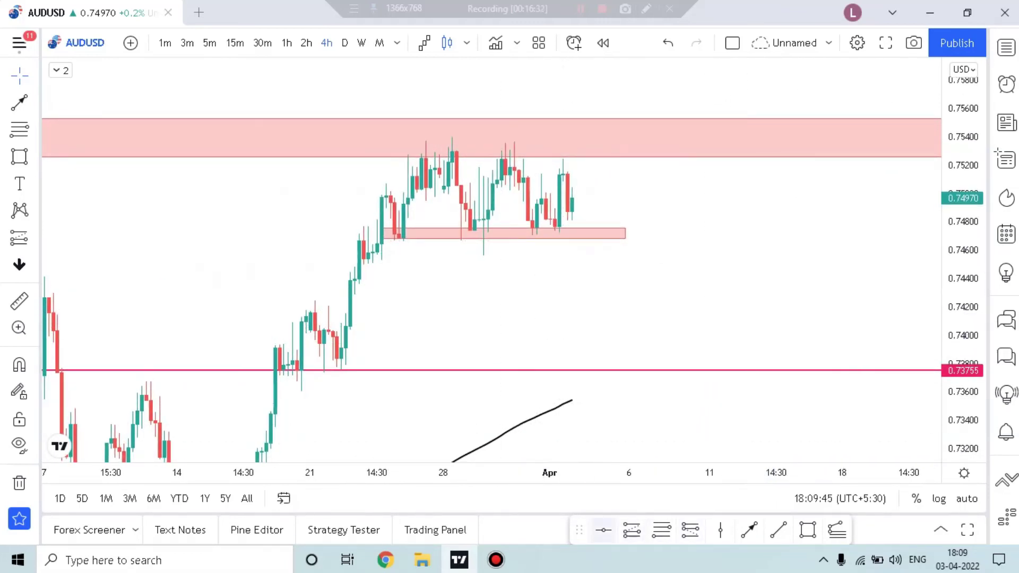
Place a short position with entry at 0.74652 below the support rectangle and its target at 0.73758 on the horizontal line
{"action": "left_click", "coordinate": [690, 529]}
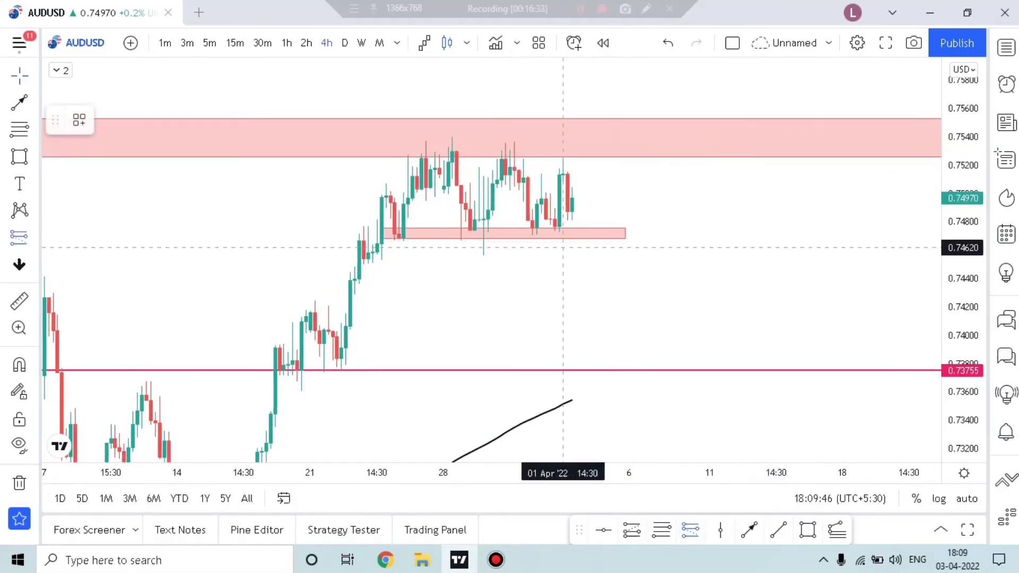
{"action": "left_click", "coordinate": [536, 243]}
{"action": "left_click_drag", "start_coordinate": [536, 349], "coordinate": [537, 370]}
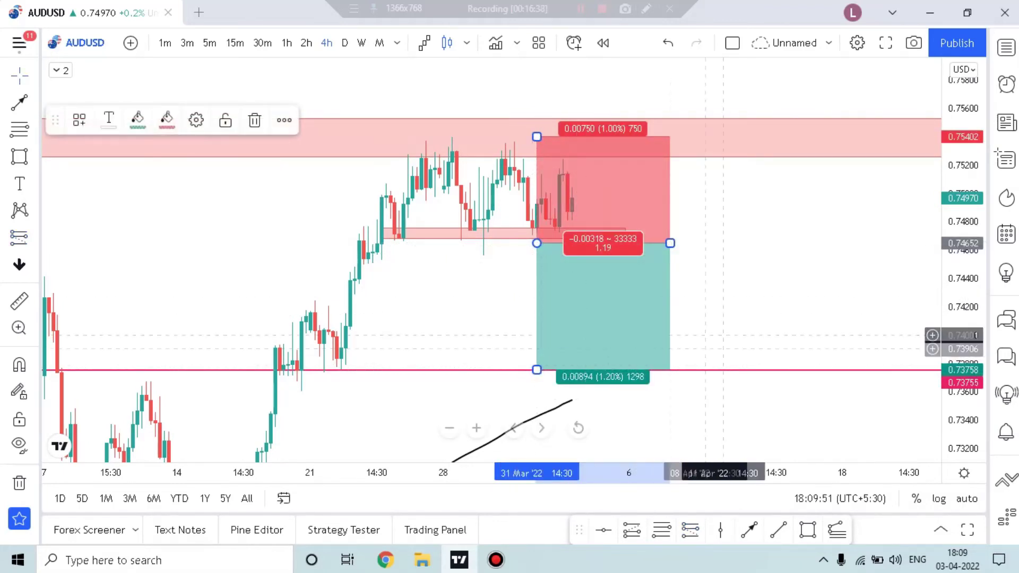
Tighten the short position's stop to about 0.7495, and delete the position
{"action": "left_click_drag", "start_coordinate": [771, 273], "coordinate": [762, 327]}
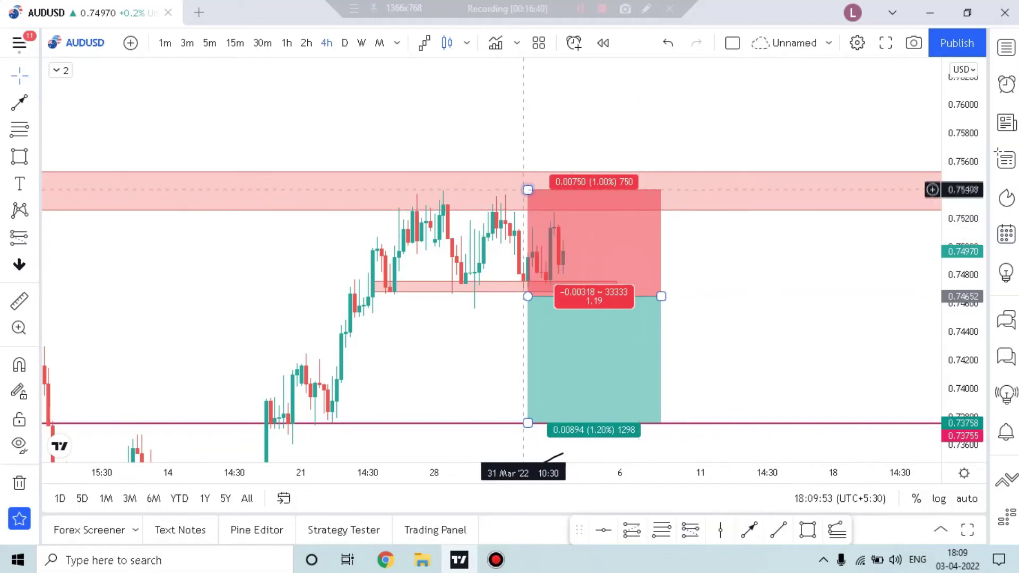
{"action": "left_click_drag", "start_coordinate": [528, 189], "coordinate": [528, 255]}
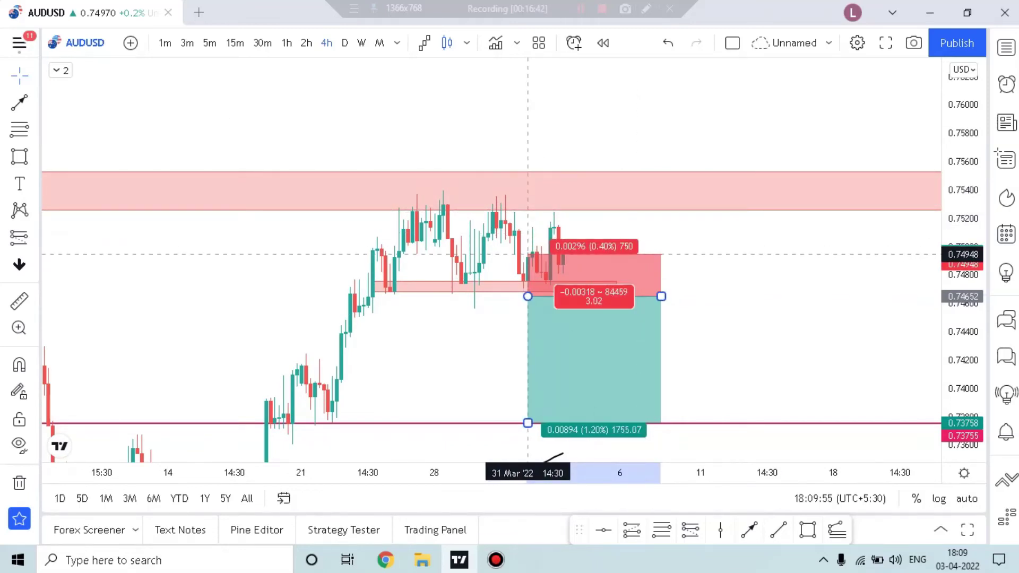
{"action": "left_click", "coordinate": [786, 312]}
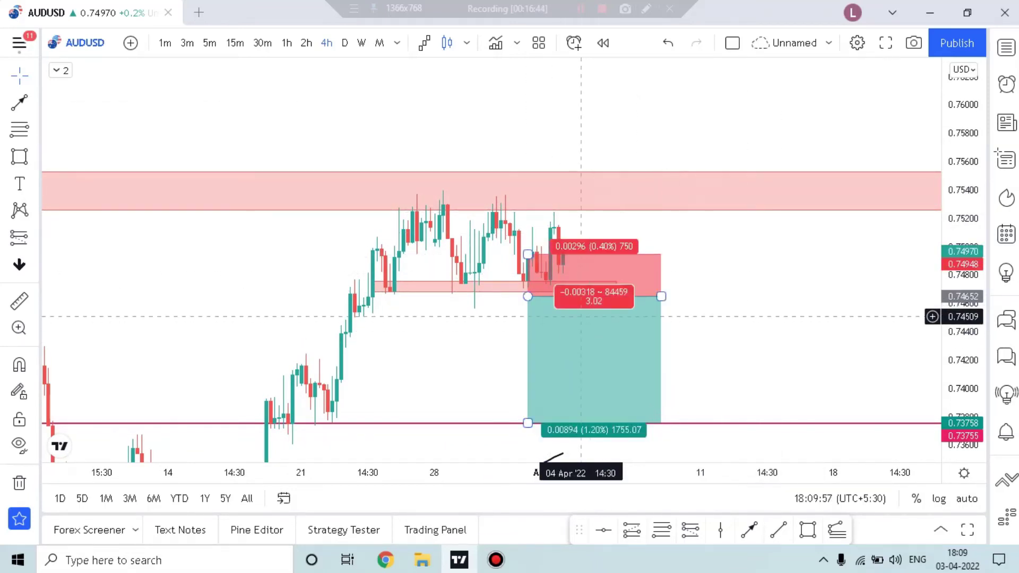
{"action": "left_click", "coordinate": [531, 329]}
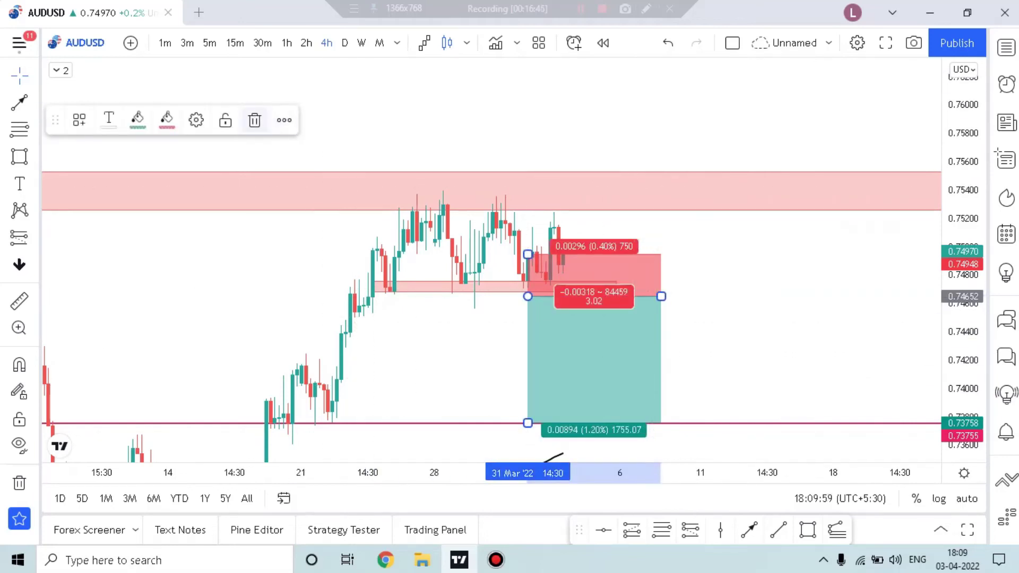
{"action": "left_click", "coordinate": [253, 118]}
Draw a downward arrow from the support rectangle at about 0.7469 to about 0.7440 on 4 Apr 2022
{"action": "left_click_drag", "start_coordinate": [591, 319], "coordinate": [683, 291]}
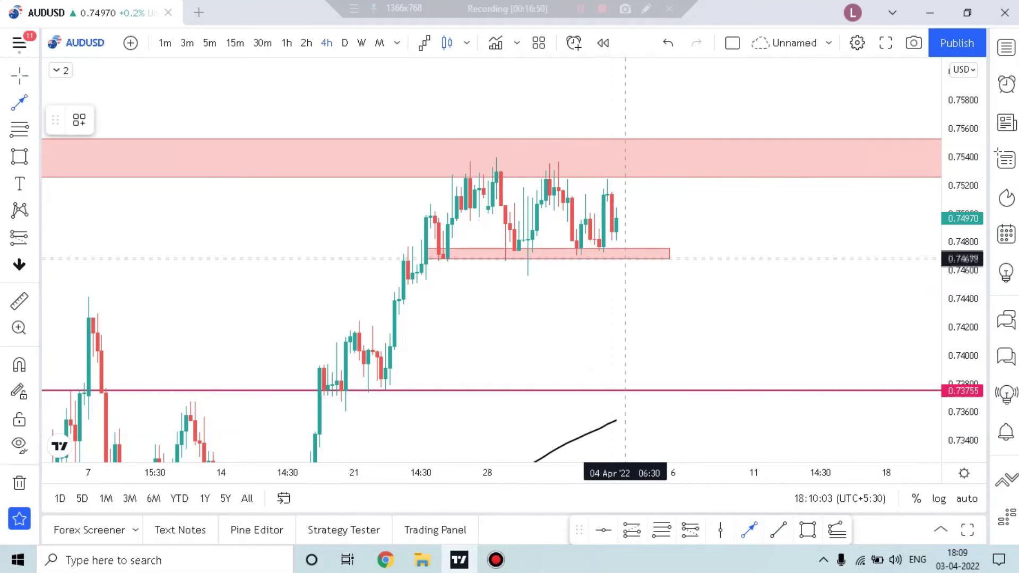
{"action": "left_click", "coordinate": [643, 286]}
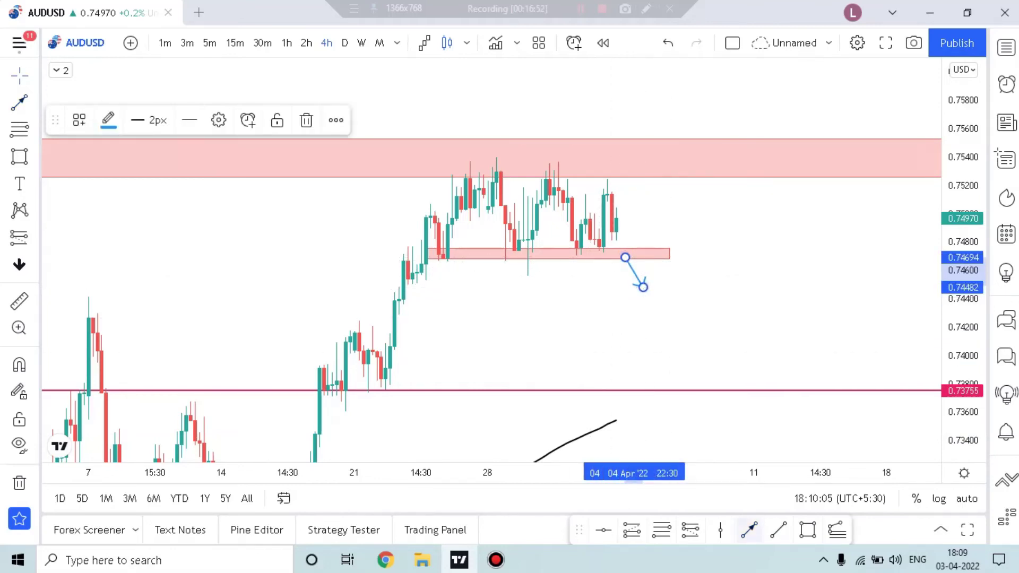
{"action": "left_click_drag", "start_coordinate": [643, 286], "coordinate": [669, 247]}
{"action": "left_click_drag", "start_coordinate": [647, 287], "coordinate": [639, 299]}
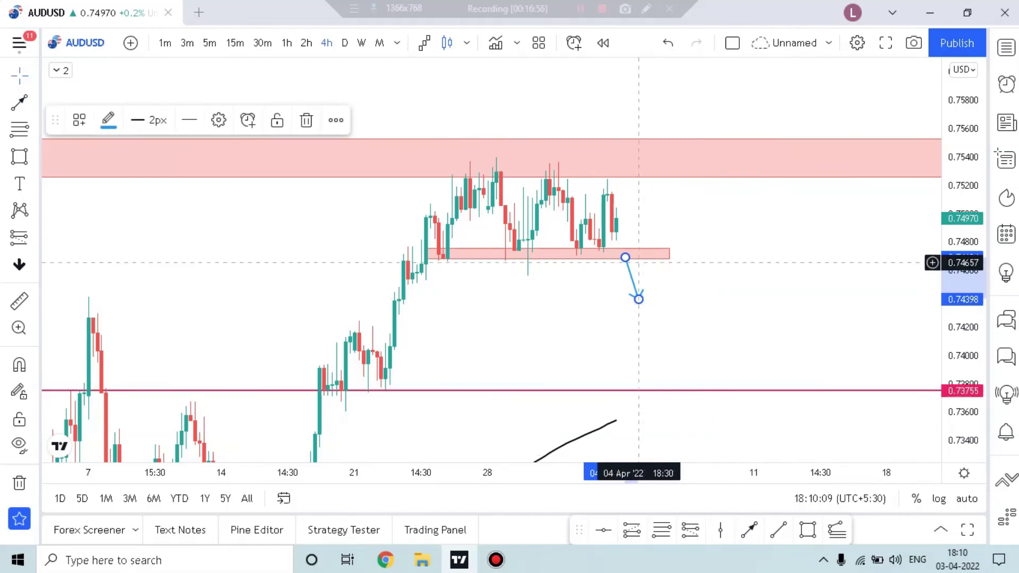
{"action": "left_click", "coordinate": [665, 256]}
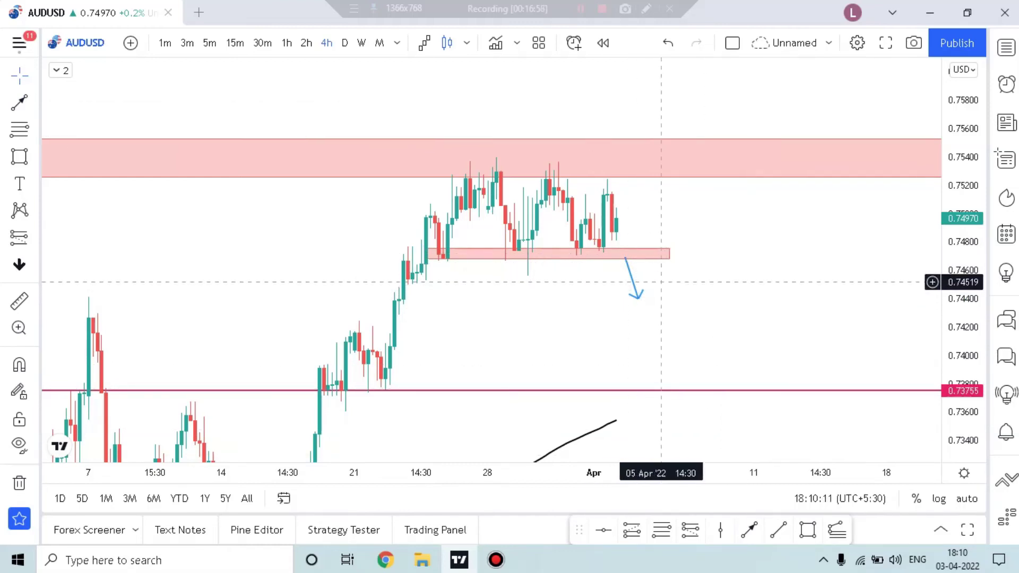
Draw a retest arrow from about 0.7451 up to 0.7478, and a drop arrow from about 0.7475 down to the horizontal support line
{"action": "left_click", "coordinate": [652, 282]}
{"action": "left_click", "coordinate": [692, 245]}
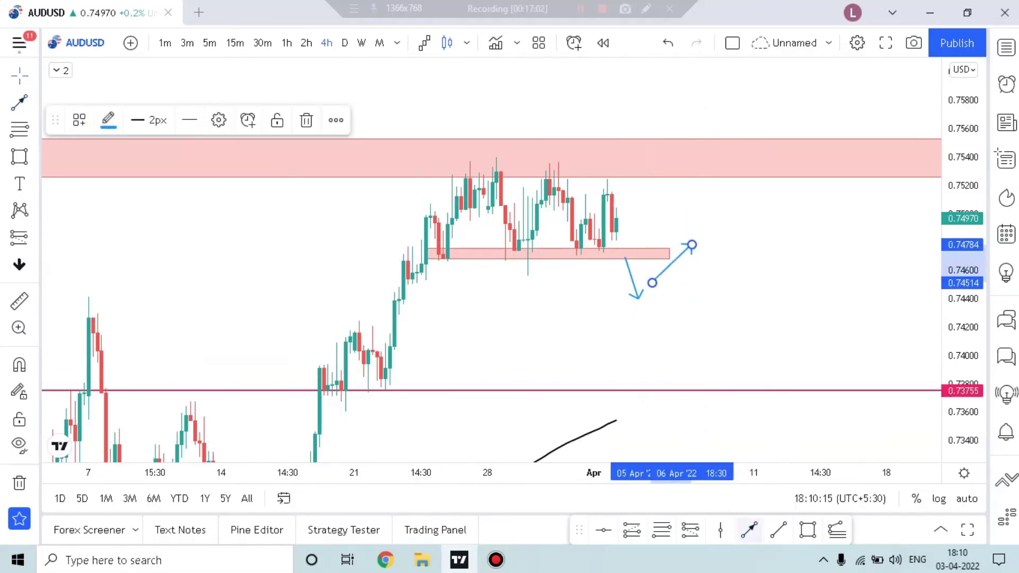
{"action": "left_click", "coordinate": [705, 247]}
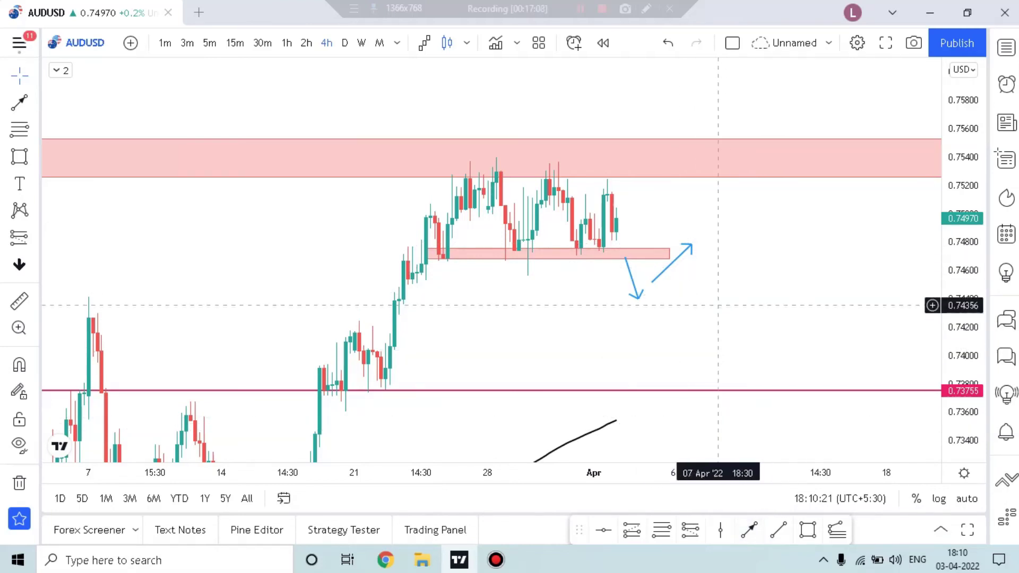
{"action": "mouse_move", "coordinate": [707, 250]}
{"action": "left_mouse_down"}
{"action": "mouse_move", "coordinate": [732, 302]}
{"action": "mouse_move", "coordinate": [709, 253]}
{"action": "left_mouse_up"}
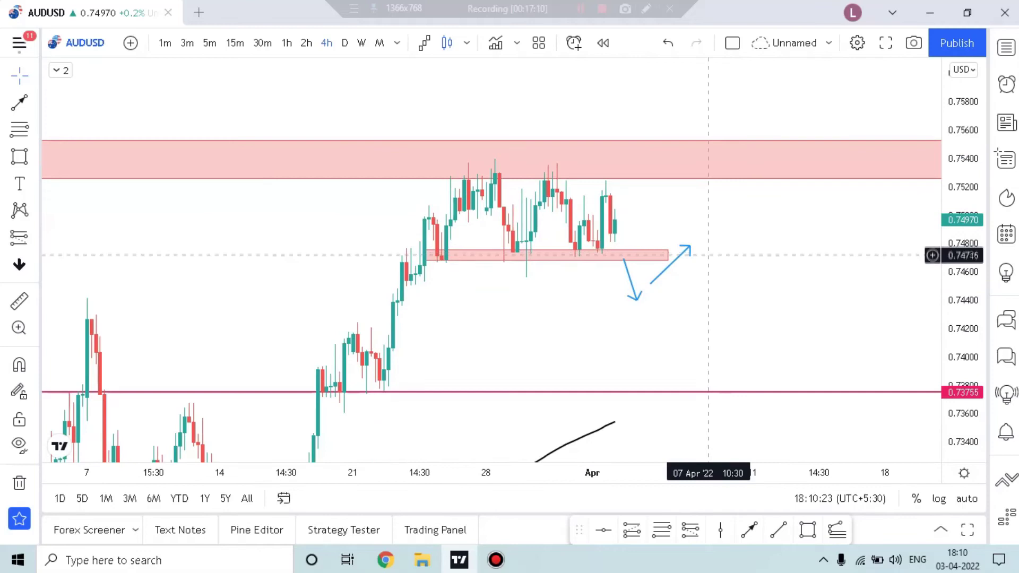
{"action": "left_click", "coordinate": [712, 250]}
{"action": "left_click", "coordinate": [767, 387]}
{"action": "left_click", "coordinate": [825, 299]}
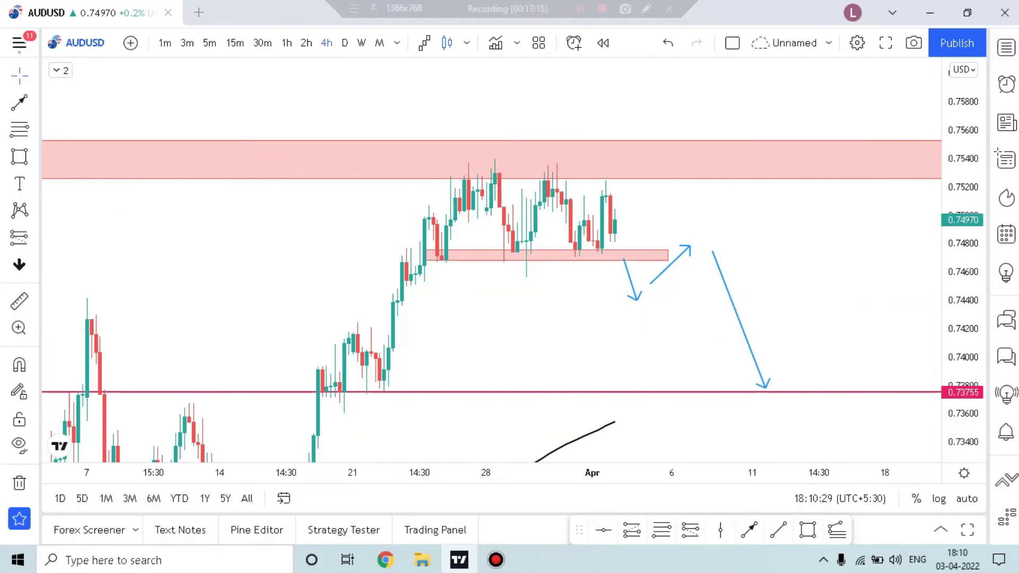
Load USDCAD from the watchlist and set its chart to the weekly timeframe
{"action": "left_click", "coordinate": [646, 8]}
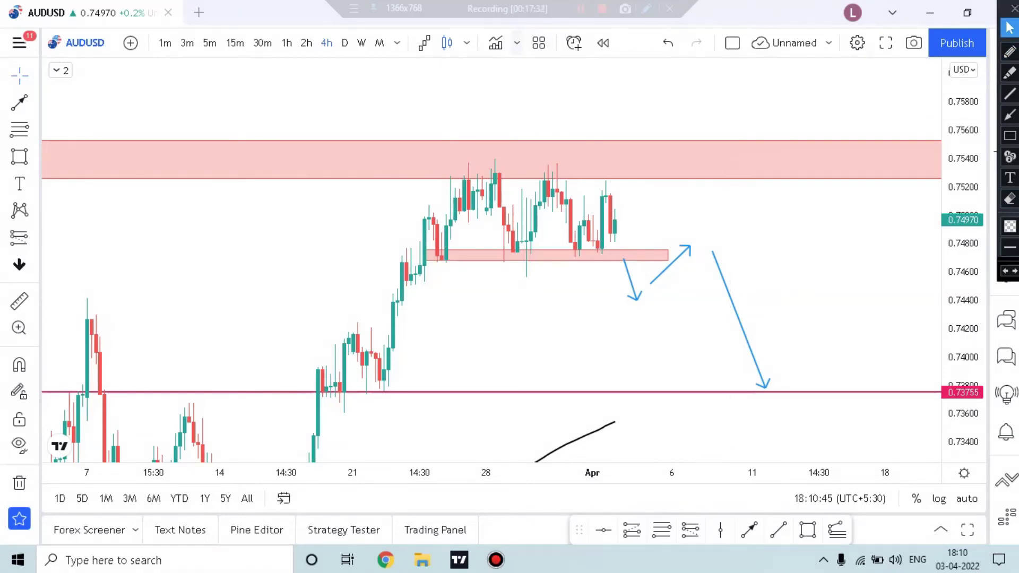
{"action": "left_click", "coordinate": [1014, 8]}
{"action": "left_click", "coordinate": [1006, 47]}
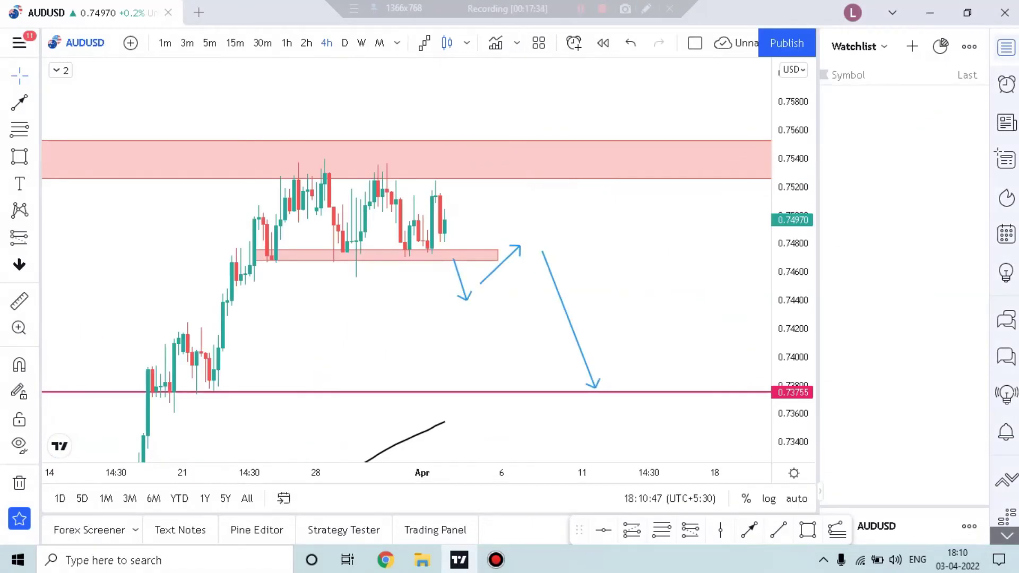
{"action": "left_click", "coordinate": [903, 213]}
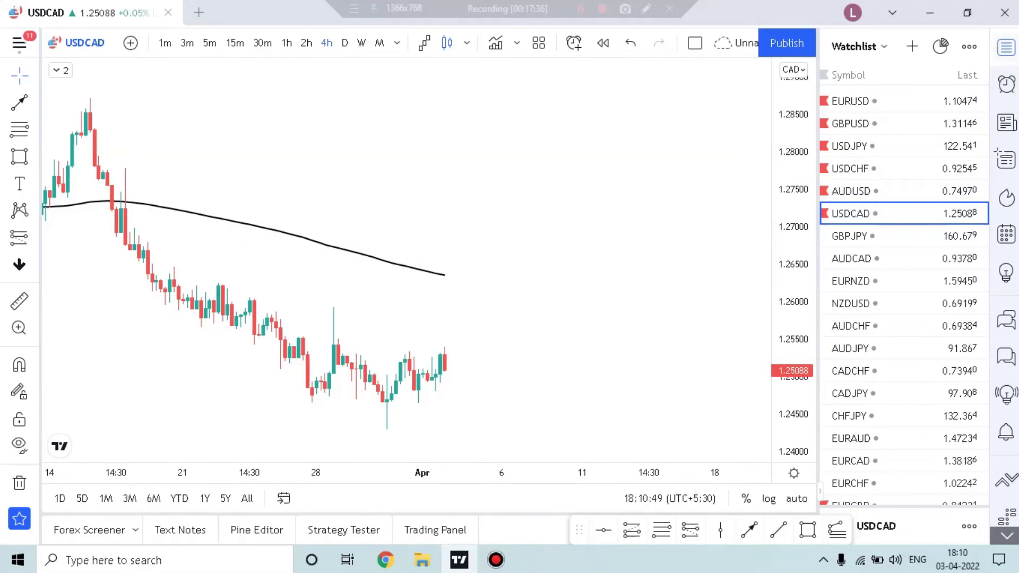
{"action": "left_click", "coordinate": [1007, 48]}
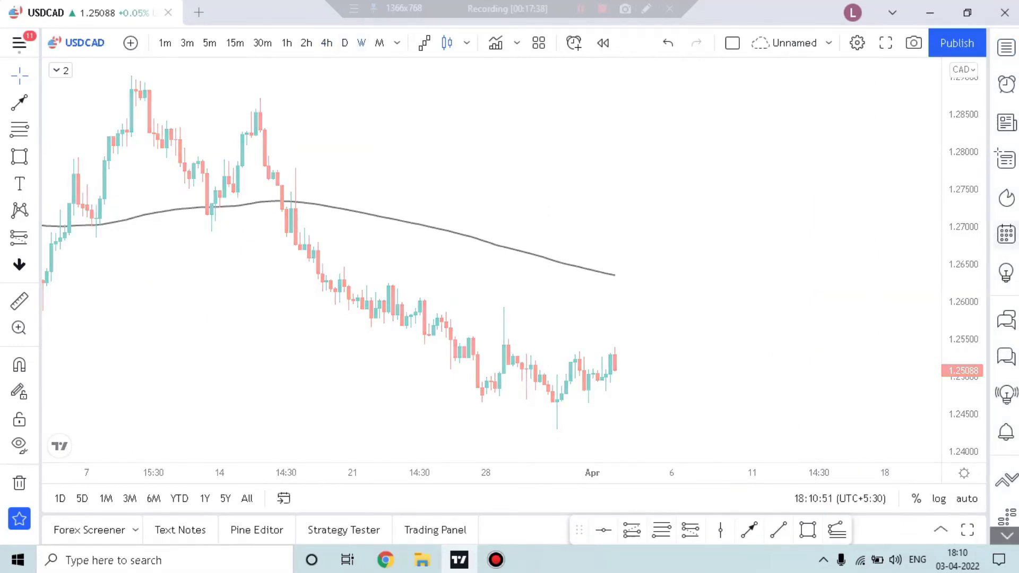
{"action": "left_click", "coordinate": [362, 43]}
{"action": "left_click_drag", "start_coordinate": [631, 337], "coordinate": [790, 321]}
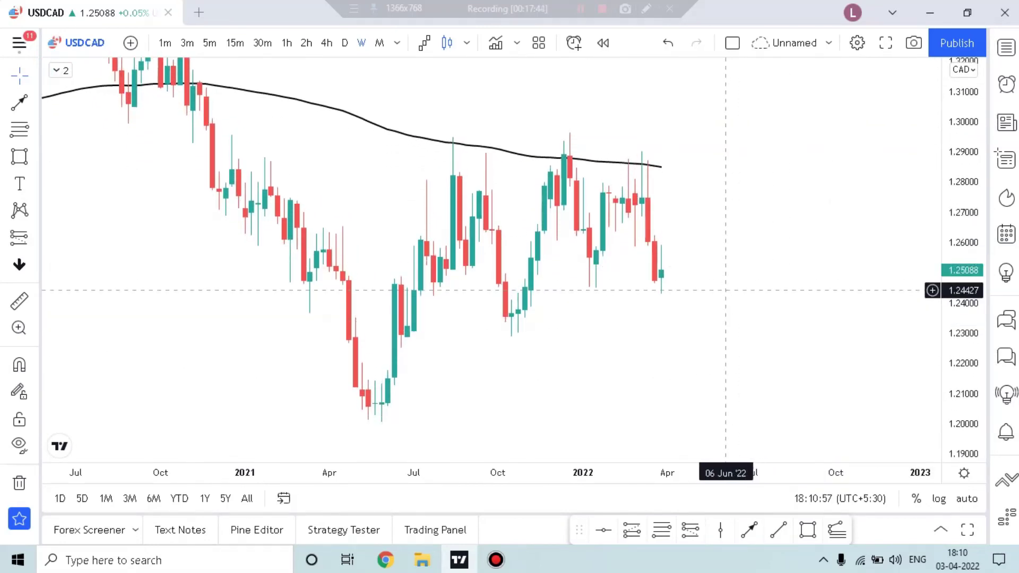
Draw a resistance rectangle between about 1.2867 and 1.2822 from 21 Dec 2020 to 12 Dec 2022
{"action": "scroll", "coordinate": [706, 340], "scroll_direction": "up", "scroll_amount": 1}
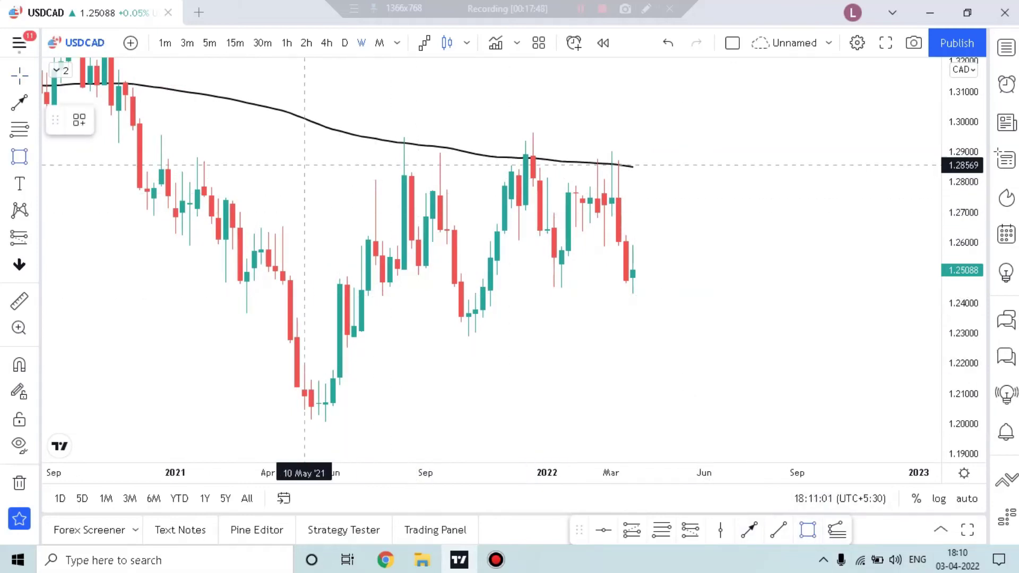
{"action": "left_click_drag", "start_coordinate": [164, 162], "coordinate": [889, 175]}
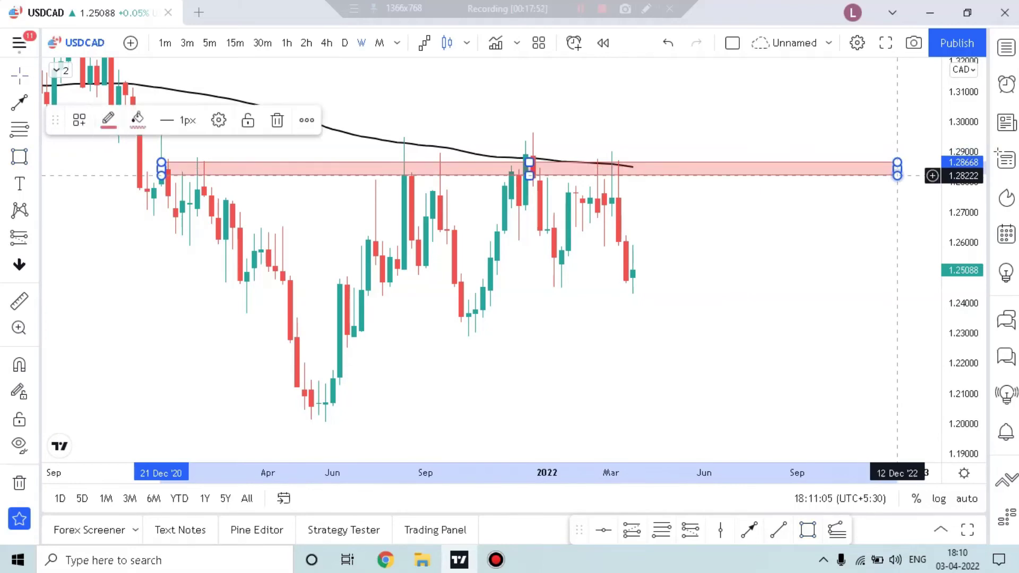
{"action": "left_click", "coordinate": [842, 278]}
{"action": "scroll", "coordinate": [793, 317], "scroll_direction": "up", "scroll_amount": 2}
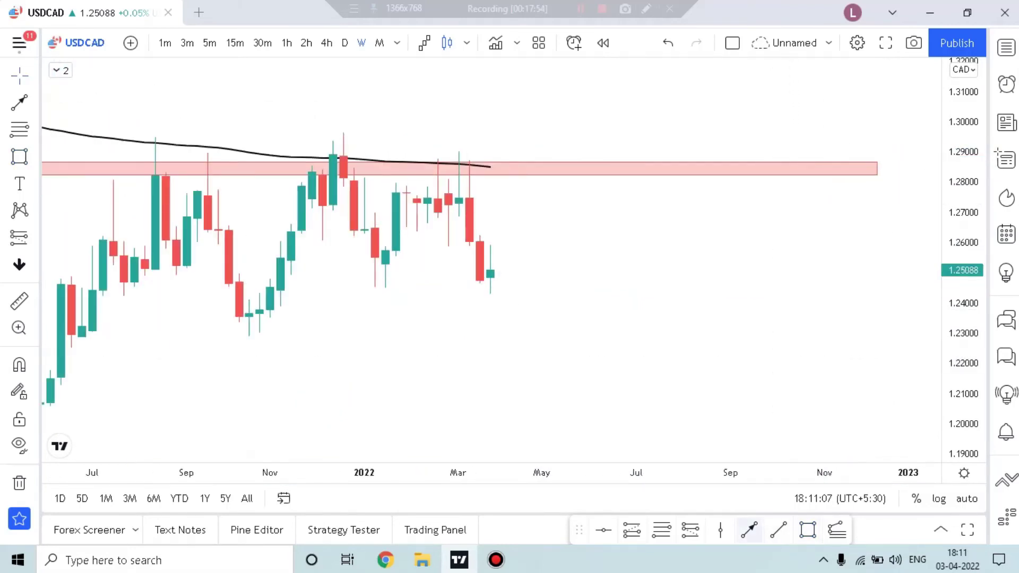
Point an arrow from about 1.2162 up to the February 2022 candles at about 1.2659, and delete it
{"action": "mouse_move", "coordinate": [427, 375]}
{"action": "left_mouse_down"}
{"action": "mouse_move", "coordinate": [448, 249]}
{"action": "mouse_move", "coordinate": [470, 261]}
{"action": "mouse_move", "coordinate": [459, 239]}
{"action": "left_mouse_up"}
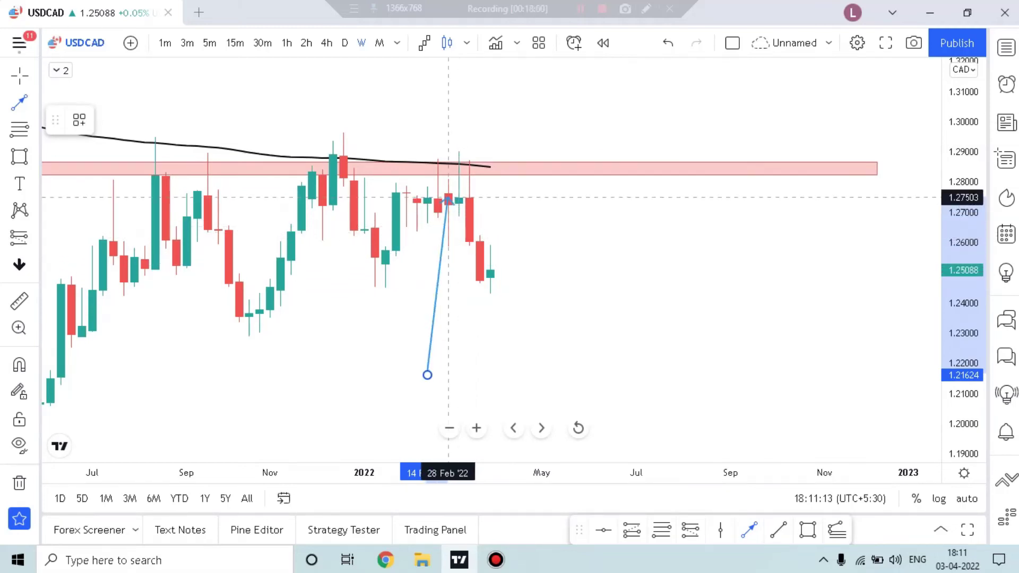
{"action": "mouse_move", "coordinate": [448, 201]}
{"action": "left_mouse_down"}
{"action": "mouse_move", "coordinate": [396, 208]}
{"action": "mouse_move", "coordinate": [427, 217]}
{"action": "left_mouse_up"}
{"action": "left_click", "coordinate": [437, 225]}
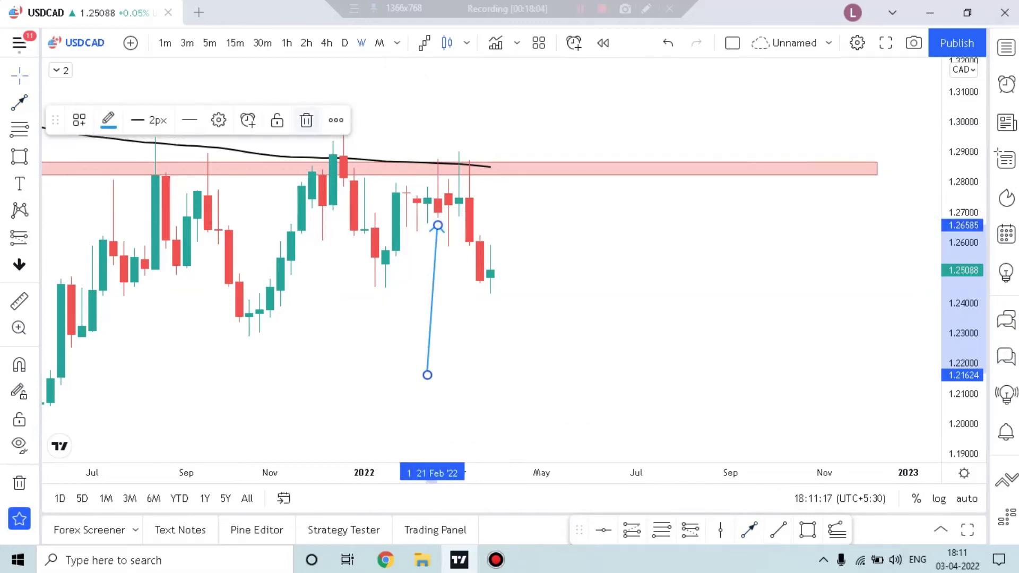
{"action": "left_click", "coordinate": [306, 120]}
Draw a rising trend line under the weekly lows from about 1.2252 on 4 Oct 2021 to about 1.2850 on 15 Aug 2022
{"action": "scroll", "coordinate": [683, 318], "scroll_direction": "down", "scroll_amount": 3}
{"action": "scroll", "coordinate": [683, 320], "scroll_direction": "up", "scroll_amount": 5}
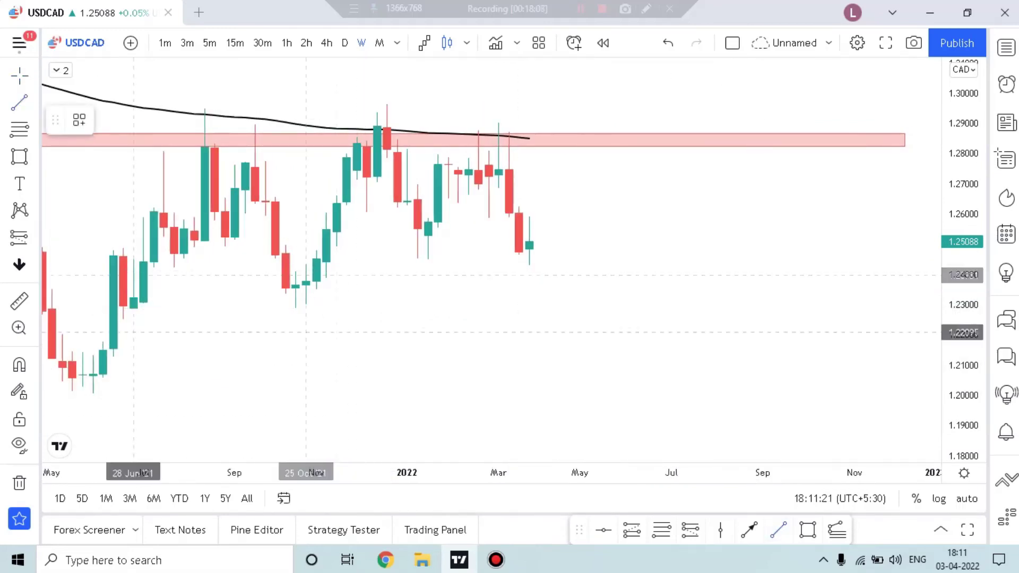
{"action": "left_click_drag", "start_coordinate": [275, 320], "coordinate": [733, 137]}
{"action": "left_click", "coordinate": [733, 137]}
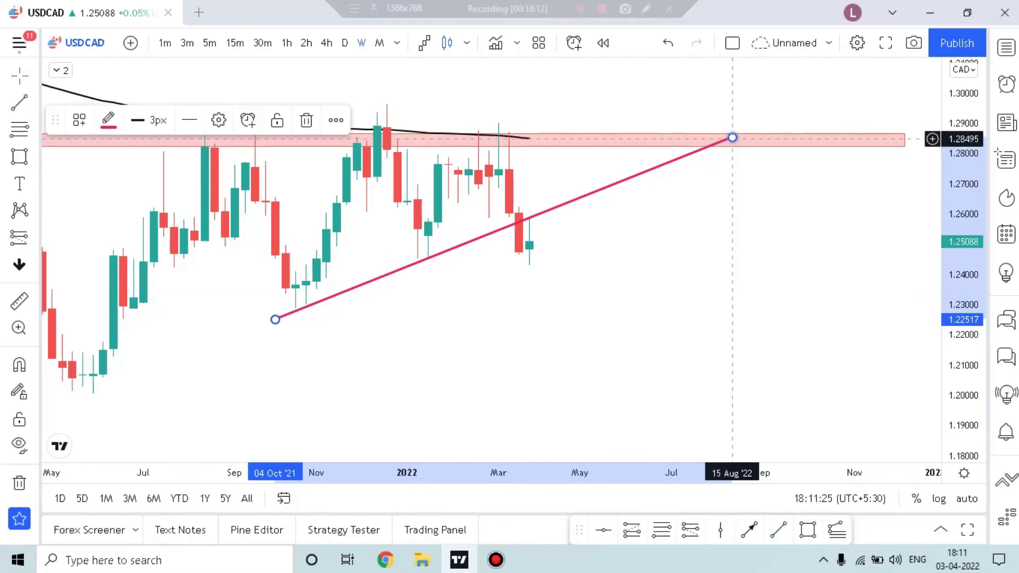
{"action": "left_click", "coordinate": [671, 270]}
Examine recent USDCAD price action against the rising trend line on the weekly and daily timeframes
{"action": "scroll", "coordinate": [651, 302], "scroll_direction": "up", "scroll_amount": 3}
{"action": "left_click_drag", "start_coordinate": [590, 274], "coordinate": [774, 335]}
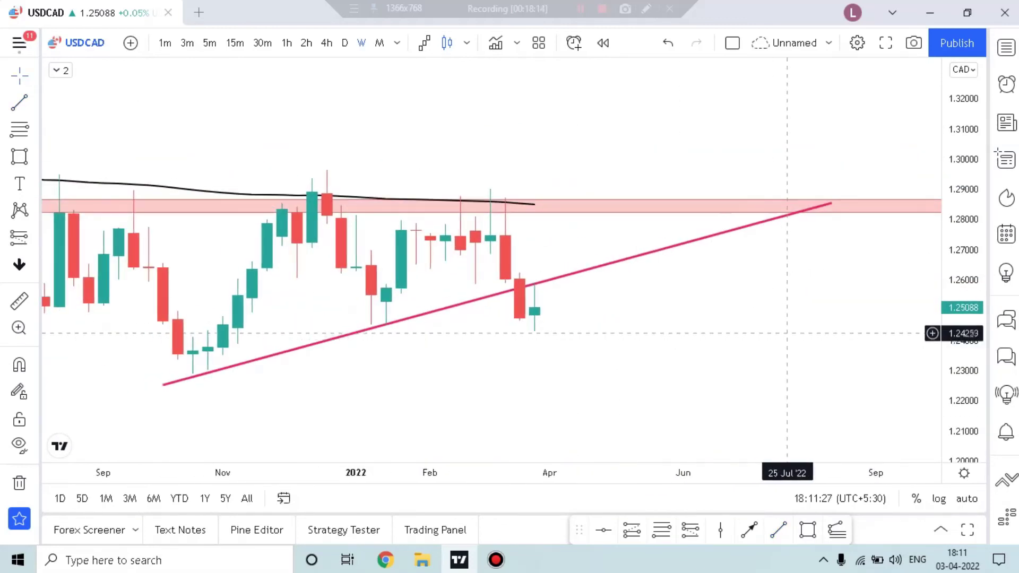
{"action": "scroll", "coordinate": [786, 333], "scroll_direction": "down", "scroll_amount": 3}
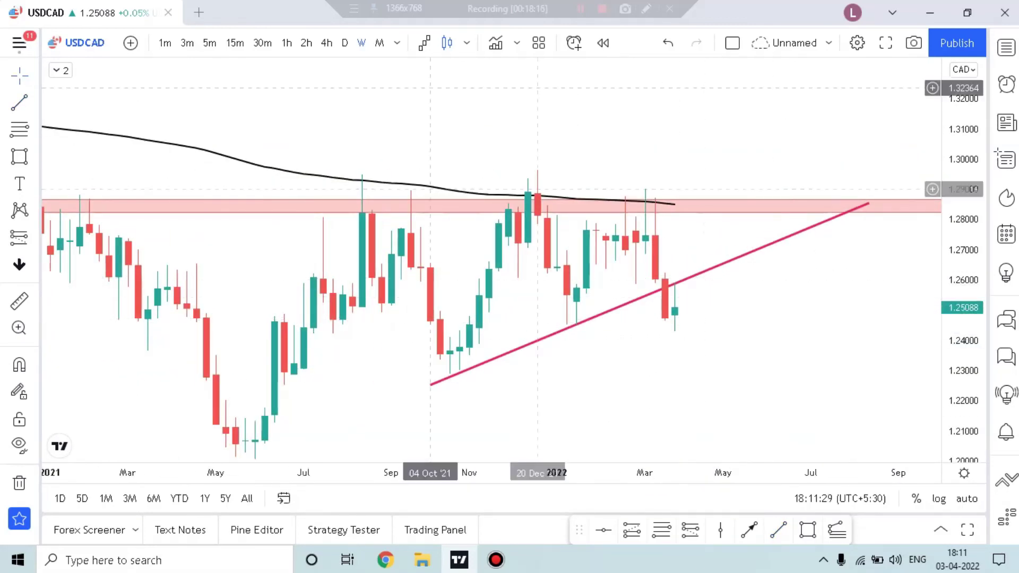
{"action": "left_click", "coordinate": [345, 43]}
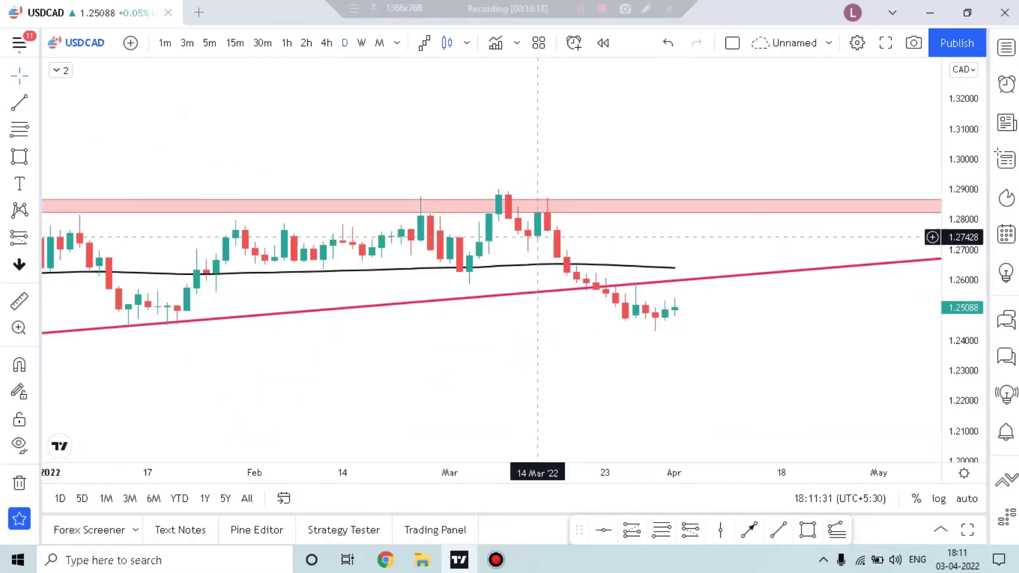
{"action": "left_click_drag", "start_coordinate": [963, 445], "coordinate": [963, 255]}
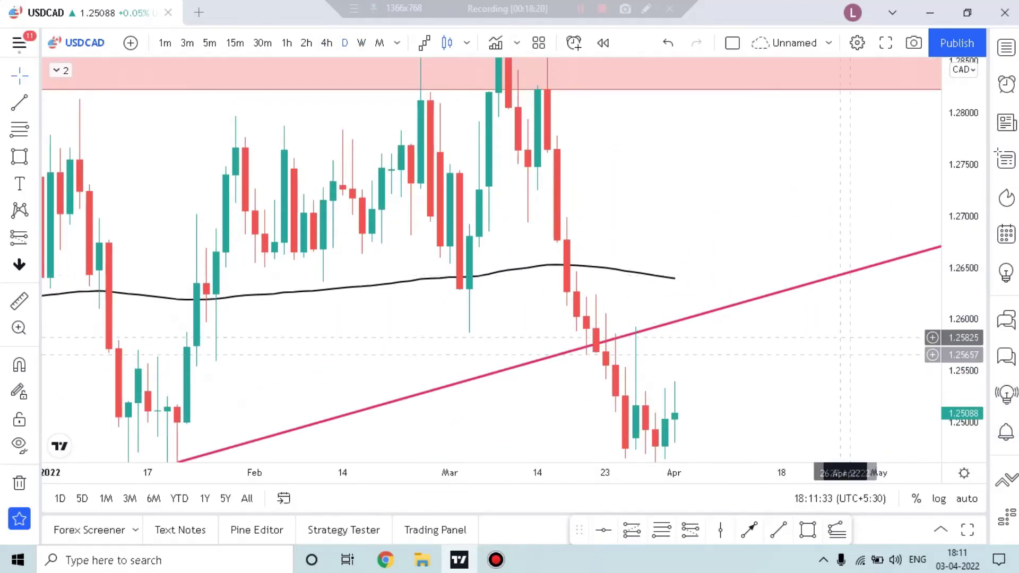
{"action": "left_click_drag", "start_coordinate": [842, 329], "coordinate": [779, 202]}
{"action": "scroll", "coordinate": [637, 223], "scroll_direction": "down", "scroll_amount": 3}
On the 4-hour timeframe, draw a resistance rectangle between about 1.2630 and 1.2606 around the rising trend line
{"action": "left_click", "coordinate": [326, 42]}
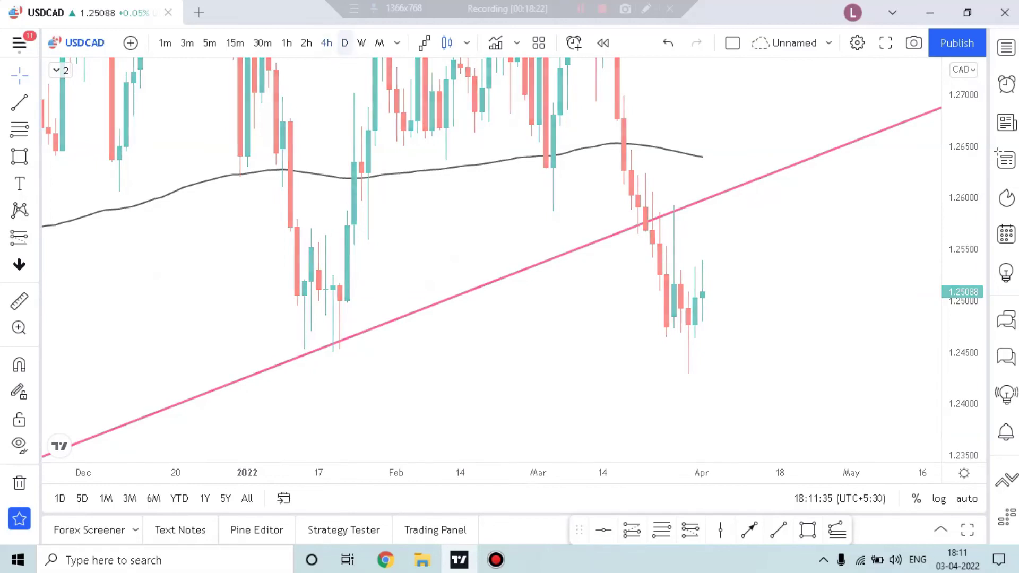
{"action": "scroll", "coordinate": [864, 246], "scroll_direction": "down", "scroll_amount": 6}
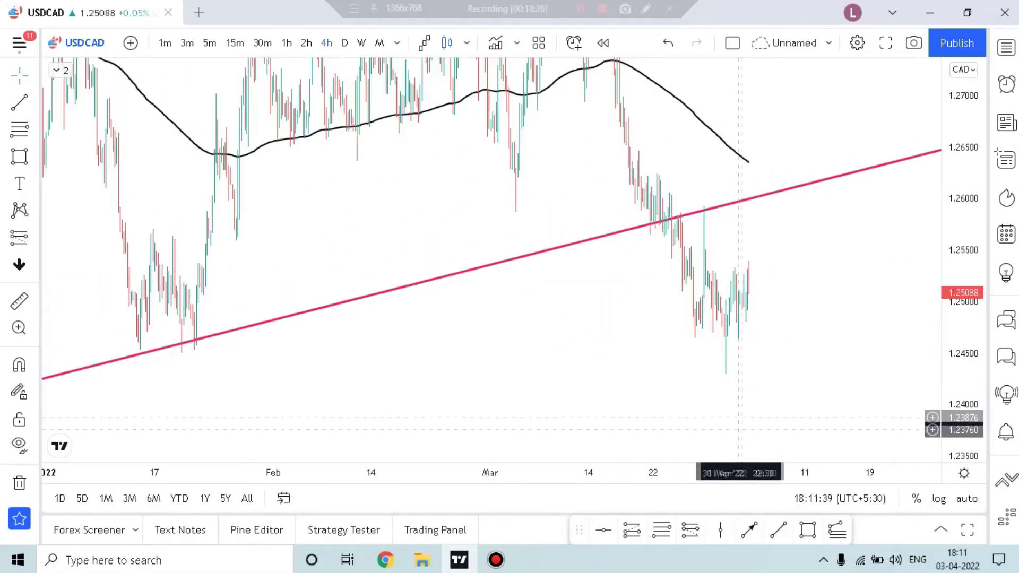
{"action": "left_click", "coordinate": [808, 530]}
{"action": "mouse_move", "coordinate": [71, 167]}
{"action": "left_mouse_down"}
{"action": "mouse_move", "coordinate": [154, 183]}
{"action": "mouse_move", "coordinate": [909, 193]}
{"action": "left_mouse_up"}
{"action": "left_click", "coordinate": [823, 285]}
{"action": "scroll", "coordinate": [824, 285], "scroll_direction": "up", "scroll_amount": 7}
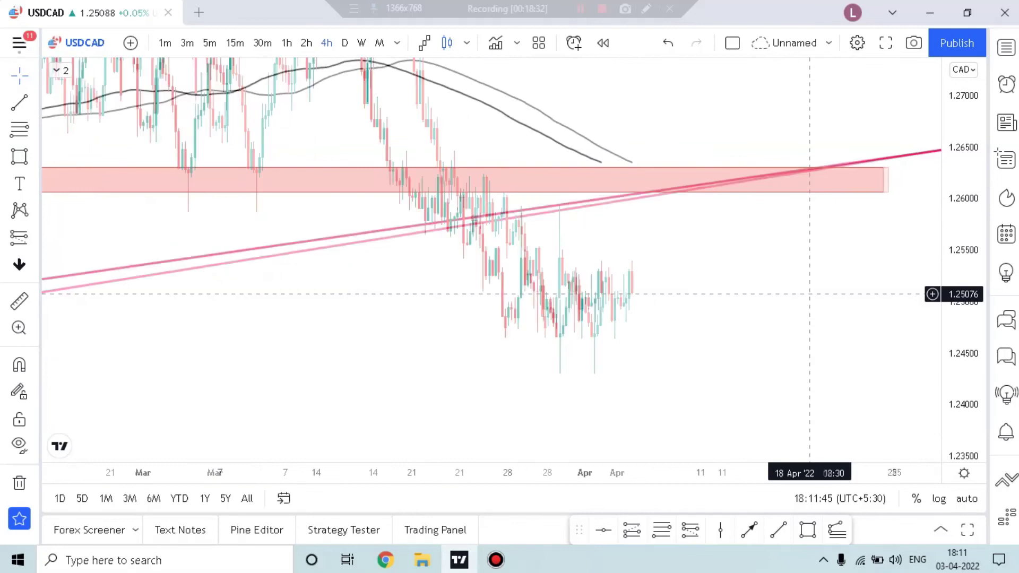
Mark where the rectangle meets the trend line with an arrow ending at about 1.2599 and a narrow upright rectangle between about 1.2669 and 1.2577
{"action": "left_click_drag", "start_coordinate": [807, 289], "coordinate": [543, 313]}
{"action": "scroll", "coordinate": [517, 308], "scroll_direction": "down", "scroll_amount": 3}
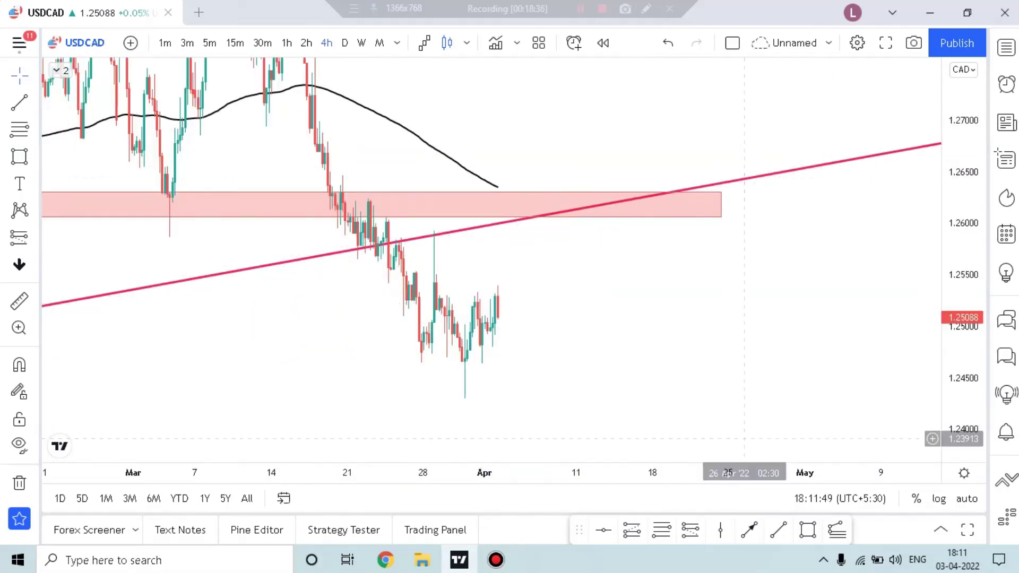
{"action": "mouse_move", "coordinate": [831, 268]}
{"action": "left_mouse_down"}
{"action": "mouse_move", "coordinate": [813, 175]}
{"action": "mouse_move", "coordinate": [820, 259]}
{"action": "left_mouse_up"}
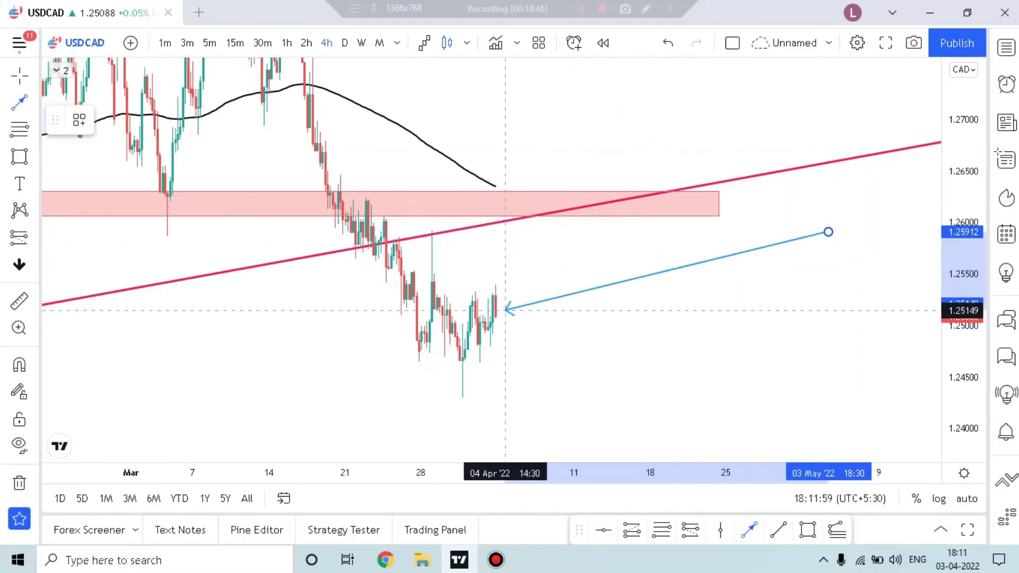
{"action": "left_click", "coordinate": [622, 224]}
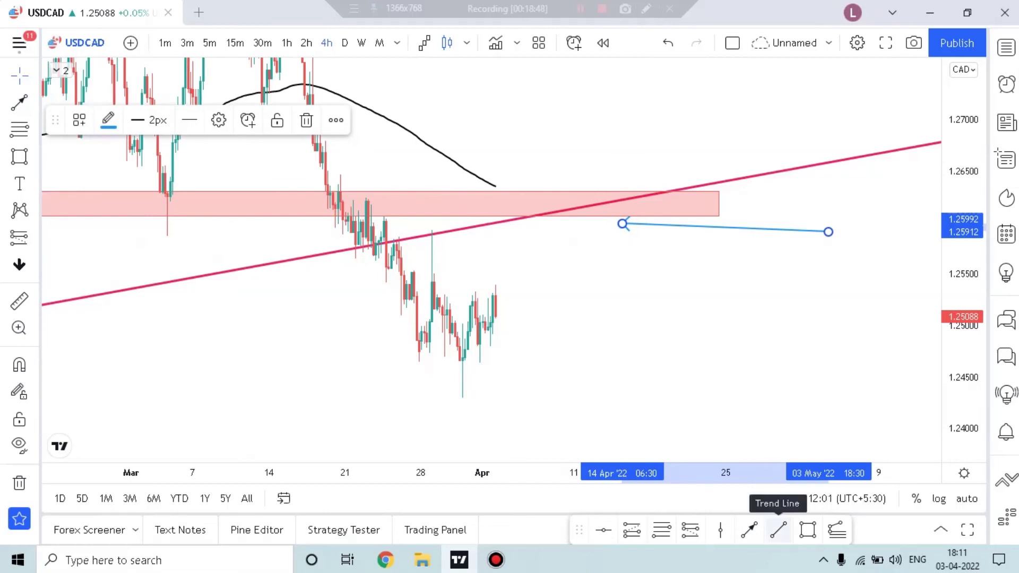
{"action": "left_click", "coordinate": [807, 530]}
{"action": "left_click", "coordinate": [621, 151]}
{"action": "left_click", "coordinate": [633, 245]}
{"action": "left_click", "coordinate": [730, 318]}
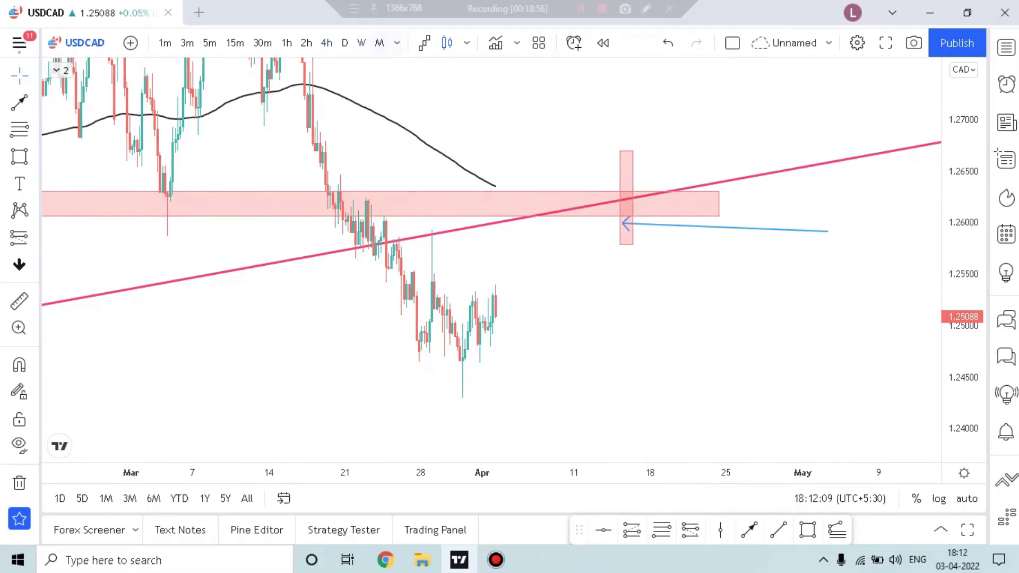
Return USDCAD to the weekly timeframe and remove all drawings from the chart
{"action": "left_click", "coordinate": [361, 43]}
{"action": "right_click", "coordinate": [685, 197]}
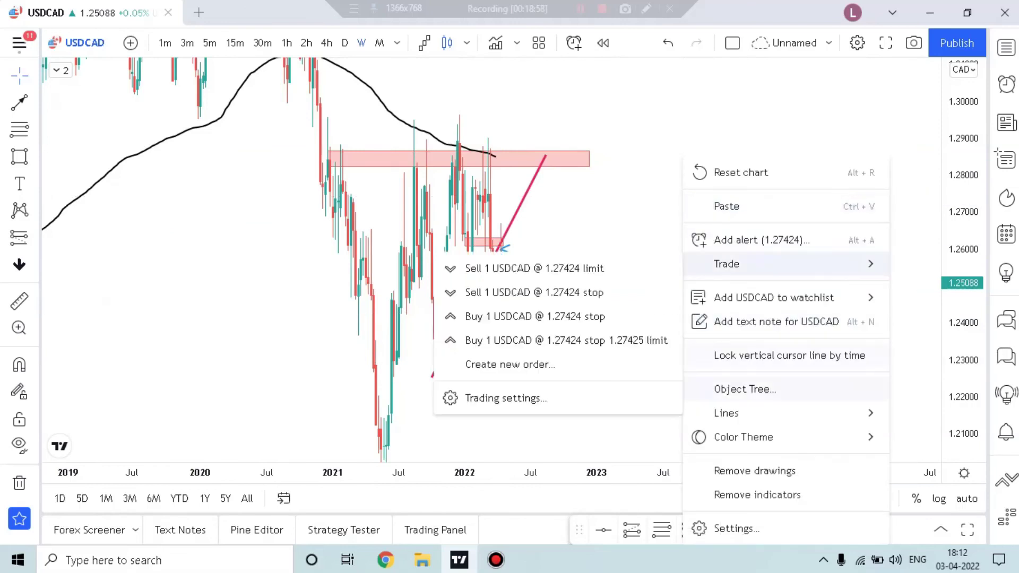
{"action": "left_click", "coordinate": [753, 469]}
Draw a resistance rectangle across the weekly highs between about 1.2890 and 1.2826, from 7 Jun 2021 to about August 2022
{"action": "left_click_drag", "start_coordinate": [534, 353], "coordinate": [763, 327]}
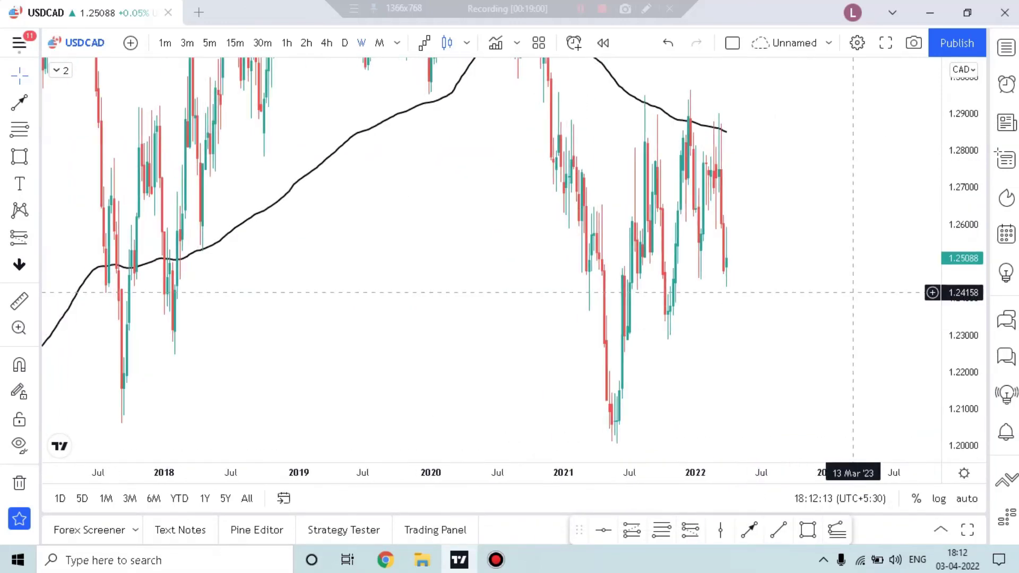
{"action": "left_click_drag", "start_coordinate": [962, 249], "coordinate": [962, 340]}
{"action": "scroll", "coordinate": [764, 282], "scroll_direction": "up", "scroll_amount": 6}
{"action": "scroll", "coordinate": [762, 285], "scroll_direction": "up", "scroll_amount": 1}
{"action": "left_click_drag", "start_coordinate": [601, 279], "coordinate": [862, 342]}
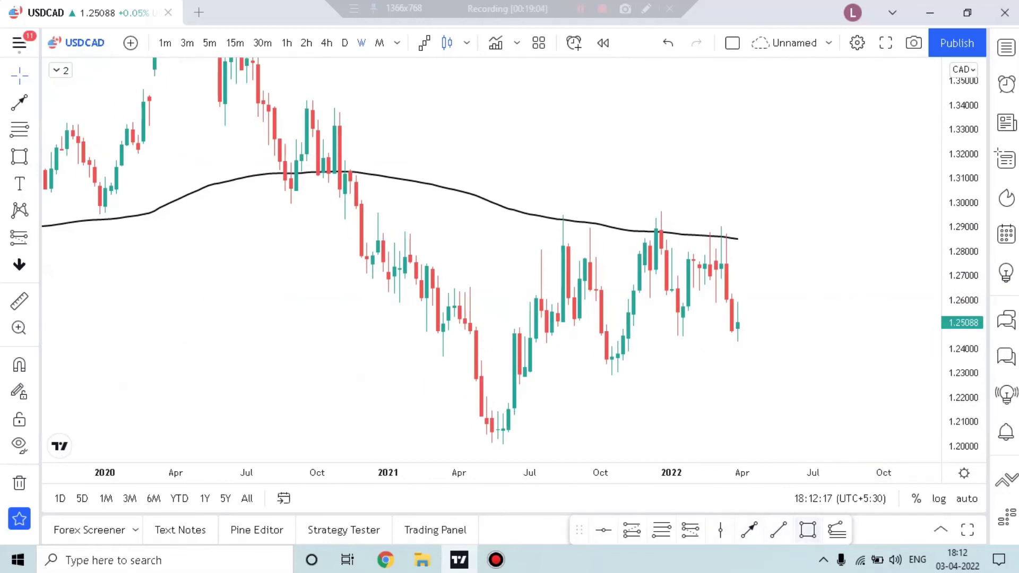
{"action": "left_click", "coordinate": [508, 230]}
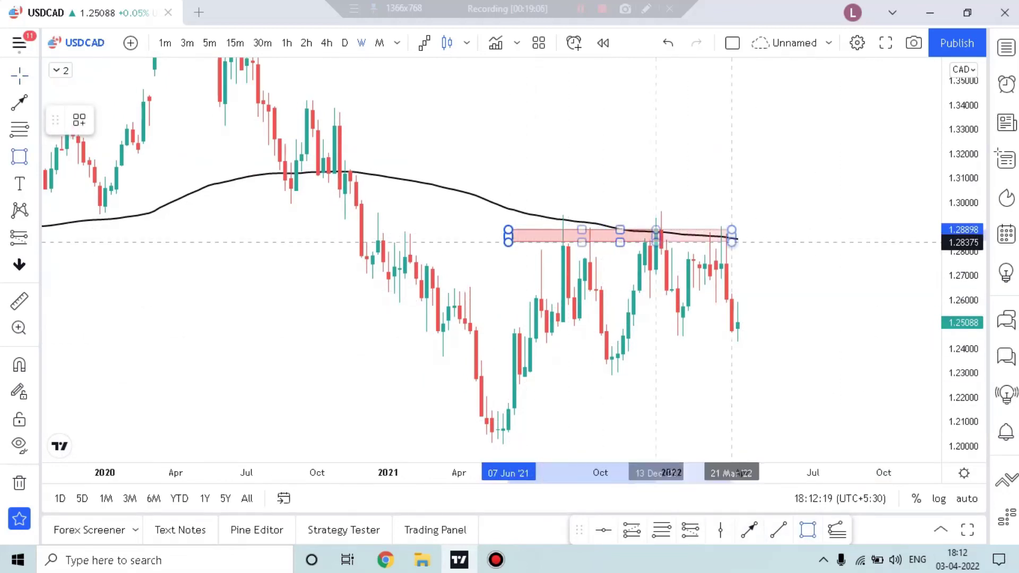
{"action": "left_click", "coordinate": [851, 245]}
{"action": "left_click", "coordinate": [835, 336]}
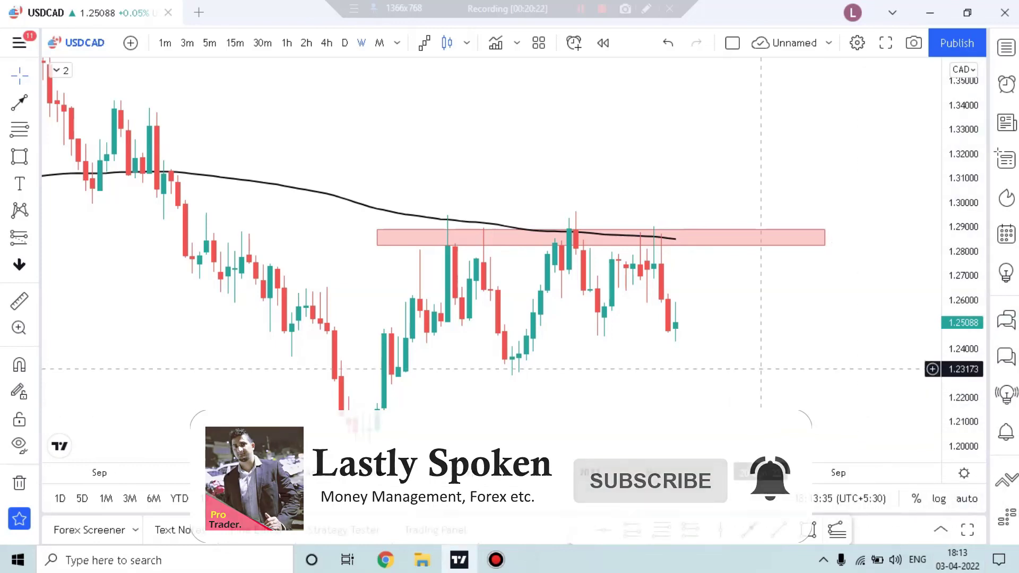
{"action": "scroll", "coordinate": [762, 369], "scroll_direction": "down", "scroll_amount": 3}
{"action": "scroll", "coordinate": [714, 306], "scroll_direction": "up", "scroll_amount": 5}
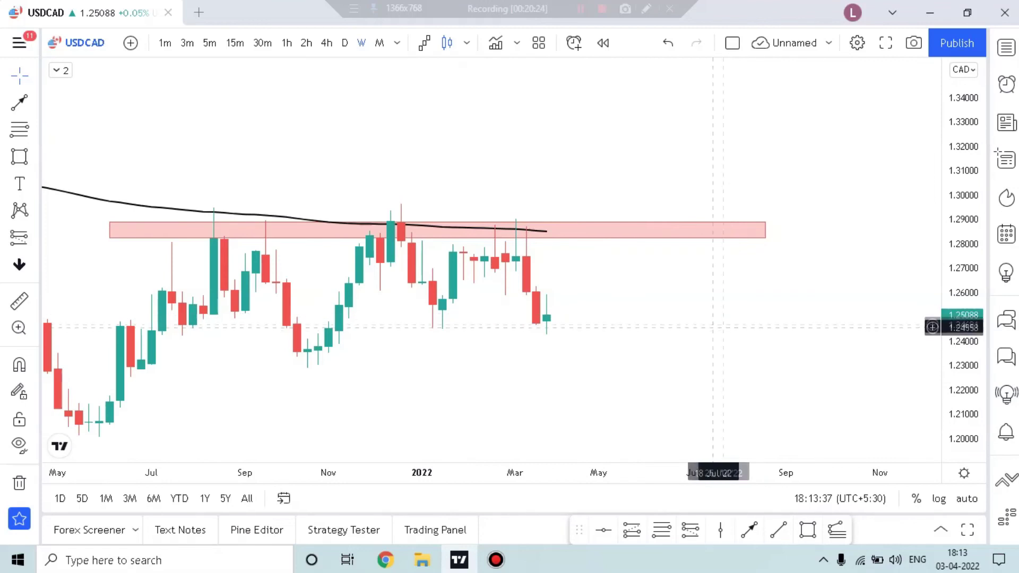